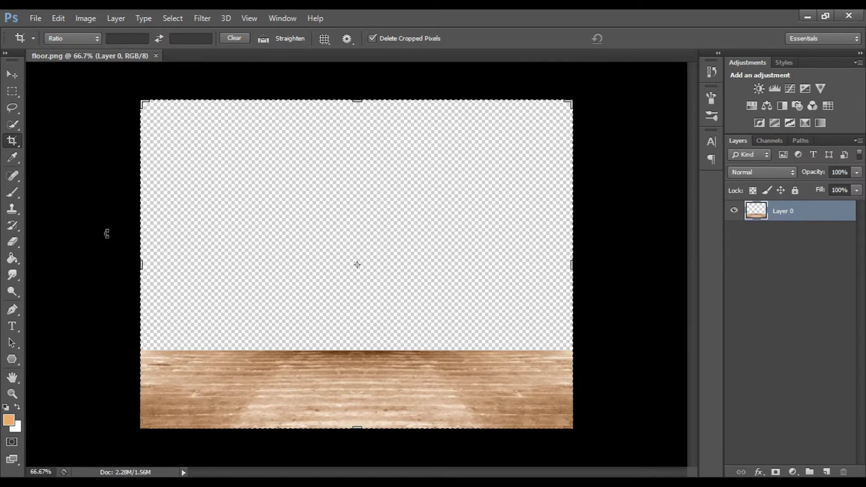
Step: Extend the floor.png canvas to the left, right and upward with the Crop tool
left_click_drag(142, 265, 92, 252)
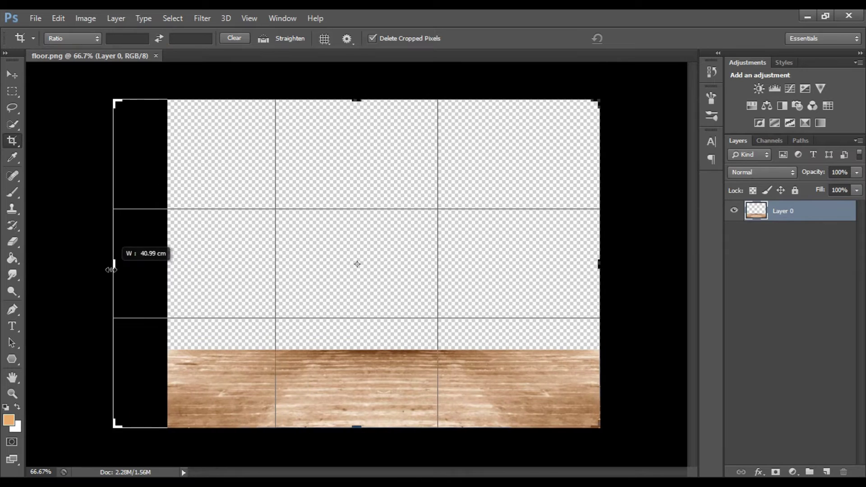
left_click_drag(572, 265, 631, 244)
left_click_drag(358, 101, 359, 78)
key("Return")
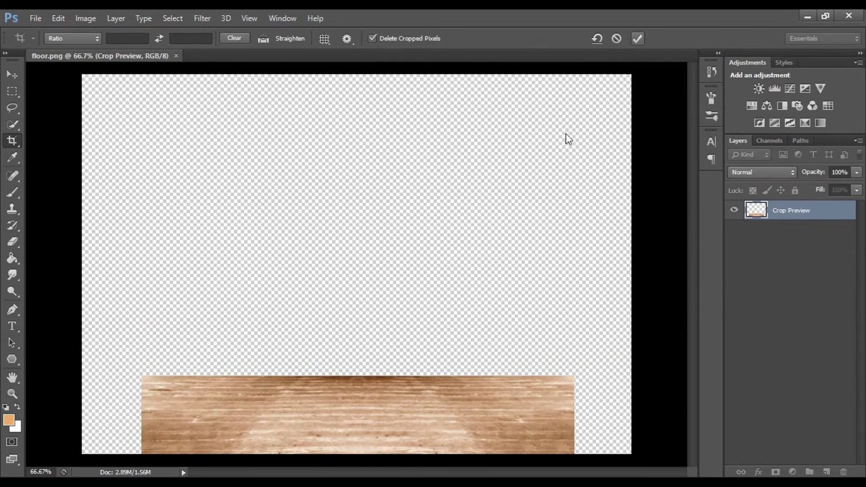
Step: Stretch the wooden floor layer out to both canvas edges and nudge it into place
left_click(12, 75)
key("ctrl+t")
left_click_drag(141, 415, 76, 415)
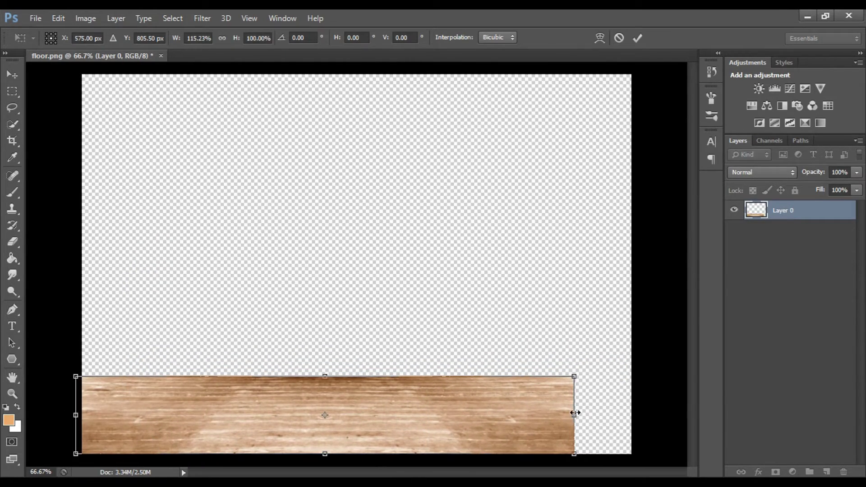
left_click_drag(575, 415, 655, 415)
left_click(638, 38)
left_click_drag(373, 449, 375, 447)
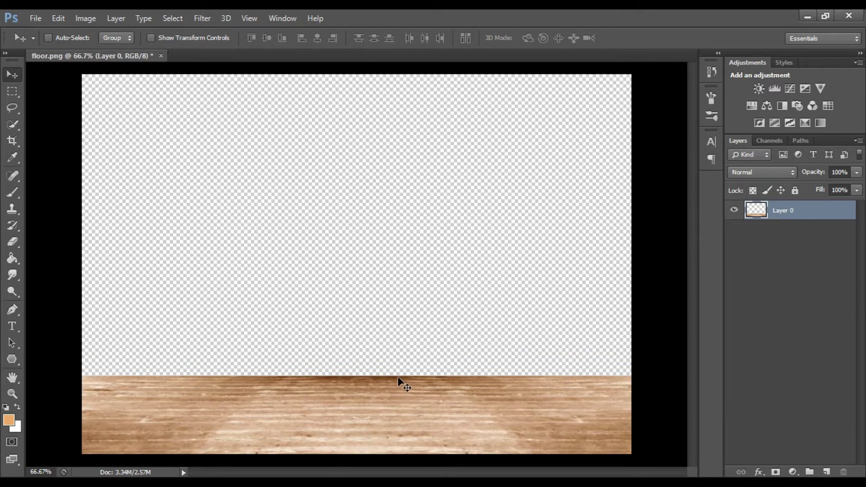
key("ctrl+minus")
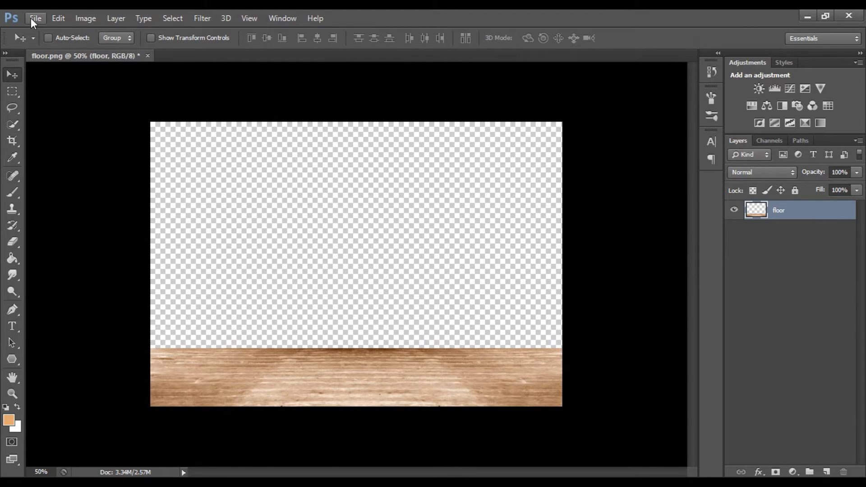
Step: Open sky.png, convert it to a Smart Object and copy it into the floor document
left_click(32, 20)
left_click(45, 38)
double_click(564, 242)
right_click(829, 216)
left_click(641, 165)
left_click_drag(237, 64, 252, 169)
left_click_drag(361, 225, 361, 135)
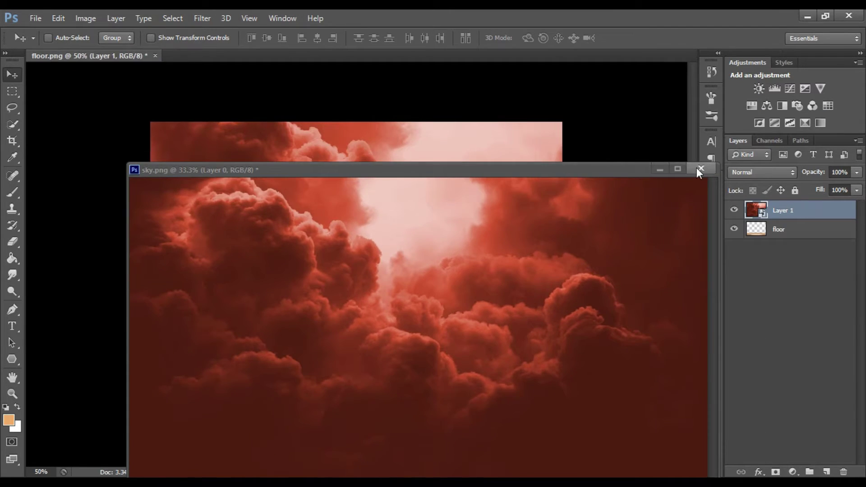
left_click(700, 169)
Step: Move the sky layer beneath the floor and shrink it from its corner
left_click_drag(797, 223, 794, 237)
left_click_drag(488, 231, 468, 245)
key("ctrl+minus")
key("ctrl+t")
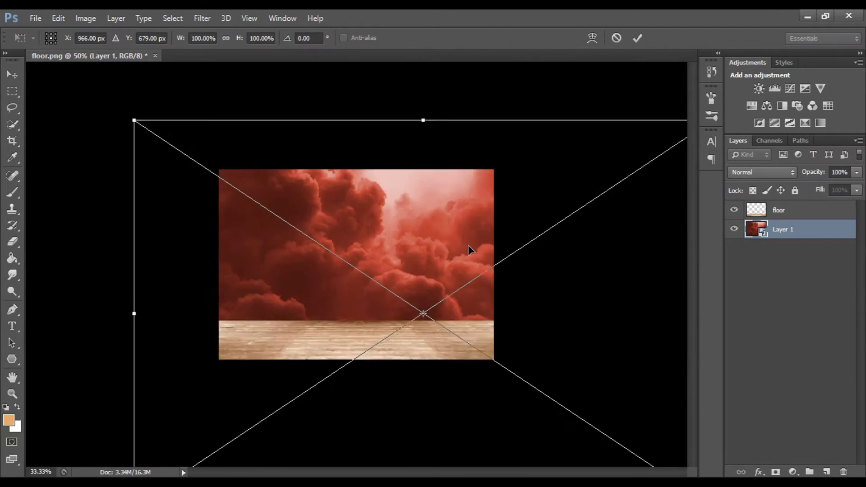
key("ctrl+minus")
key("ctrl+minus")
mouse_move(537, 384)
left_mouse_down()
mouse_move(397, 317)
mouse_move(419, 291)
left_mouse_up()
key("Return")
key("ctrl+plus")
key("ctrl+plus")
key("ctrl+plus")
Step: Scale the sky to about 42%, then widen it rightward and stretch it taller
key("ctrl+t")
left_click_drag(591, 417, 468, 333)
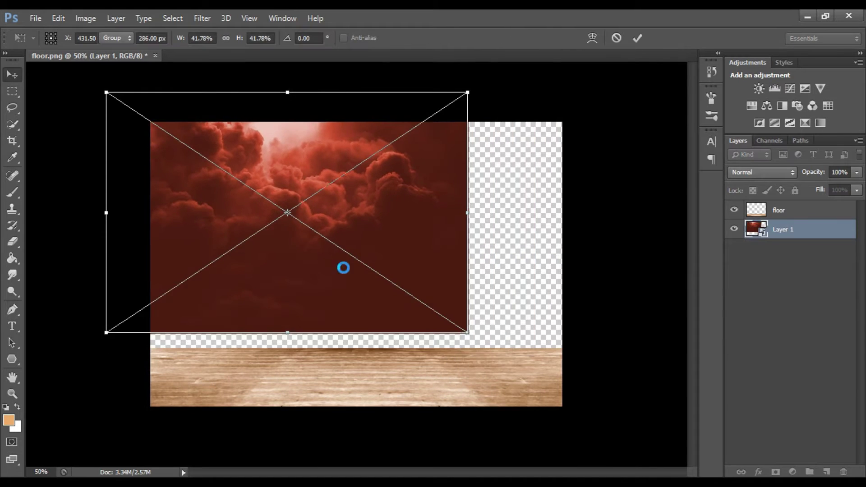
left_click_drag(344, 268, 340, 251)
key("ctrl+t")
left_click_drag(499, 255, 577, 245)
left_click_drag(356, 135, 358, 113)
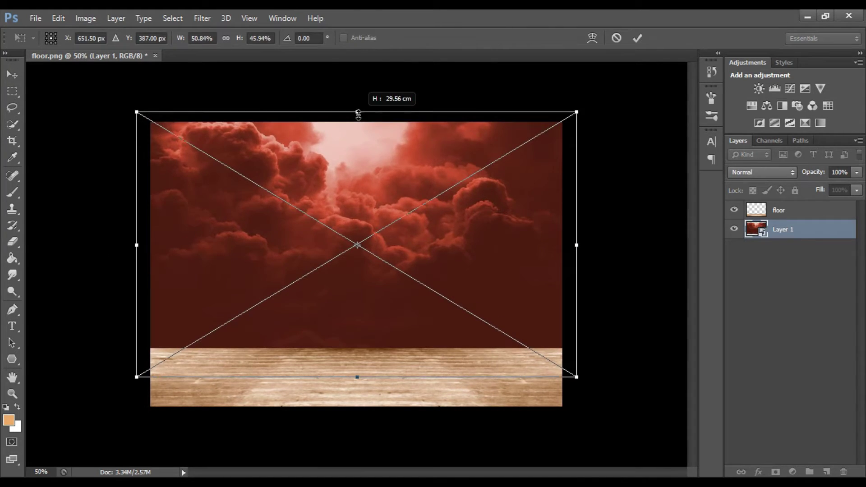
key("Return")
Step: Align the sky's top edge with the canvas top, nudge it down, and select the floor layer
mouse_move(361, 376)
left_mouse_down()
mouse_move(381, 279)
mouse_move(382, 313)
left_mouse_up()
key("ctrl+t")
left_click_drag(357, 111, 358, 107)
key("Return")
left_click_drag(363, 187, 363, 197)
left_click(781, 210)
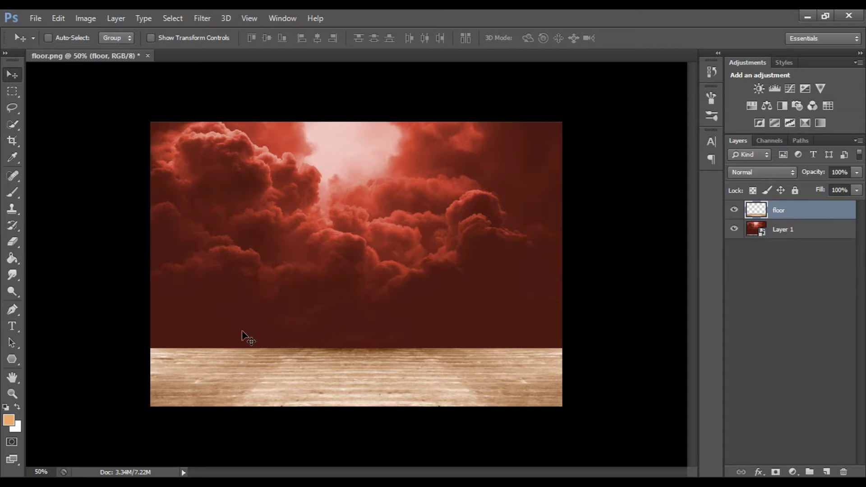
Step: Adjust the eraser brush size, then return to the Move tool
key("e")
left_click(66, 38)
left_click(624, 218)
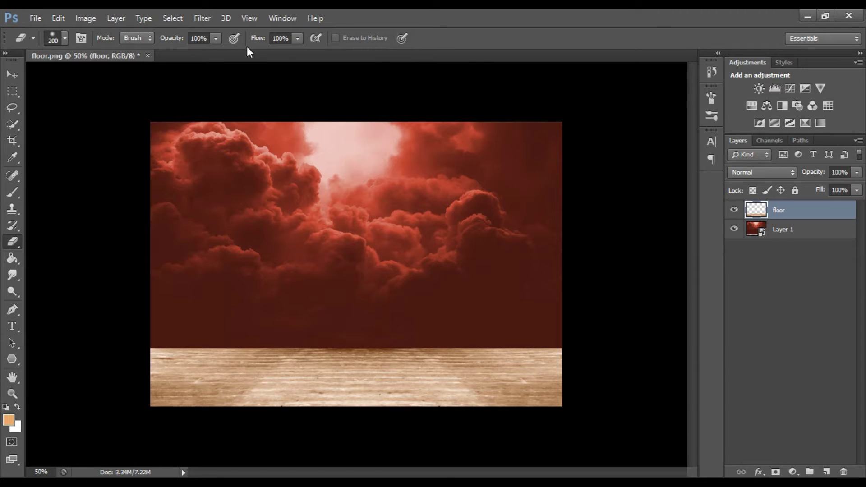
left_click(12, 74)
Step: Open the mountain image as a Smart Object and bring it into the composite
key("ctrl+o")
double_click(502, 249)
right_click(783, 210)
left_click(599, 164)
mouse_move(231, 90)
left_mouse_down()
mouse_move(448, 426)
mouse_move(445, 116)
left_mouse_up()
left_click(639, 132)
left_click(452, 202)
Step: Flip the mountains horizontally and lower them onto the horizon beneath the floor layer
key("ctrl+t")
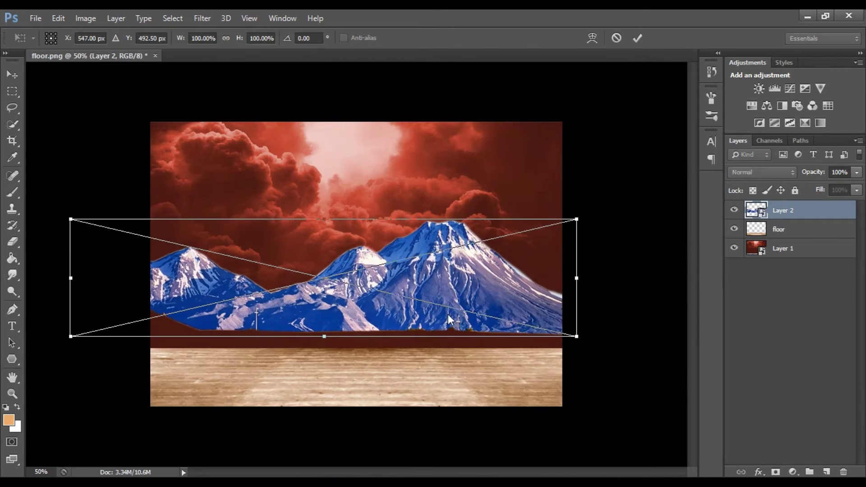
left_click(638, 38)
left_click_drag(465, 293, 471, 320)
left_click_drag(804, 210, 803, 239)
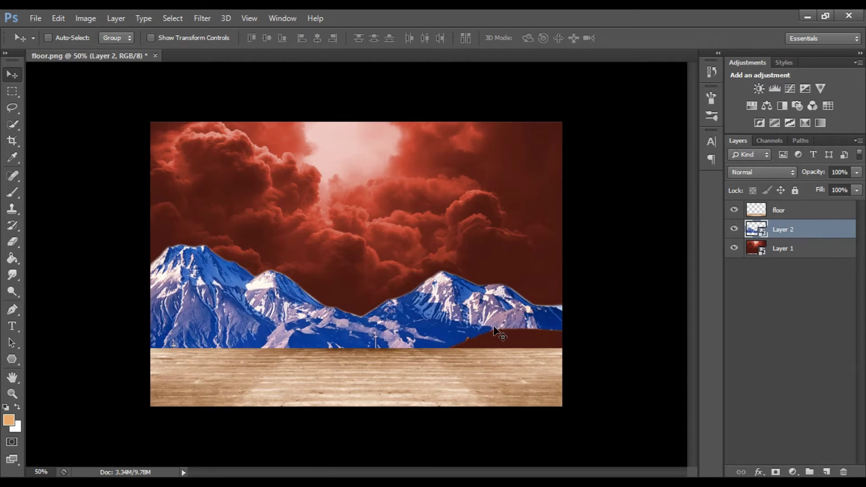
left_click_drag(496, 333, 490, 350)
Step: Stretch the mountains taller, align them along the horizon, and start renaming their layer
key("ctrl+t")
left_click_drag(309, 267, 311, 241)
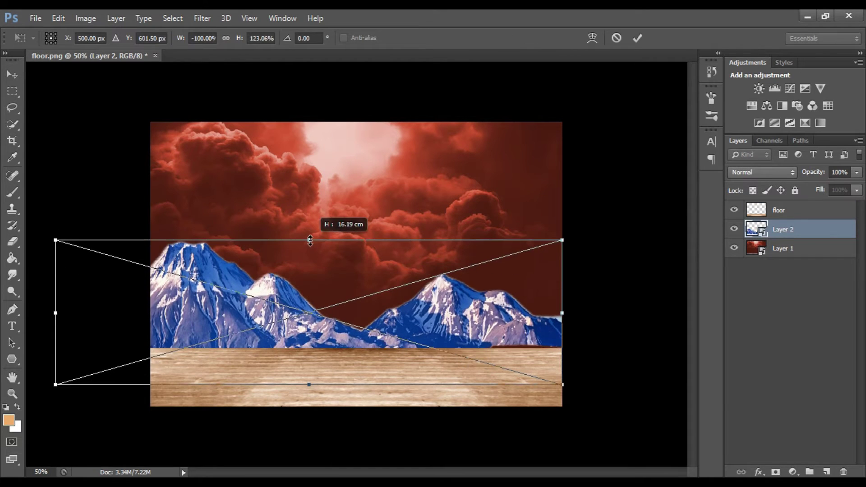
key("Return")
left_click_drag(310, 329, 318, 329)
double_click(796, 229)
type("mountain")
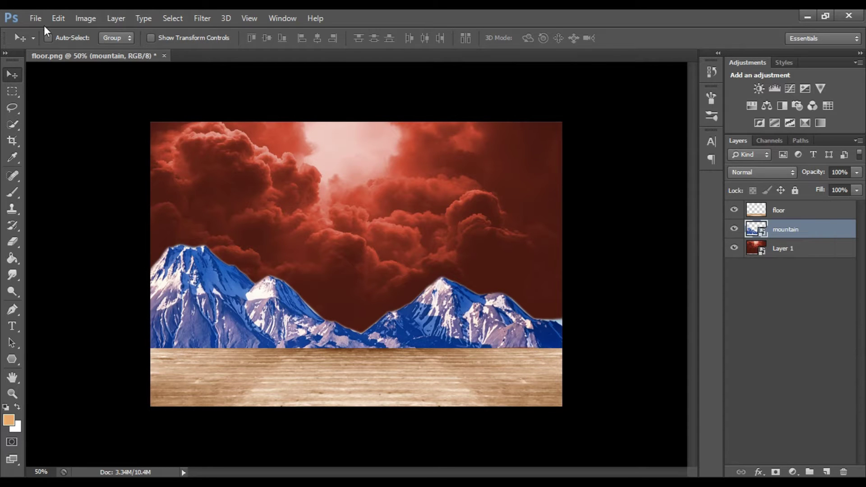
Step: Add jeep 1.png above the floor layer, scaled down and placed at lower right
left_click(44, 25)
left_click(48, 40)
left_click(360, 251)
left_click(610, 413)
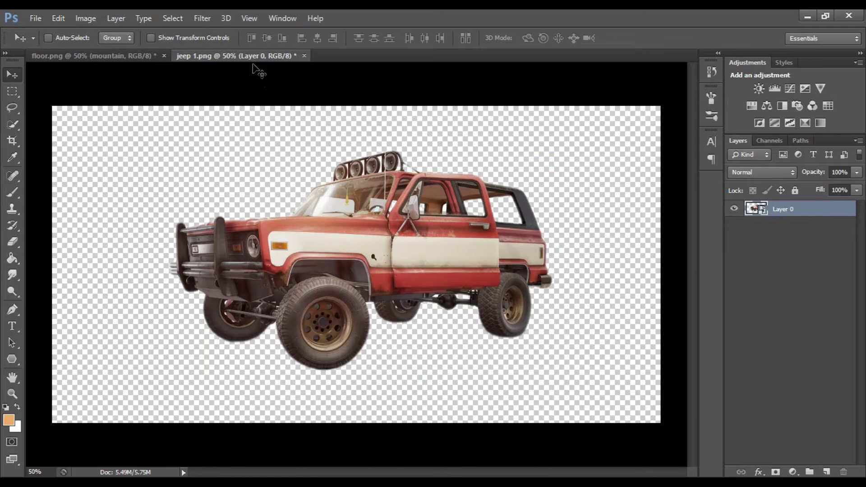
left_click_drag(802, 217, 459, 198)
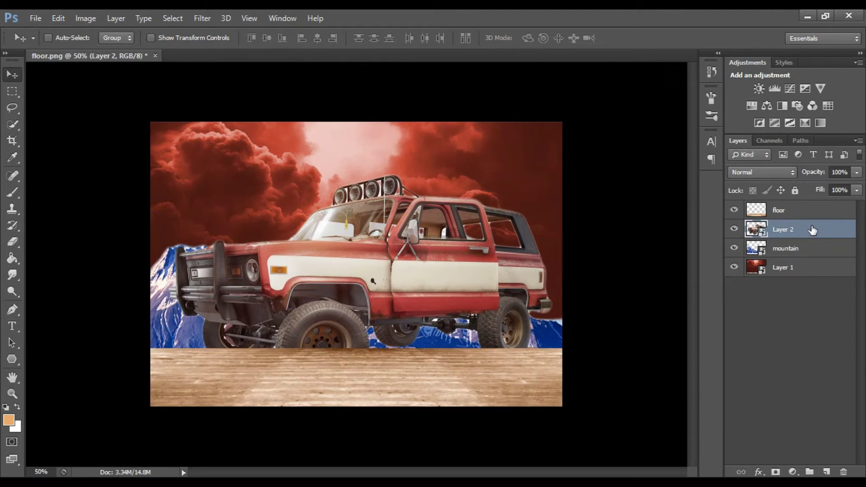
left_click_drag(789, 230, 787, 210)
key("ctrl+t")
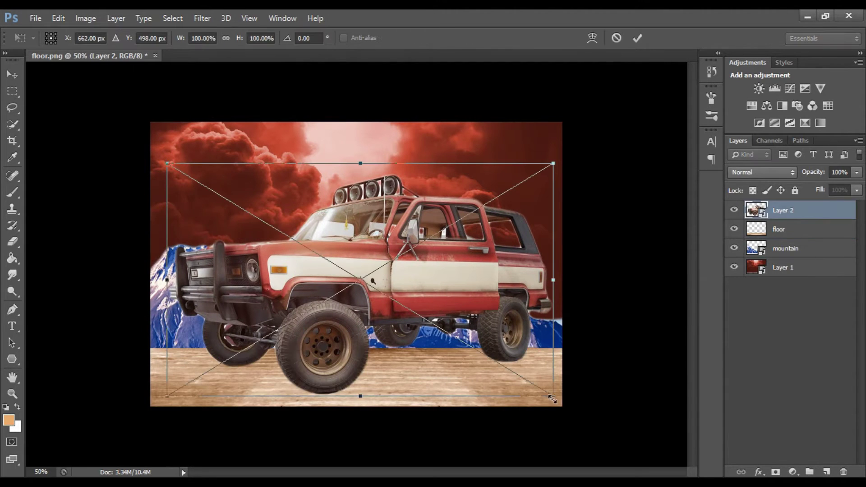
left_click_drag(556, 399, 367, 297)
key("Return")
left_click_drag(293, 230, 474, 341)
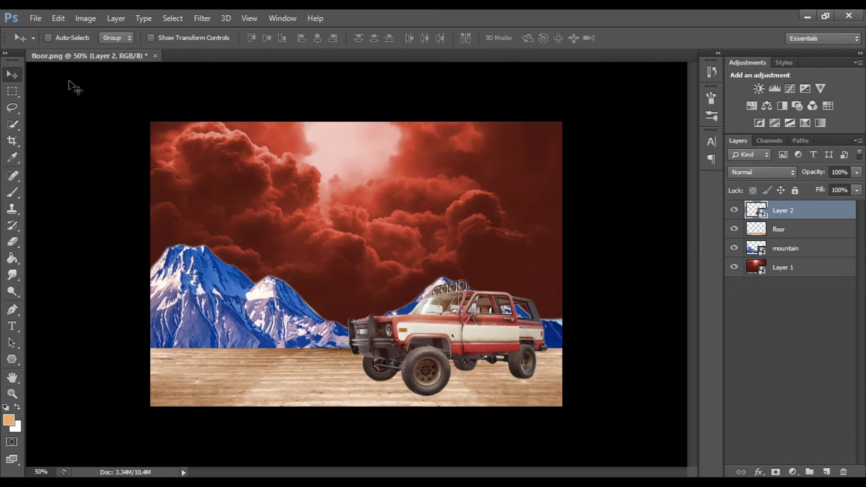
Step: Add car 2.png as a shrunken, slightly tilted buggy on the left of the floor
key("ctrl+o")
double_click(421, 154)
left_click_drag(229, 57, 279, 158)
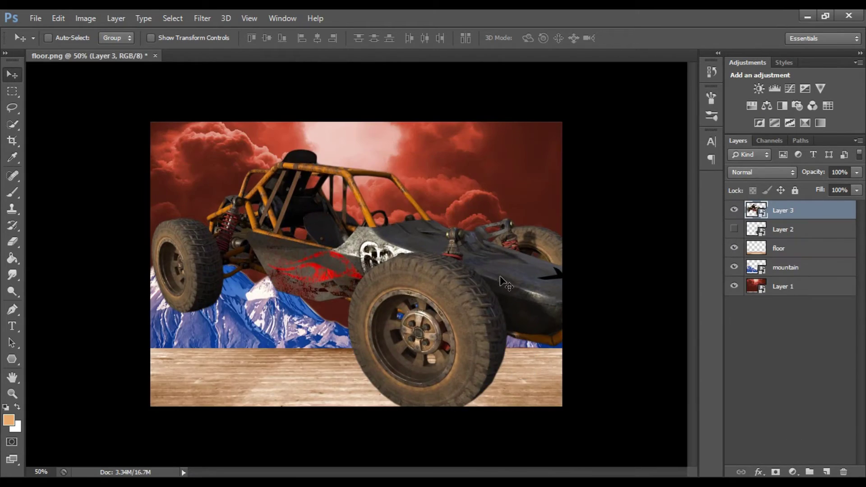
key("ctrl+t")
left_click_drag(610, 412, 383, 280)
key("Return")
mouse_move(286, 232)
left_mouse_down()
mouse_move(308, 347)
mouse_move(397, 252)
left_mouse_up()
key("ctrl+t")
key("Return")
key("ctrl+t")
left_click_drag(392, 392, 385, 387)
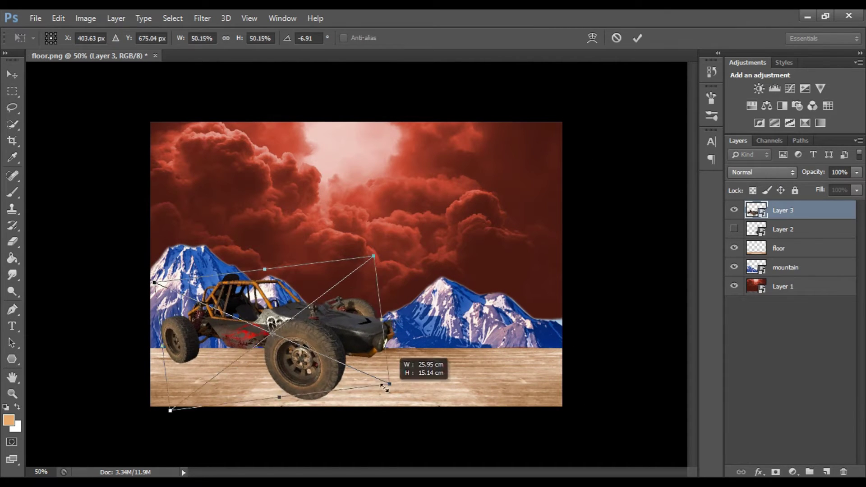
key("Return")
Step: Show the jeep layer again, shift it right and resize it slightly
left_click(735, 229)
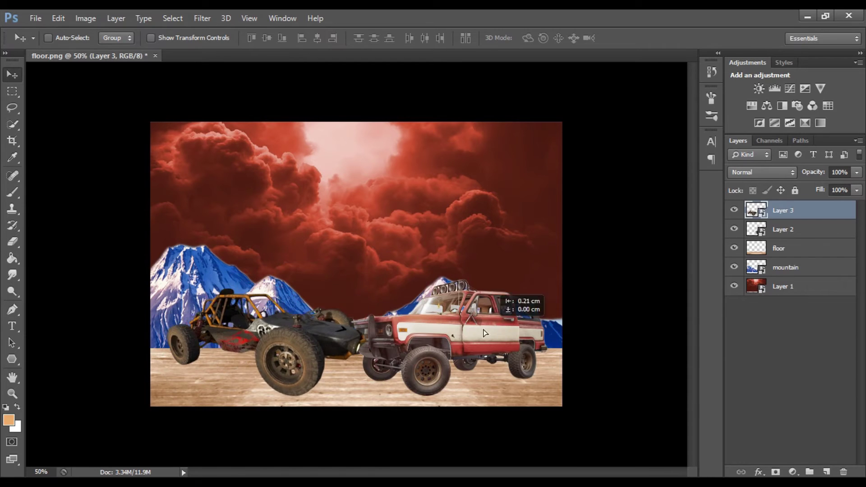
left_click(815, 237)
left_click_drag(496, 343, 503, 343)
key("ctrl+t")
mouse_move(564, 270)
left_mouse_down()
mouse_move(599, 227)
mouse_move(575, 262)
mouse_move(582, 268)
left_mouse_up()
key("Return")
Step: Widen the canvas to the right and stretch the sky to fill the new width
left_click(783, 286)
key("c")
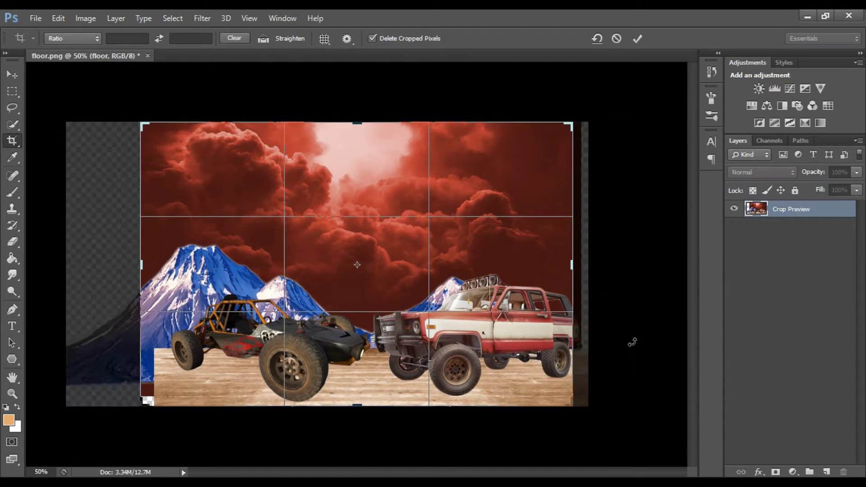
left_click(637, 38)
key("ctrl+t")
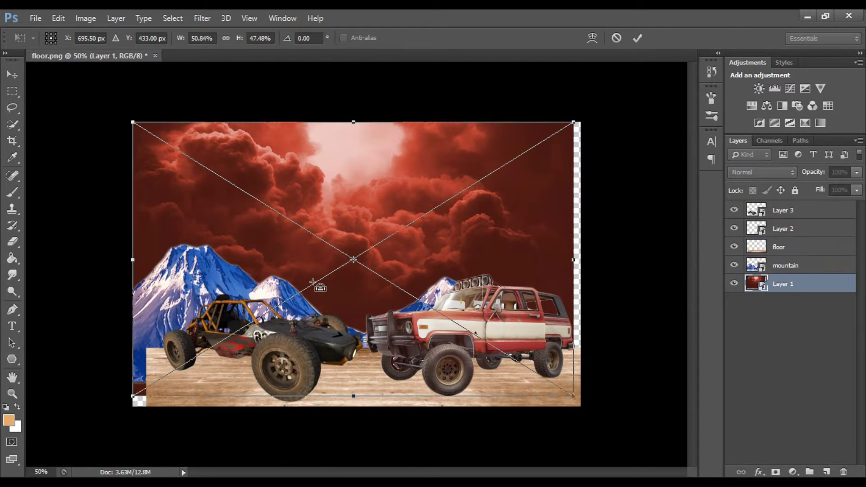
left_click_drag(576, 259, 590, 259)
left_click(638, 38)
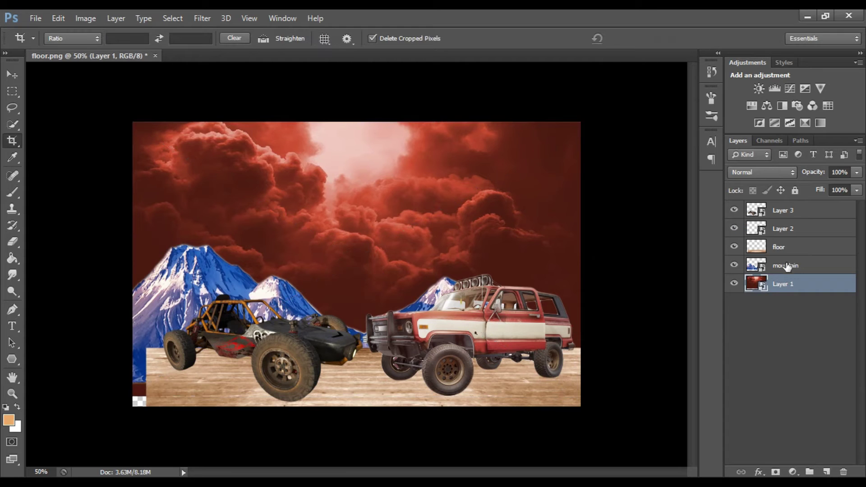
key("alt+bracketright")
key("alt+bracketright")
Step: Stretch the floor layer out to the canvas's left edge
key("ctrl+t")
left_click_drag(147, 378, 134, 380)
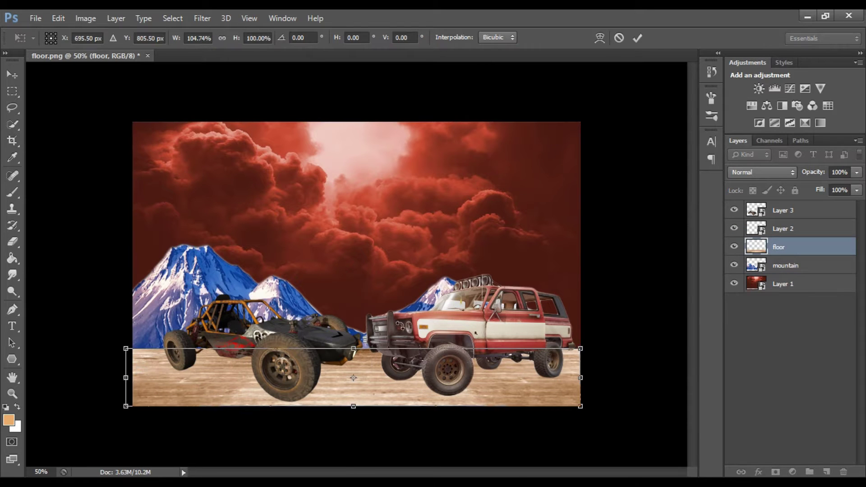
key("Return")
key("v")
Step: Move the buggy and jeep left, and enlarge the jeep
key("alt+bracketright")
key("alt+bracketright")
left_click_drag(278, 341, 248, 347)
key("alt+bracketleft")
left_click_drag(481, 344, 475, 348)
key("ctrl+t")
left_click_drag(552, 280, 570, 261)
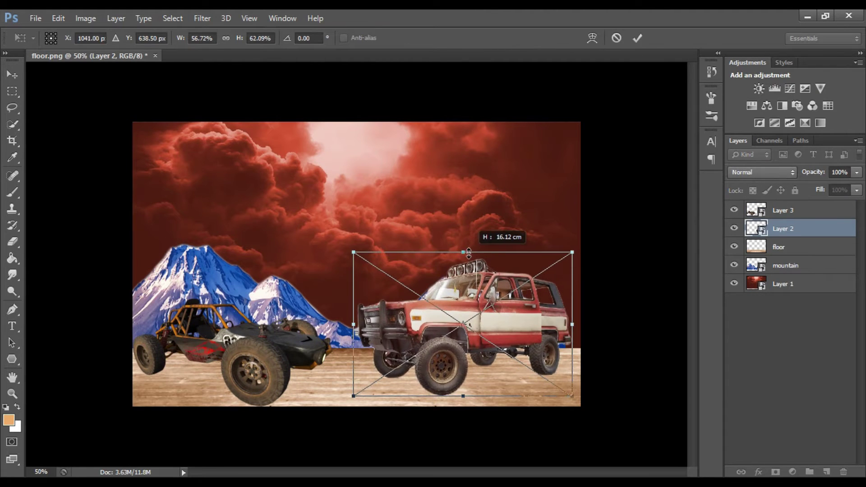
key("Return")
Step: Tilt the buggy slightly and shift it a little left and up
key("alt+bracketright")
key("ctrl+t")
left_click_drag(257, 283, 271, 276)
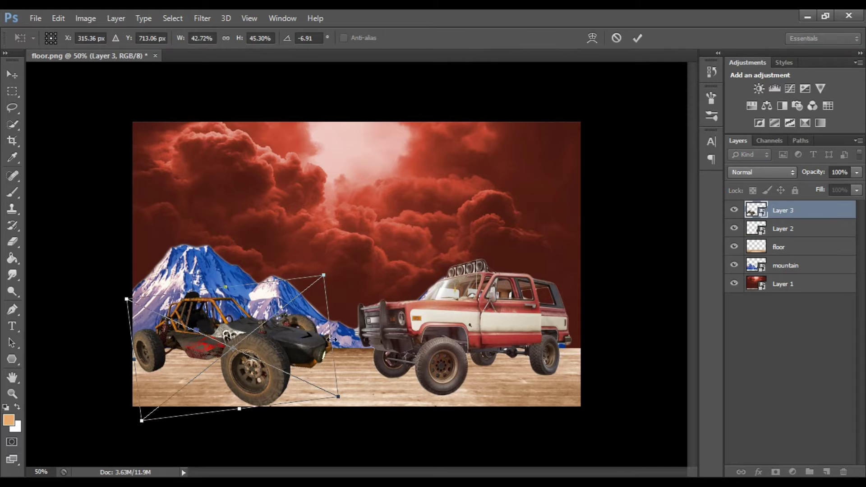
key("Return")
left_click_drag(287, 349, 279, 348)
left_click(782, 225)
type("jeep")
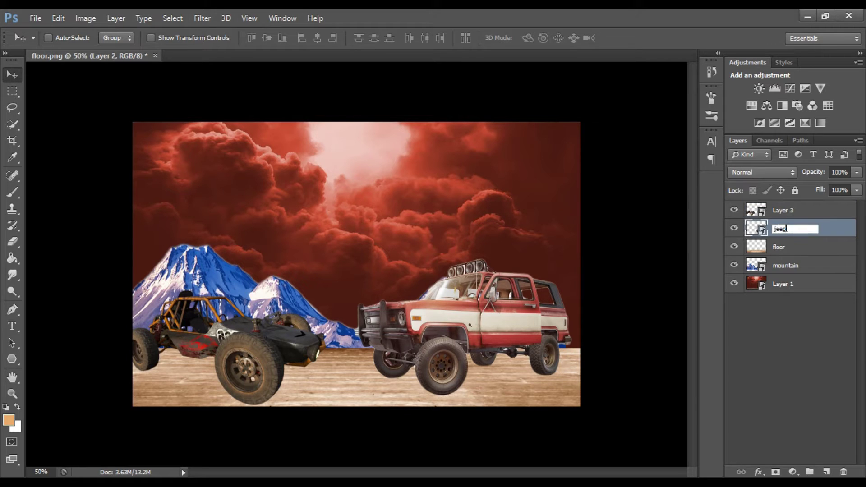
Step: Open man.png and copy the man onto the composite canvas
key("Return")
left_click(36, 18)
left_click(81, 39)
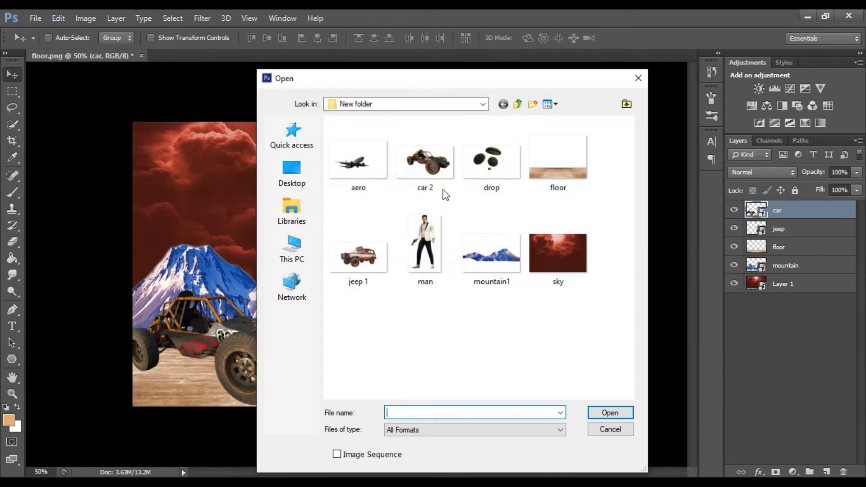
left_click(426, 241)
double_click(426, 241)
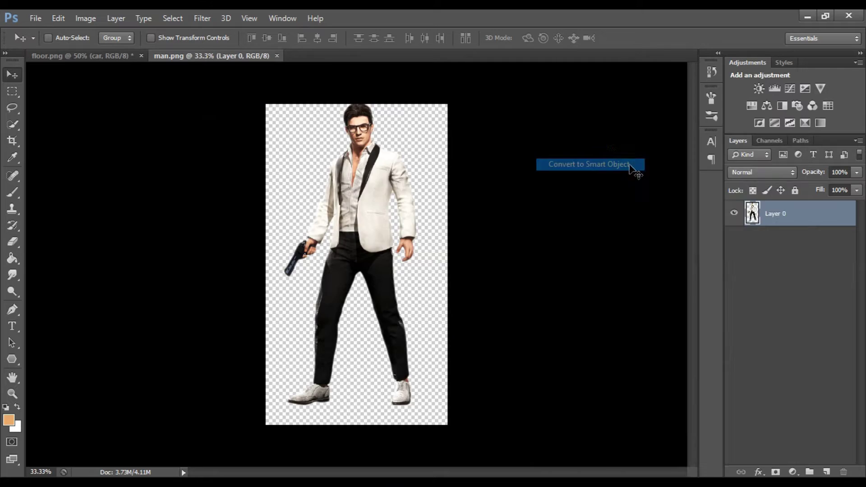
left_click_drag(634, 170, 181, 219)
left_click_drag(257, 303, 343, 234)
left_click(286, 216)
Step: Scale the man down to about 44% and move him toward the canvas centre
key("ctrl+t")
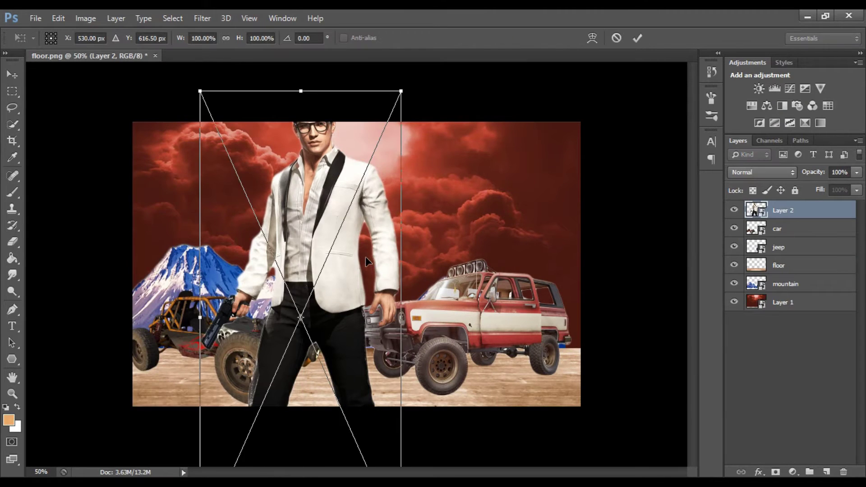
key("ctrl+minus")
left_click_drag(381, 408, 334, 275)
key("Return")
key("ctrl+plus")
left_click_drag(296, 216, 362, 274)
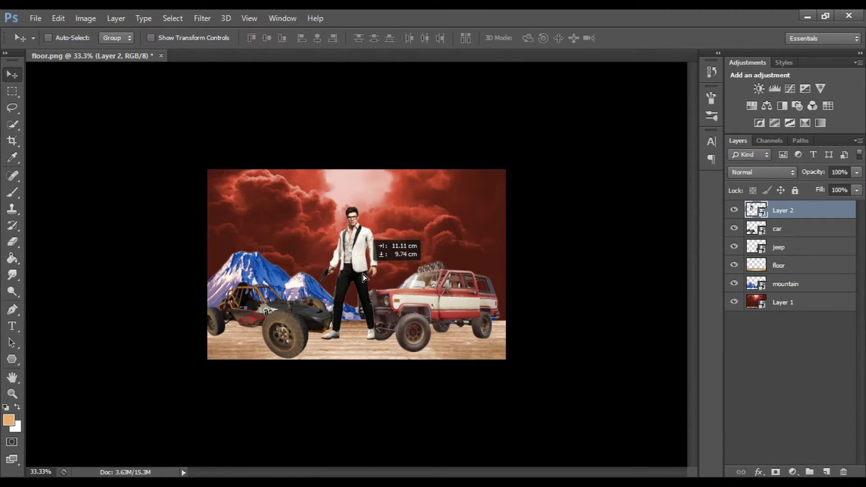
key("ctrl+plus")
key("ctrl+minus")
Step: Shrink the man further to about 37% and lower him onto the floor
key("ctrl+t")
left_click_drag(391, 397, 377, 363)
key("Return")
key("ctrl+plus")
left_click_drag(364, 268, 365, 303)
key("ctrl+minus")
key("ctrl+plus")
key("ctrl+minus")
key("ctrl+plus")
Step: Shift the jeep slightly right and the buggy slightly left
left_click(543, 354, "ctrl")
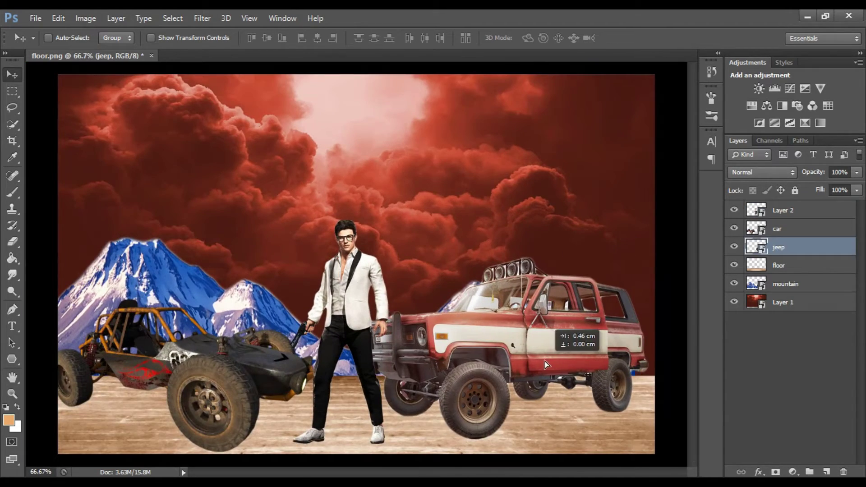
left_click_drag(545, 361, 556, 361)
left_click(791, 235)
left_click_drag(217, 409, 211, 410)
key("ctrl+minus")
Step: Rename the man's layer to 'man' and nudge him up slightly
double_click(794, 211)
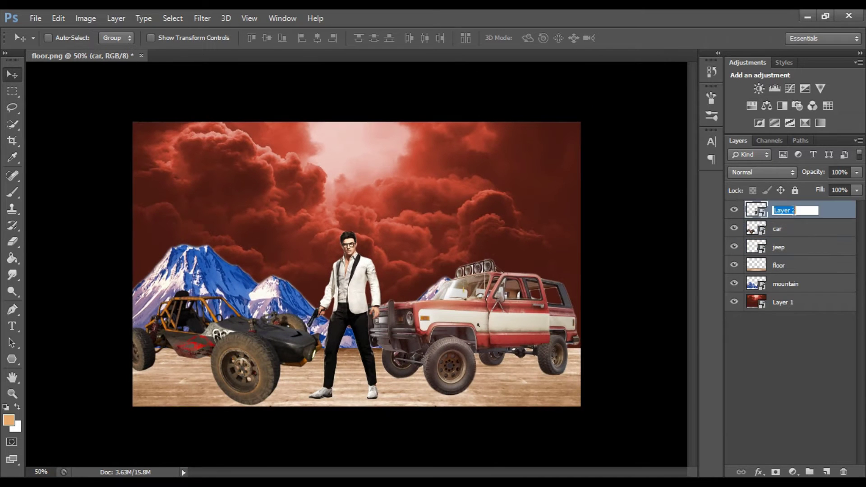
type("man")
key("Return")
key("ctrl+plus")
key("ctrl+minus")
left_click_drag(356, 296, 356, 294)
key("ctrl+plus")
key("ctrl+minus")
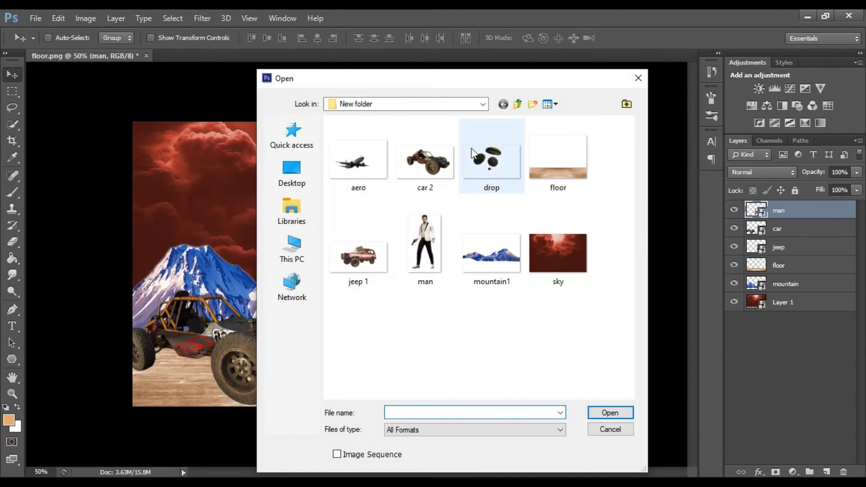
Step: Copy the aero.png plane as a smart object onto the composite, closing aero.png unsaved
left_click(357, 159)
left_click(611, 412)
right_click(812, 211)
left_click(625, 163)
left_click_drag(234, 134, 372, 130)
key("ctrl+w")
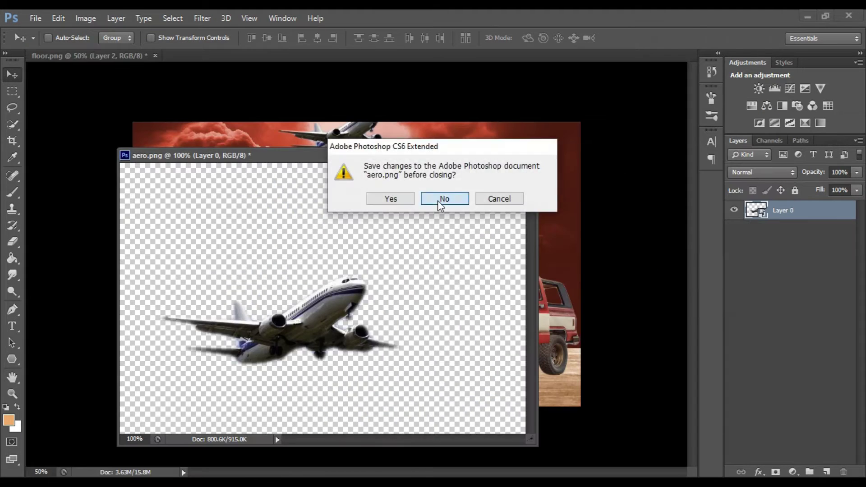
left_click(437, 200)
Step: Move the plane up into the sky and resize it
mouse_move(401, 190)
left_mouse_down()
mouse_move(451, 193)
mouse_move(459, 191)
mouse_move(442, 189)
mouse_move(463, 179)
left_mouse_up()
key("ctrl+t")
key("Return")
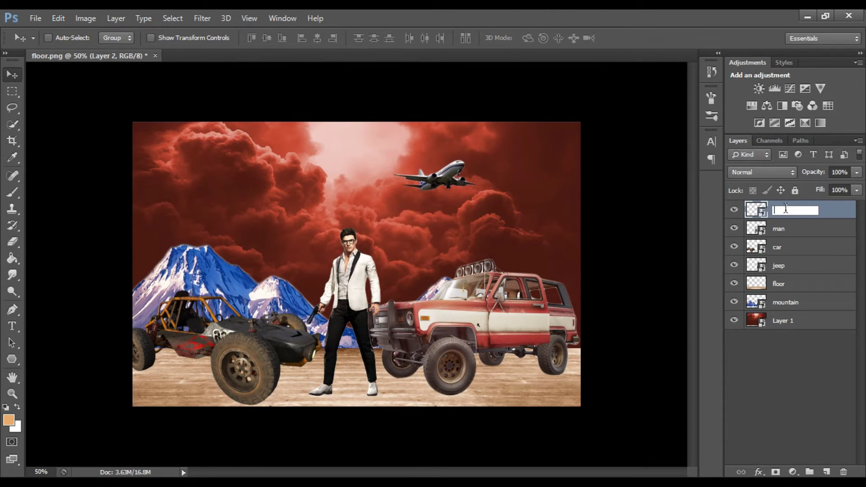
Step: Open drop.png and copy the parachutes onto the composite canvas
left_click(35, 18)
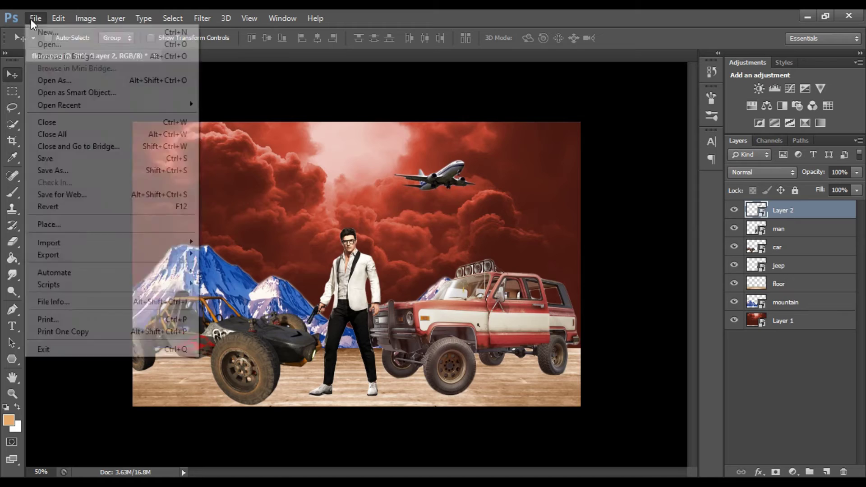
left_click(48, 80)
double_click(490, 163)
left_click_drag(215, 56, 216, 167)
mouse_move(497, 370)
left_mouse_down()
mouse_move(316, 203)
mouse_move(325, 208)
left_mouse_up()
key("ctrl+w")
Step: Convert the parachutes to a smart object, shrink them and place them near the man's head
right_click(824, 220)
key("Escape")
key("e")
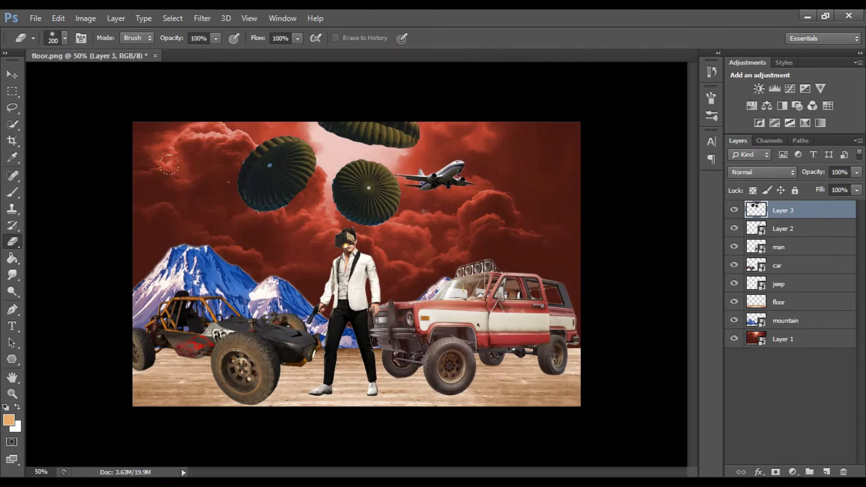
right_click(807, 212)
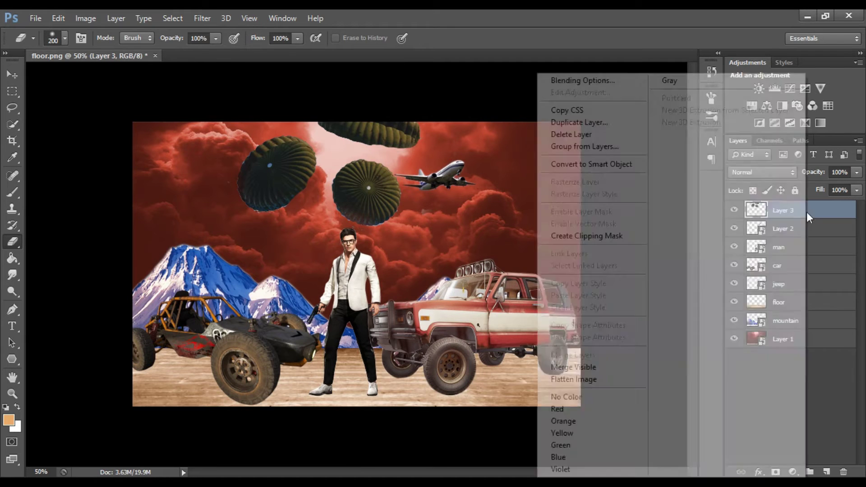
left_click(582, 161)
key("v")
key("ctrl+t")
left_click_drag(492, 301, 281, 194)
key("Return")
left_click_drag(252, 148, 364, 237)
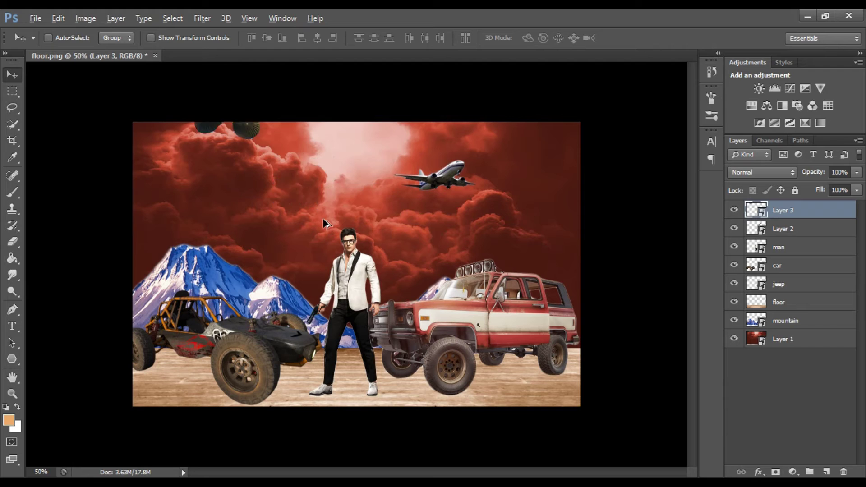
Step: Shrink the parachutes to about 39%, place them above the man, and stack below the jeep
right_click(794, 210)
left_click(582, 161)
key("v")
key("ctrl+t")
left_click_drag(455, 323, 254, 189)
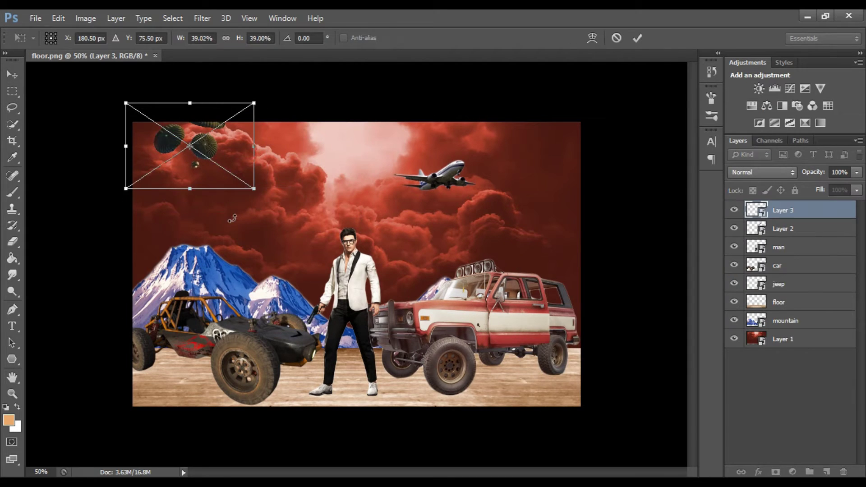
key("Return")
left_click_drag(213, 162, 395, 245)
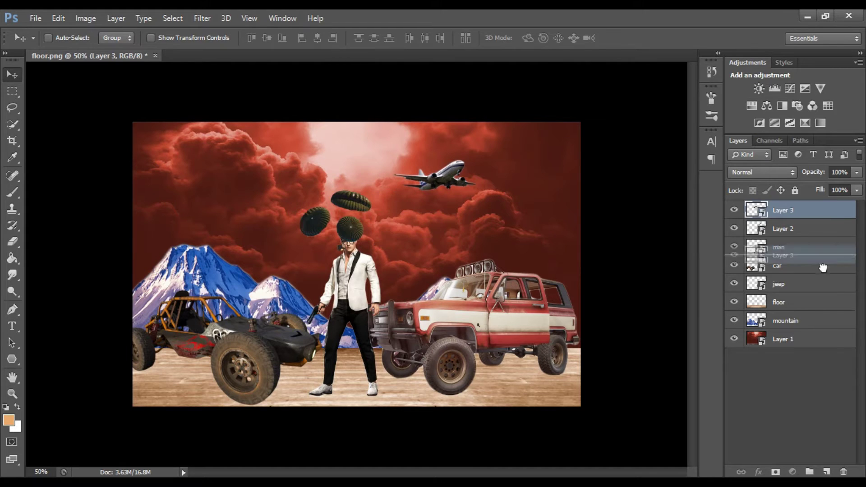
left_click_drag(823, 268, 824, 293)
Step: Duplicate the parachutes into further groups, shrinking and repositioning each copy
left_click_drag(335, 220, 224, 161, "alt")
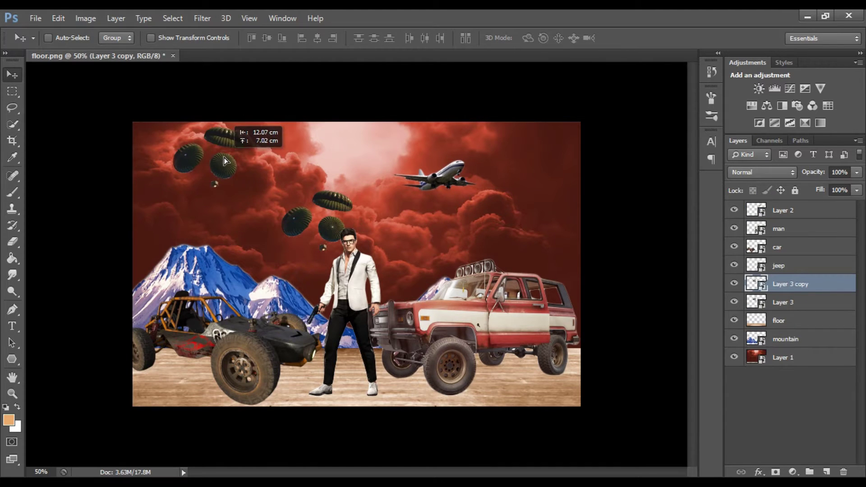
key("ctrl+t")
left_click_drag(276, 218, 205, 178)
key("Return")
mouse_move(188, 149)
left_mouse_down()
mouse_move(215, 172)
mouse_move(428, 212)
mouse_move(436, 224)
mouse_move(428, 211)
mouse_move(436, 205)
mouse_move(321, 221)
mouse_move(436, 198)
left_mouse_up()
key("ctrl+t")
key("Return")
key("ctrl+t")
right_click(418, 205)
left_click(465, 348)
left_click(644, 48)
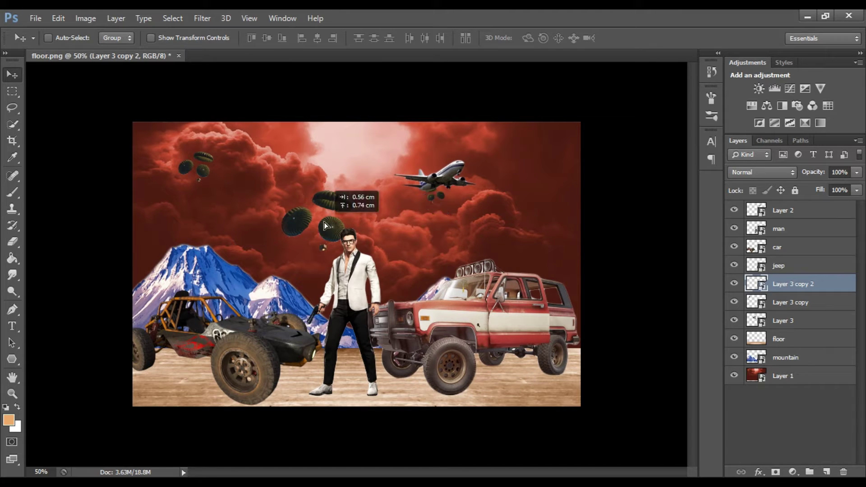
Step: Show the top-left parachutes again and shrink the central parachute group
left_click(734, 302)
left_click(794, 302)
key("ctrl+t")
left_click(638, 38)
left_click(805, 321)
key("ctrl+t")
left_click_drag(382, 272, 334, 240)
key("Return")
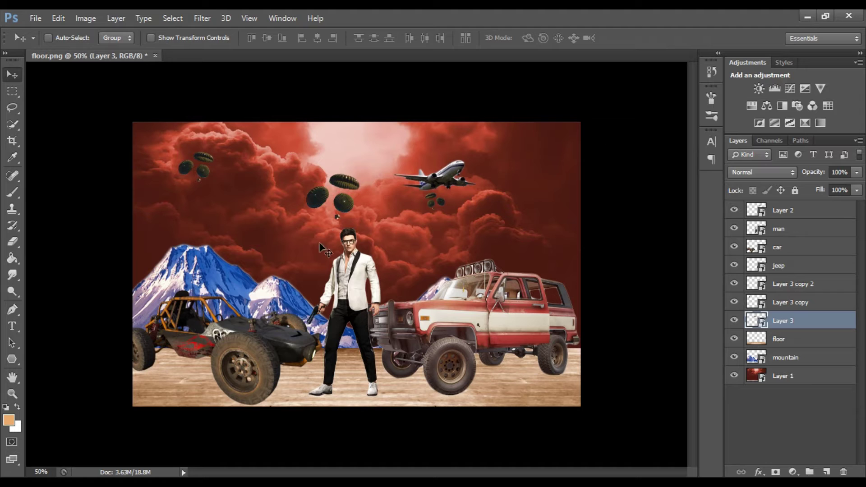
Step: Move the central parachutes right and down, then enlarge the top-left group slightly
key("ctrl+t")
mouse_move(368, 232)
left_mouse_down()
mouse_move(325, 193)
mouse_move(346, 207)
left_mouse_up()
key("Return")
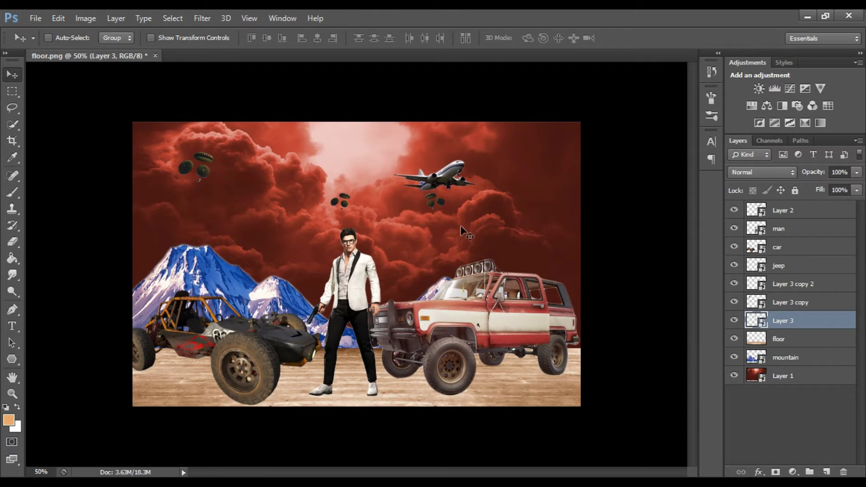
key("alt+bracketright")
key("ctrl+t")
mouse_move(214, 181)
left_mouse_down()
mouse_move(246, 194)
mouse_move(211, 188)
left_mouse_up()
key("Return")
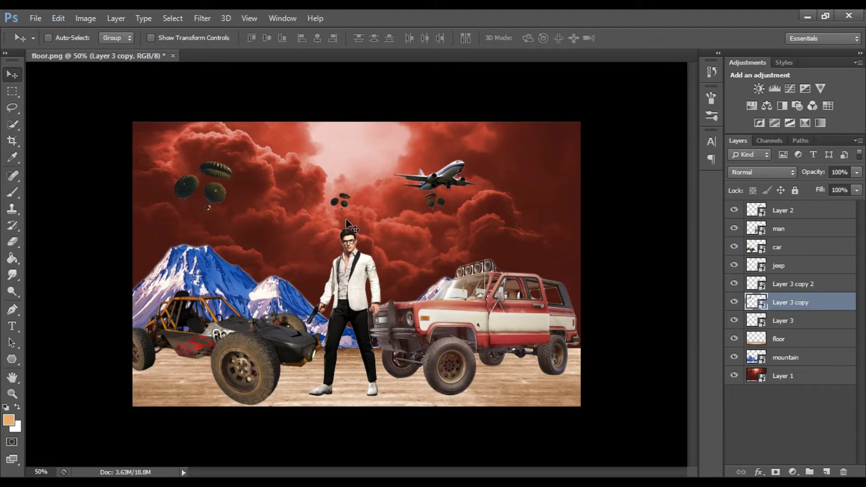
Step: Rasterize the parachute copy, man, car, mountain and sky layers
right_click(785, 304)
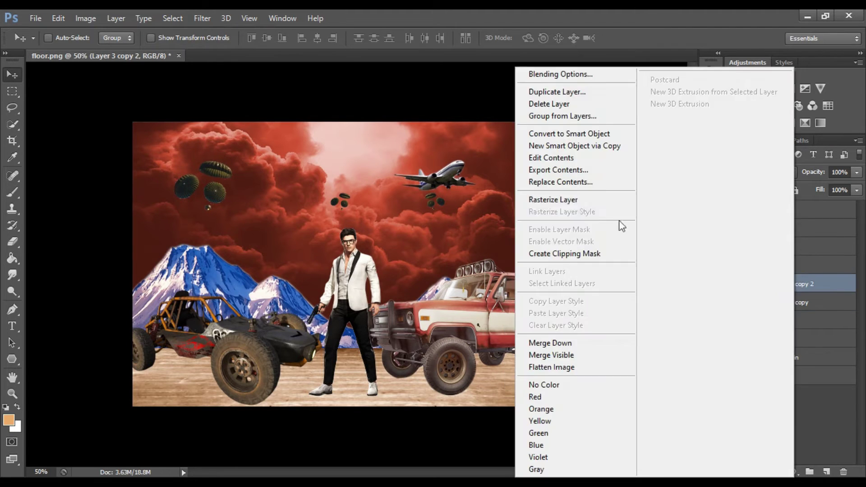
left_click(594, 199)
left_click(798, 230)
right_click(800, 233)
left_click(594, 200)
right_click(786, 247)
left_click(594, 199)
right_click(786, 321)
right_click(785, 357)
left_click(594, 200)
right_click(851, 379)
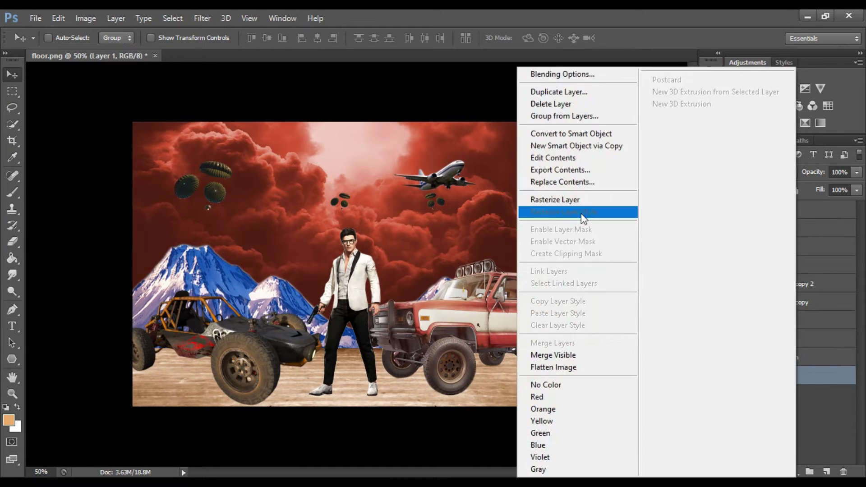
left_click(582, 199)
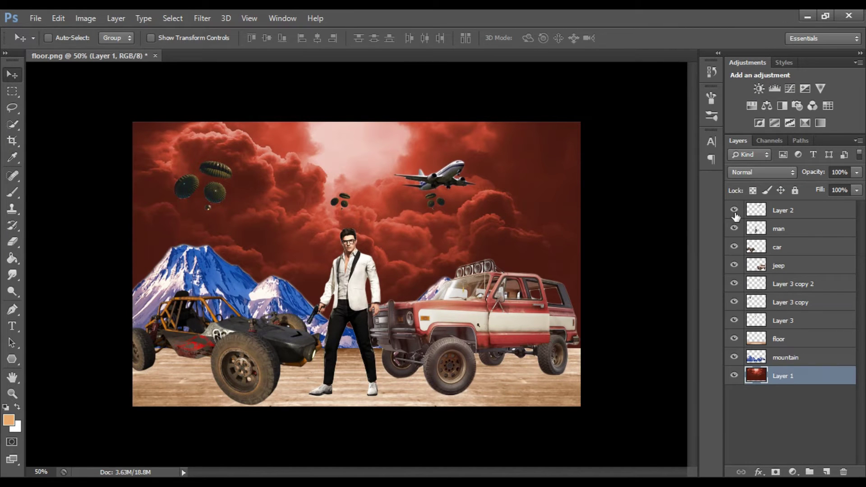
Step: Hide every layer above the floor, try an eraser stroke on the floor, and undo it
left_click_drag(735, 233, 736, 287)
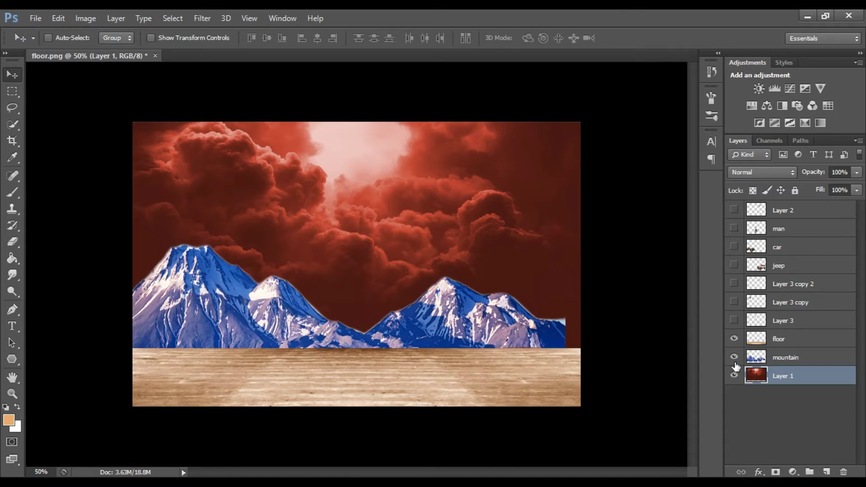
left_click(795, 339)
key("e")
left_click(65, 38)
left_click_drag(580, 361, 97, 345)
key("ctrl+z")
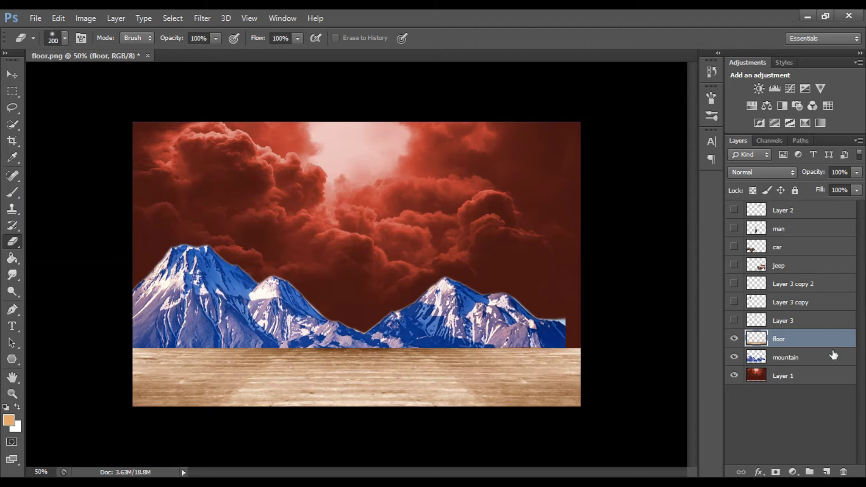
left_click(833, 356)
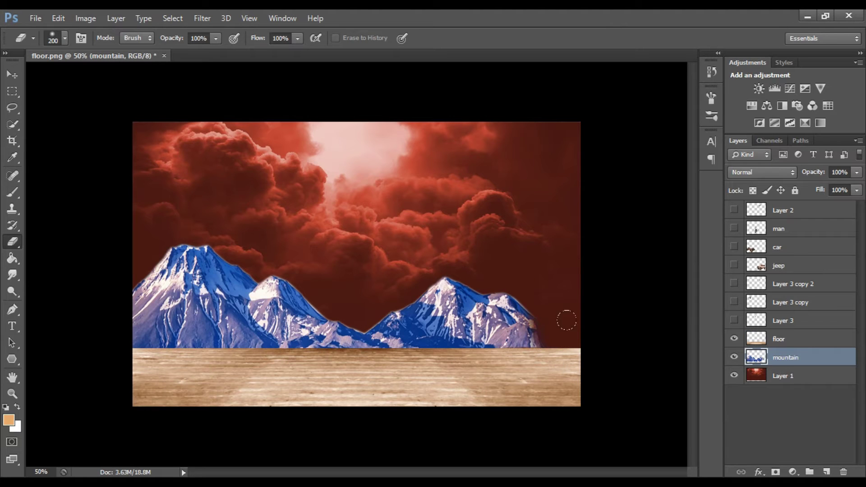
key("v")
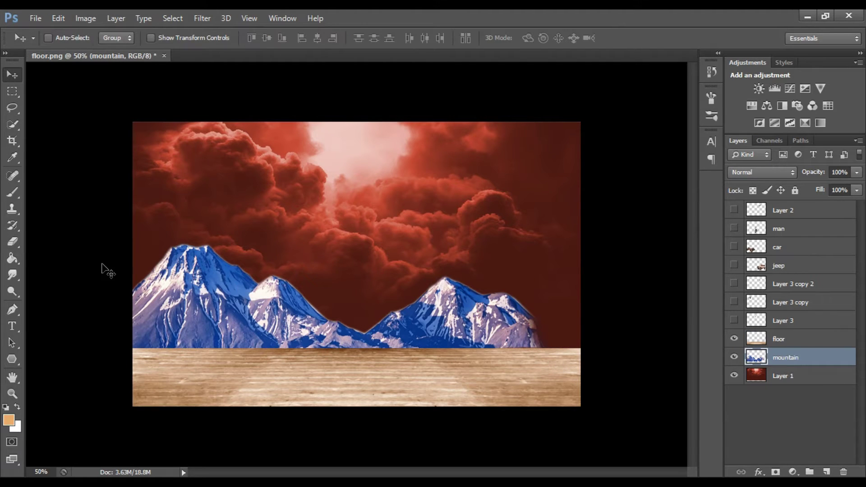
Step: Duplicate the mountain layer, hide the original, and set brightness 30, contrast -62 on the copy
key("ctrl+j")
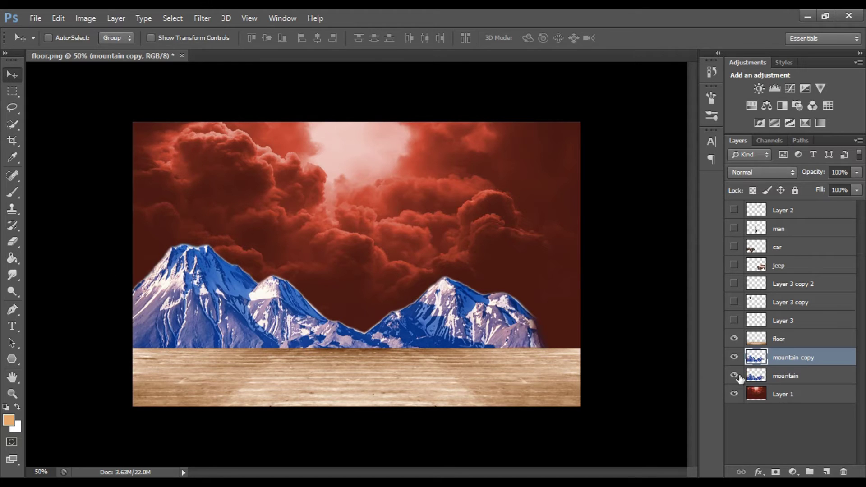
left_click(734, 375)
left_click(86, 18)
left_click(291, 49)
key("Tab")
type("30")
key("shift+Tab")
type("-62")
left_click(605, 101)
Step: Darken the mountain copy with Levels (black 34, midtones 0.49) and a Curves drop from 162 to 125
left_click(85, 18)
left_click(242, 62)
left_click_drag(559, 227, 581, 227)
left_click_drag(651, 227, 681, 229)
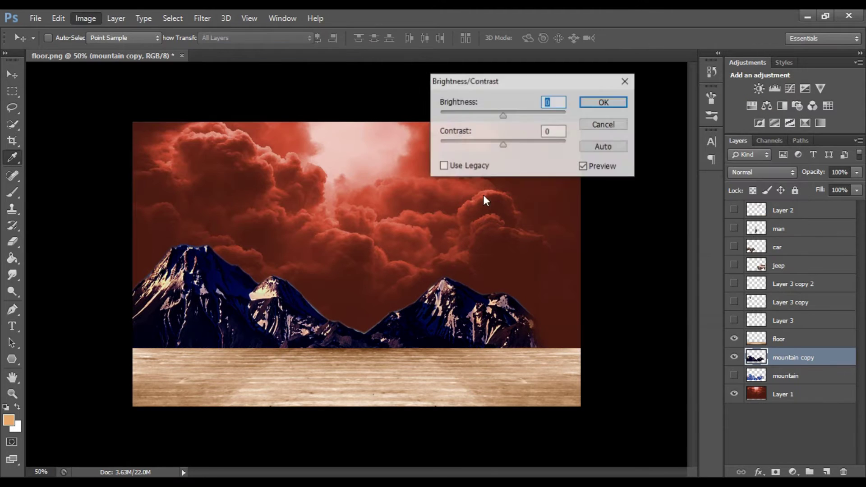
left_click(90, 19)
mouse_move(104, 50)
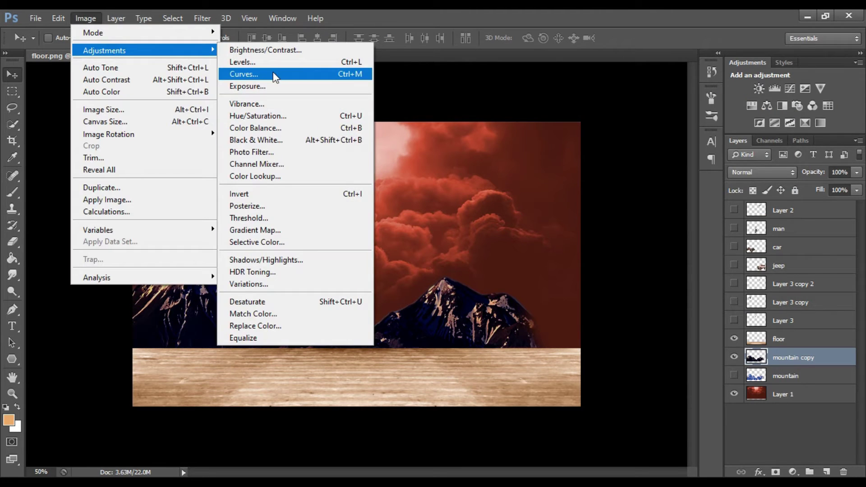
left_click(275, 77)
left_click_drag(693, 137, 665, 175)
left_click(780, 59)
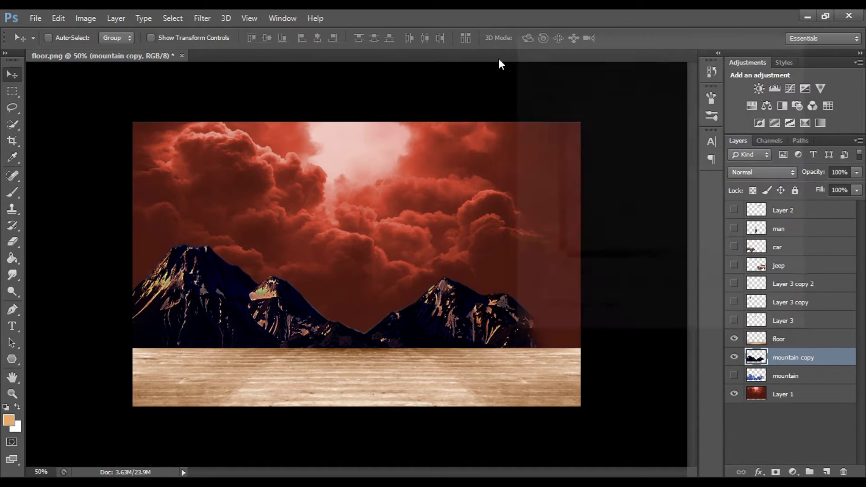
Step: Lower the mountain copy's saturation and lightness with Hue/Saturation, leaving Colorize off
left_click(85, 18)
left_click(262, 116)
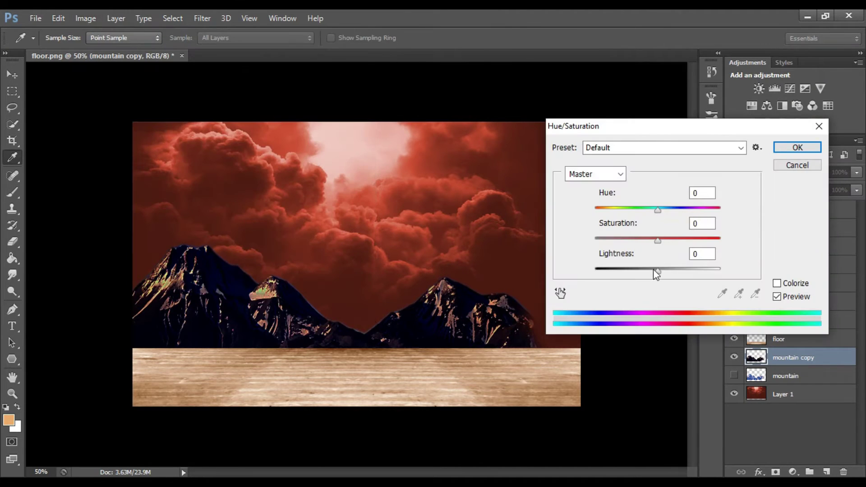
left_click_drag(654, 270, 649, 270)
left_click_drag(658, 241, 640, 241)
left_click_drag(650, 269, 658, 271)
left_click(777, 283)
left_click(797, 147)
key("v")
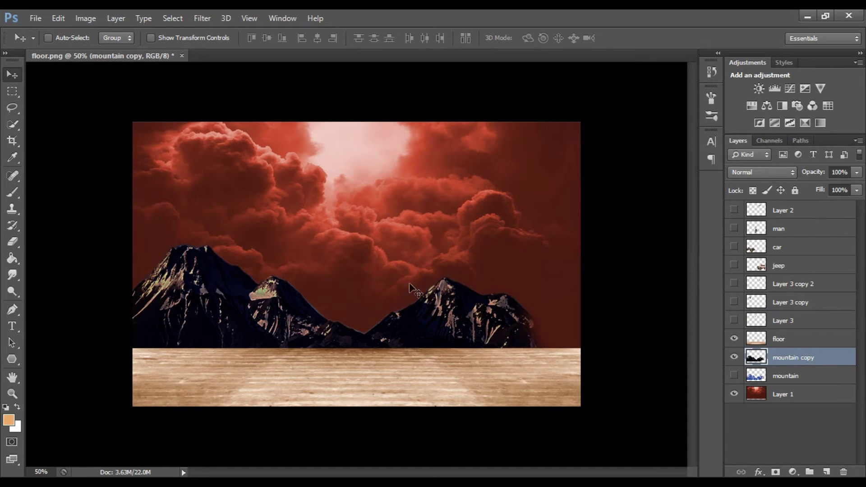
Step: Show the original mountain and erase the copy's left and right peaks at 58% eraser opacity
left_click(736, 376)
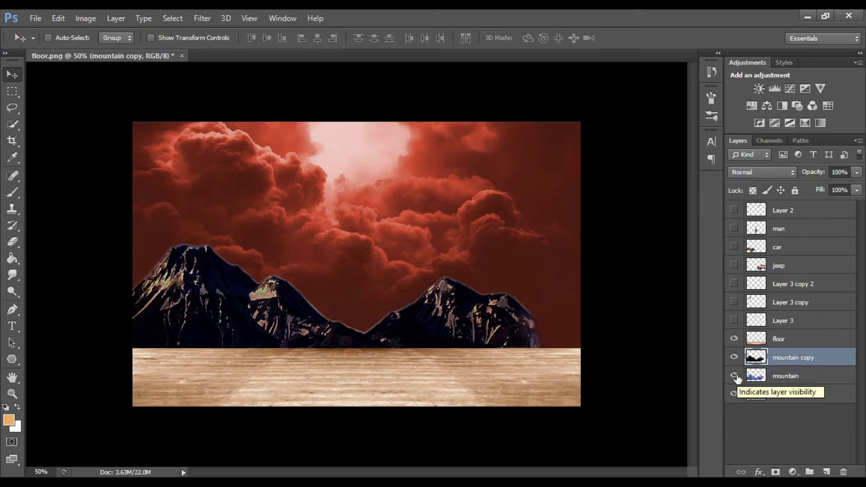
left_click_drag(474, 329, 355, 323)
key("ctrl+z")
key("e")
key("5")
key("8")
left_click_drag(183, 250, 334, 327)
left_click_drag(460, 291, 515, 309)
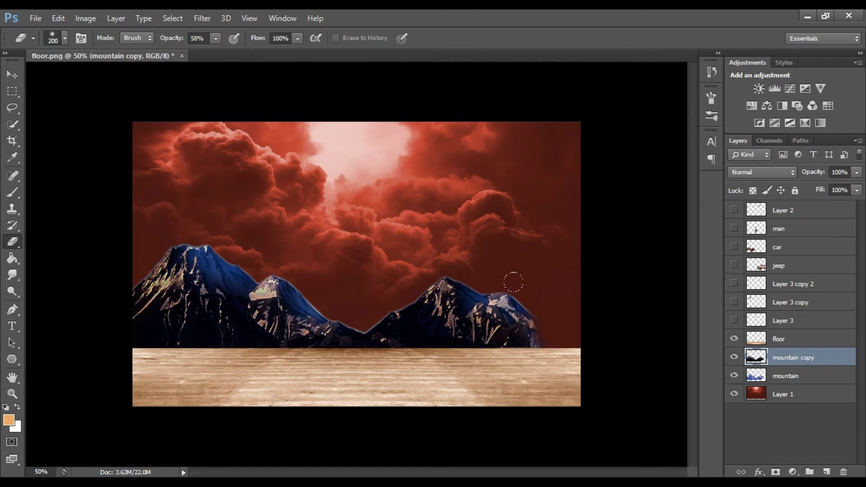
left_click_drag(217, 39, 192, 43)
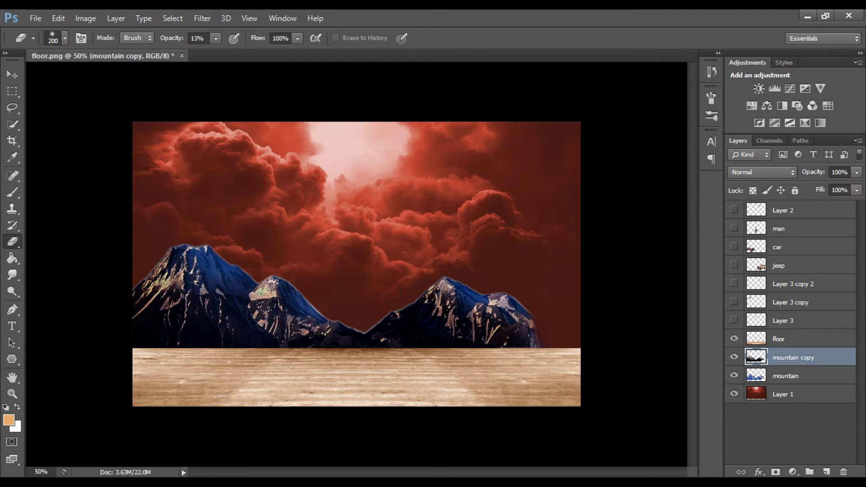
Step: Merge the mountain copy down into the mountain layer
key("v")
right_click(797, 359)
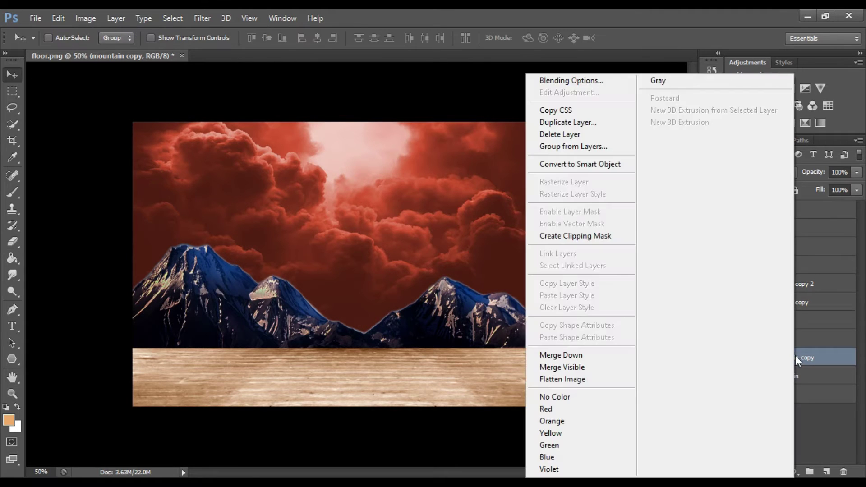
left_click(595, 356)
Step: Tint the floor layer a darker brown with Hue/Saturation, lightness around -72
left_click(779, 339)
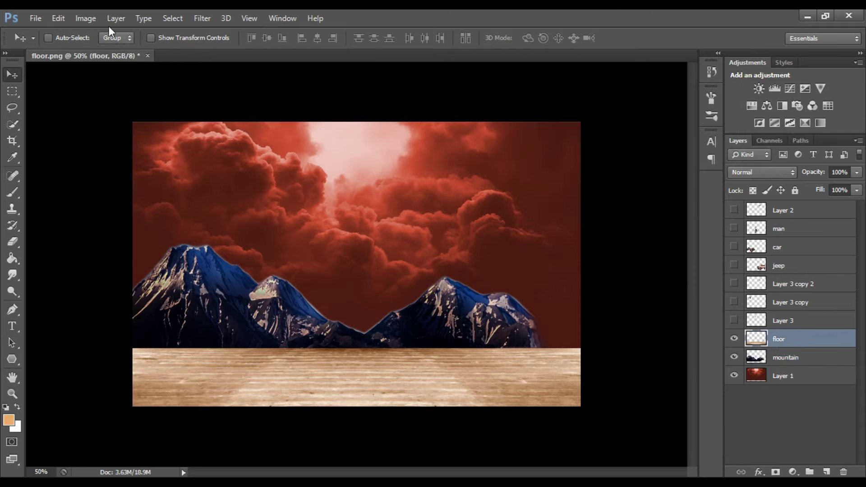
left_click(85, 18)
left_click(267, 132)
left_click_drag(658, 270, 615, 277)
left_click_drag(612, 242, 633, 242)
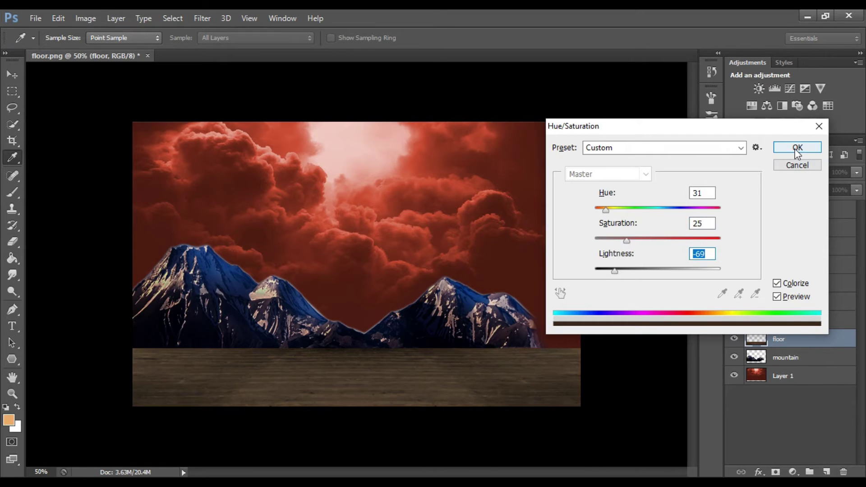
left_click(798, 148)
Step: Darken the floor further by pulling its curve down
left_click(85, 18)
left_click(244, 72)
left_click_drag(691, 130, 692, 143)
key("Return")
Step: Duplicate the darkened floor and adjust the copy with Curves
key("ctrl+j")
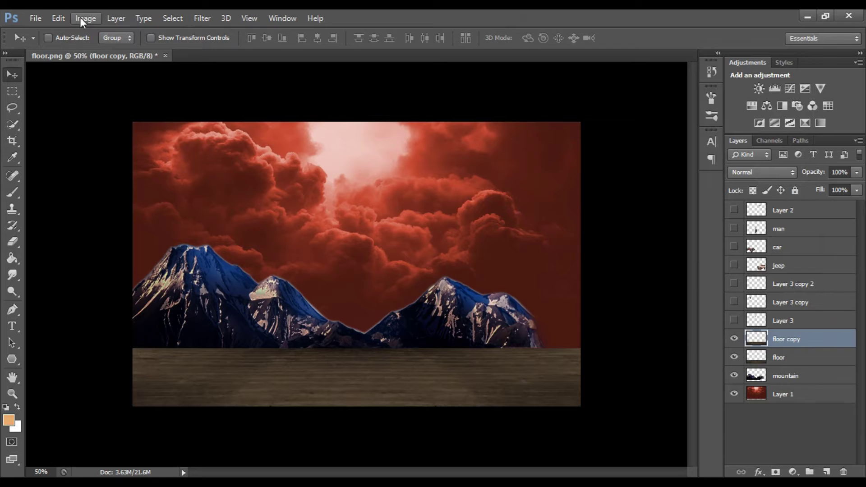
left_click(406, 222, "ctrl")
key("ctrl+m")
left_click(686, 138)
mouse_move(687, 137)
left_mouse_down()
mouse_move(699, 154)
mouse_move(688, 149)
left_mouse_up()
left_click(778, 58)
left_click(786, 342)
key("ctrl+m")
left_click(780, 59)
Step: Erase the floor copy's top edge below the mountains at 45% eraser opacity, then raise it to 75%
key("e")
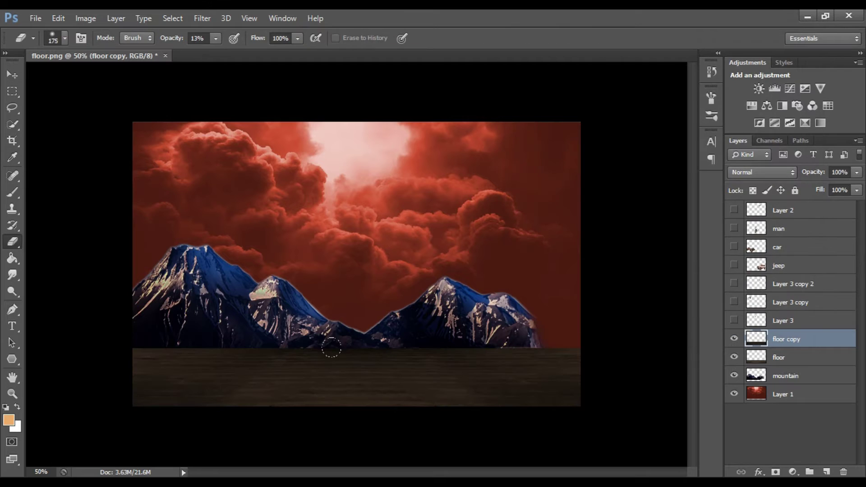
left_click_drag(216, 38, 223, 54)
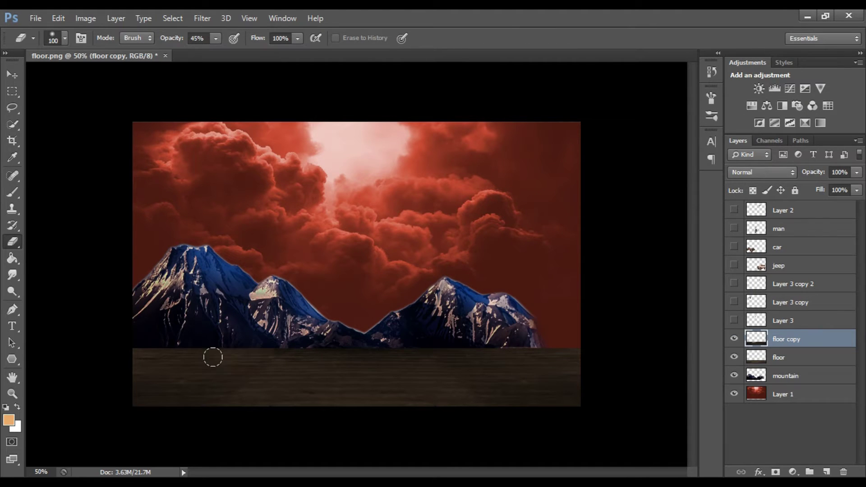
mouse_move(336, 352)
left_mouse_down()
mouse_move(494, 348)
mouse_move(359, 361)
mouse_move(222, 357)
left_mouse_up()
left_click_drag(215, 38, 240, 54)
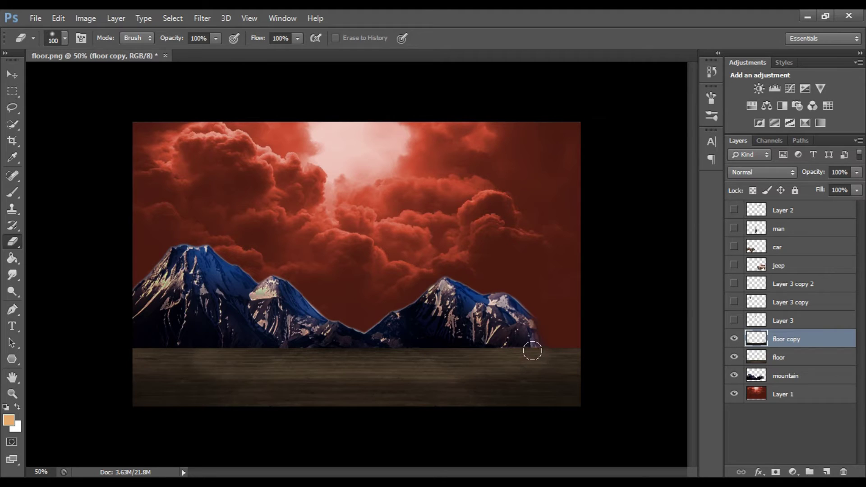
Step: Duplicate the sky layer Layer 1 and darken the copy with a lowered curve
left_click(790, 393)
key("ctrl+j")
key("ctrl+m")
left_click_drag(679, 145, 685, 155)
left_click(774, 58)
Step: Erase the dark sky copy at 89% opacity with a 70–100 px brush to brighten the clouds
left_click_drag(216, 38, 178, 57)
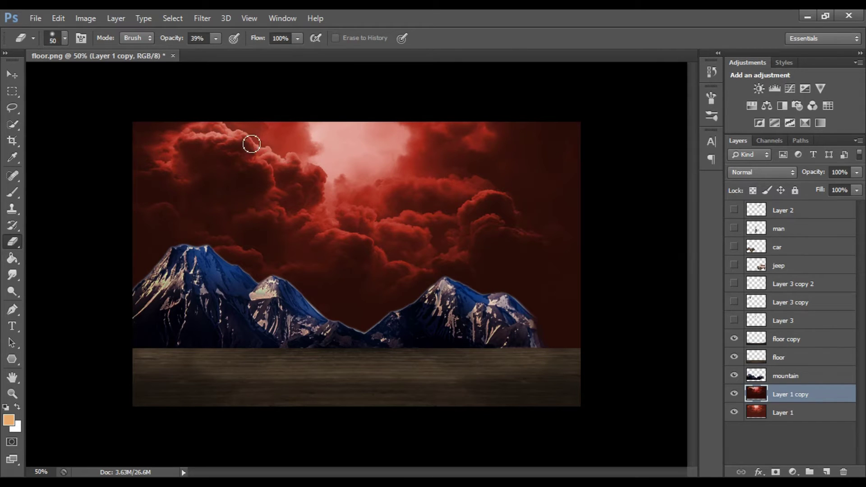
left_click_drag(215, 38, 229, 55)
key("bracketright")
key("bracketright")
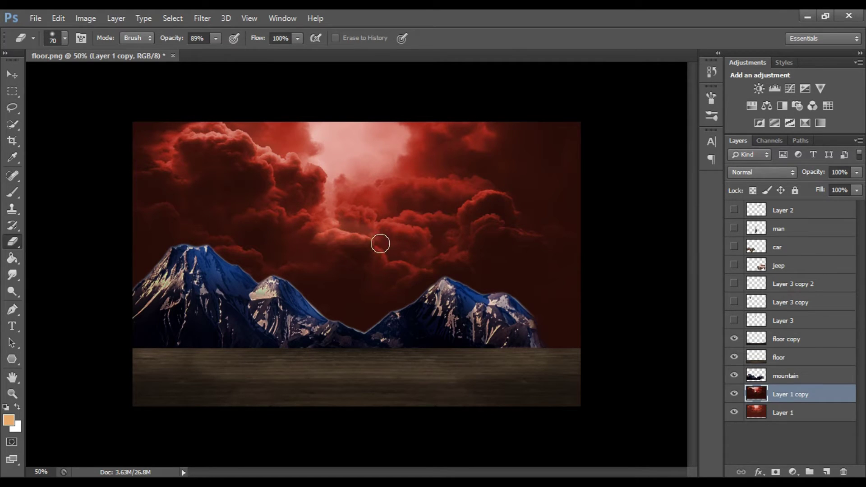
left_click_drag(337, 203, 388, 187)
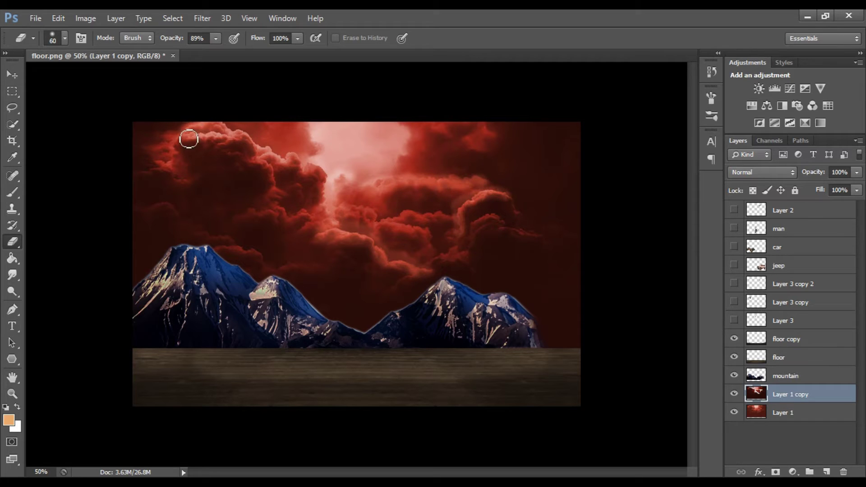
key("bracketleft")
key("bracketleft")
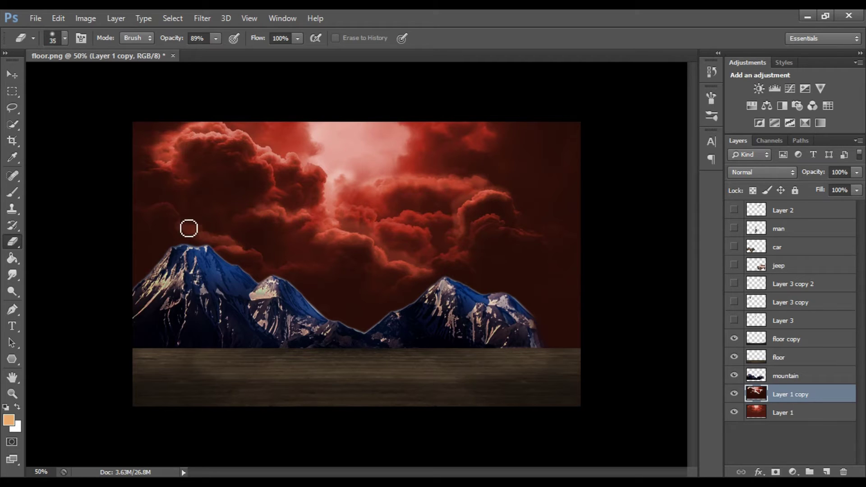
mouse_move(424, 134)
left_mouse_down()
mouse_move(387, 149)
mouse_move(348, 220)
left_mouse_up()
key("bracketright")
key("bracketright")
key("bracketright")
left_click_drag(384, 253, 461, 252)
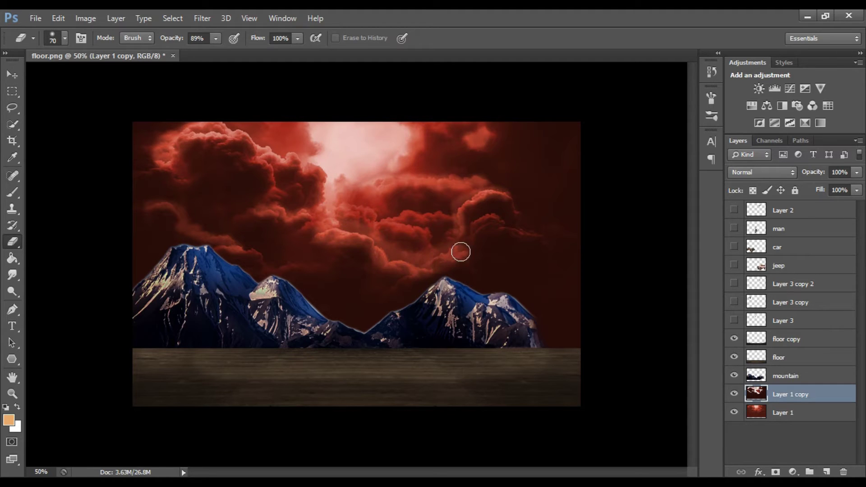
left_click_drag(518, 227, 539, 239)
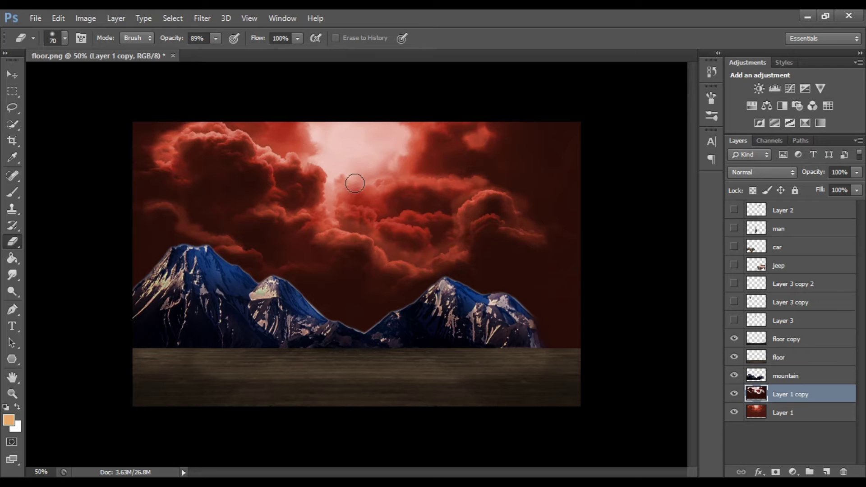
left_click_drag(857, 172, 852, 189)
Step: Briefly toggle the jeep, then add a new empty layer just above mountain
key("v")
left_click(735, 266)
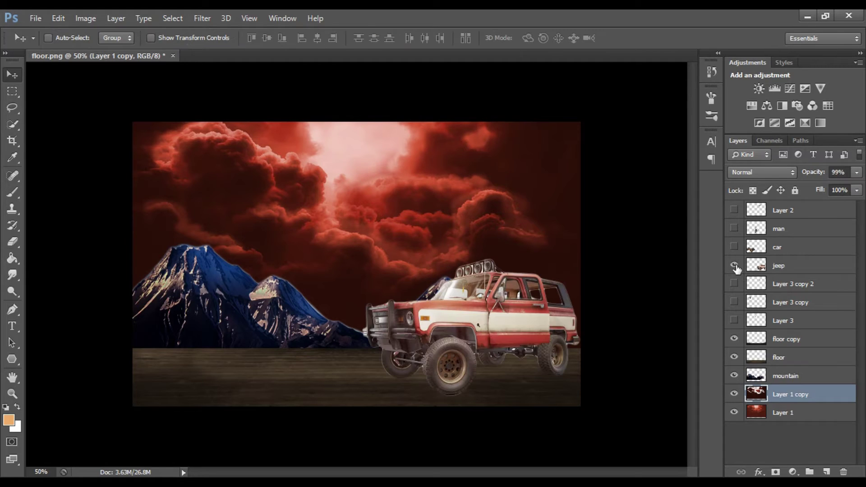
left_click(735, 266)
left_click(827, 472)
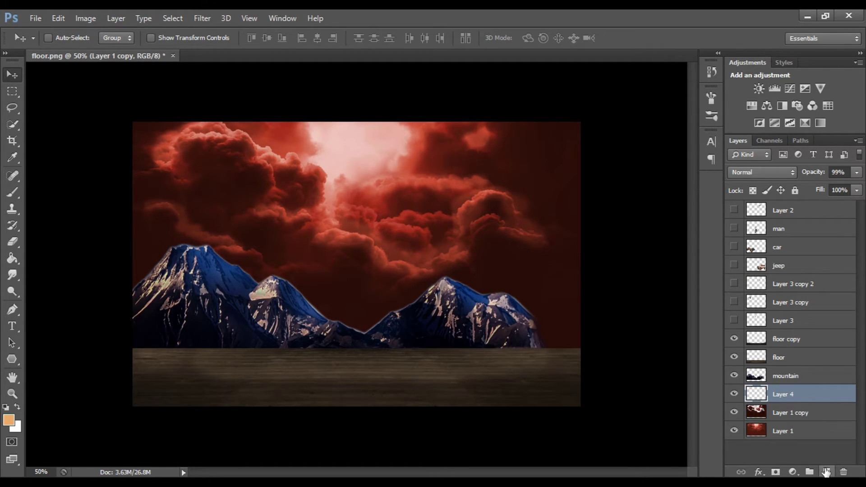
left_click_drag(785, 394, 786, 384)
Step: Paint an orange glow across the sky with a soft brush, with the layer below the mountains
key("b")
left_click(8, 420)
left_click(649, 242)
left_click(809, 228)
left_click(64, 38)
double_click(167, 181)
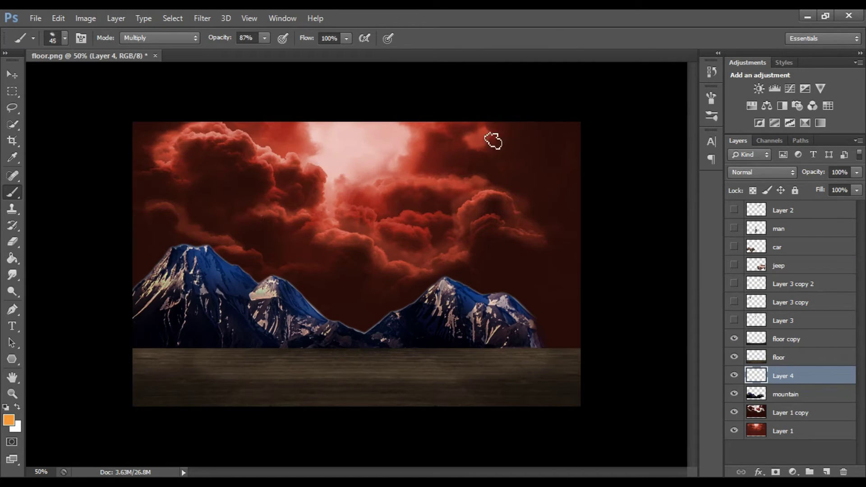
left_click_drag(159, 196, 243, 220)
left_click_drag(783, 376, 804, 395)
mouse_move(271, 252)
left_mouse_down()
mouse_move(419, 232)
mouse_move(343, 253)
left_mouse_up()
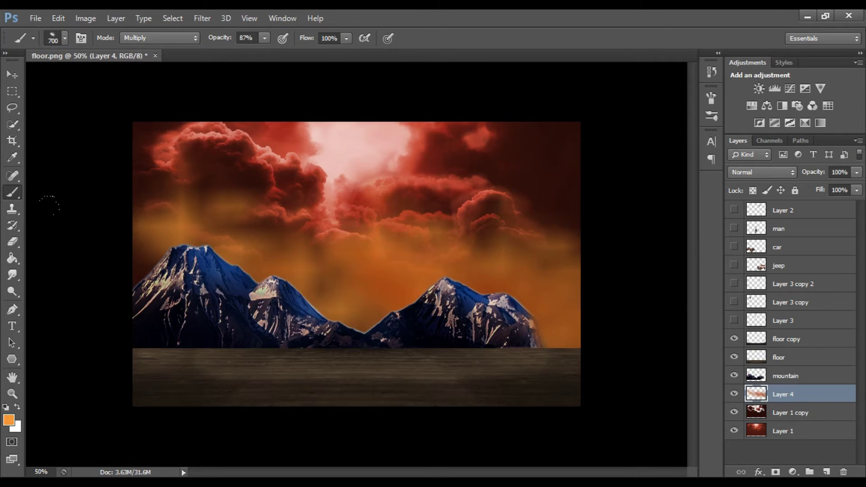
left_click_drag(154, 235, 271, 189)
left_click_drag(564, 253, 497, 307)
left_click_drag(383, 280, 271, 225)
Step: Set the glow layer's blending mode to Screen at 15% opacity, discarding a trial duplicate
key("ctrl+j")
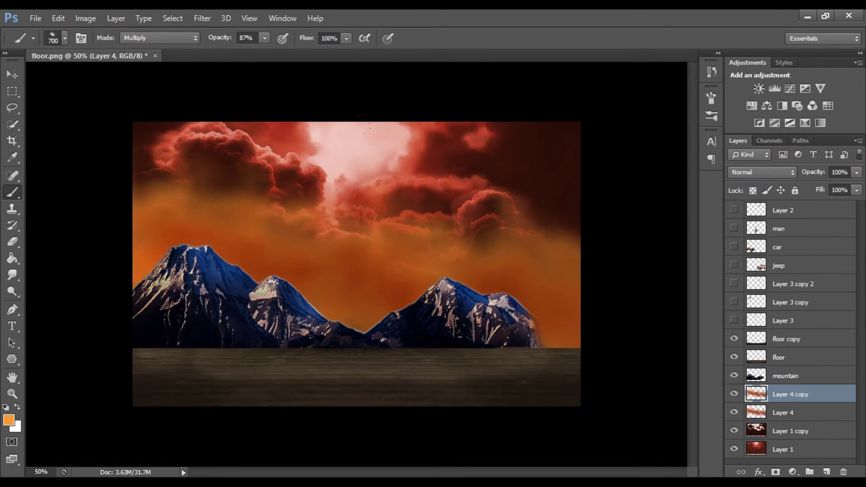
left_click(763, 172)
left_click(748, 114)
right_click(794, 393)
left_click(549, 133)
left_click(787, 172)
left_click(749, 117)
left_click_drag(857, 172, 809, 188)
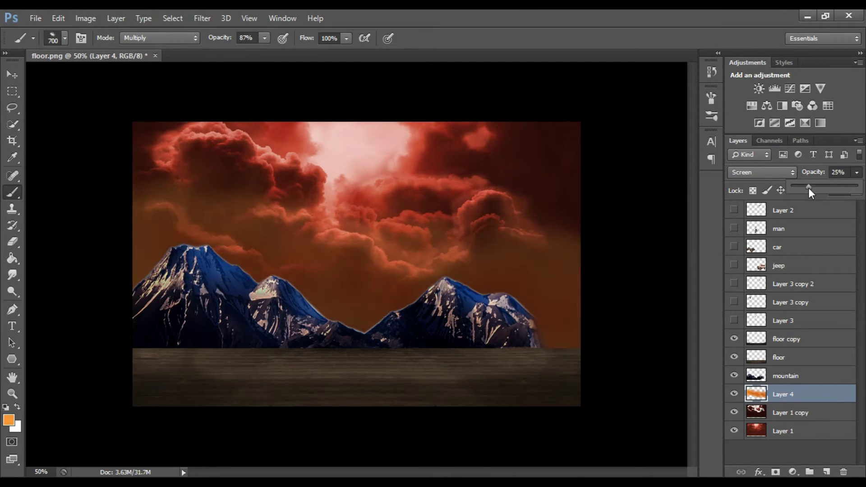
Step: Erase a band of glow behind the mountains and raise the glow layer's opacity to 43%
key("e")
mouse_move(510, 119)
left_mouse_down()
mouse_move(420, 243)
mouse_move(311, 235)
mouse_move(195, 202)
left_mouse_up()
key("v")
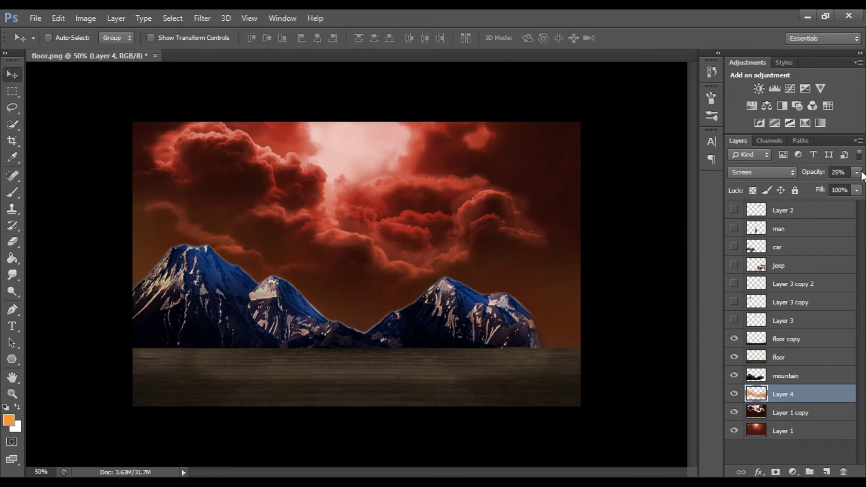
left_click_drag(857, 172, 819, 187)
key("b")
left_click(524, 141)
key("ctrl+z")
key("e")
left_click(13, 74)
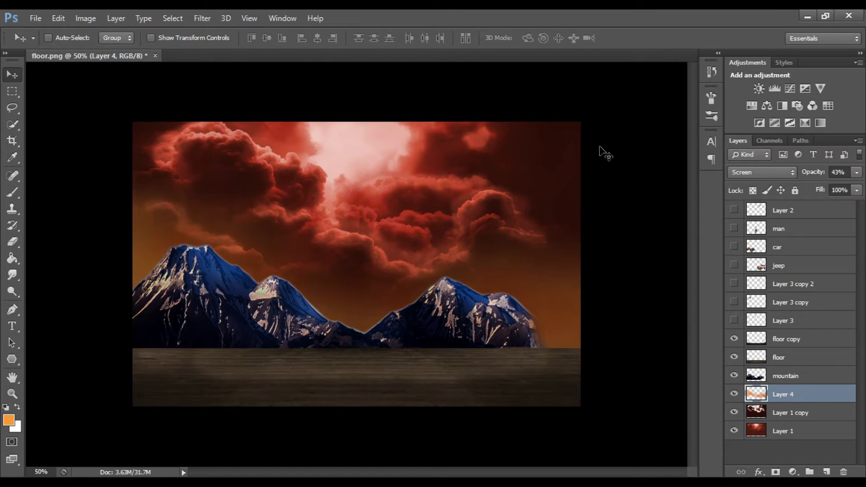
Step: Darken the glow with Curves, place a copy above mountain to tint it, and show the jeep
key("ctrl+m")
left_click_drag(668, 151, 690, 182)
left_click(775, 58)
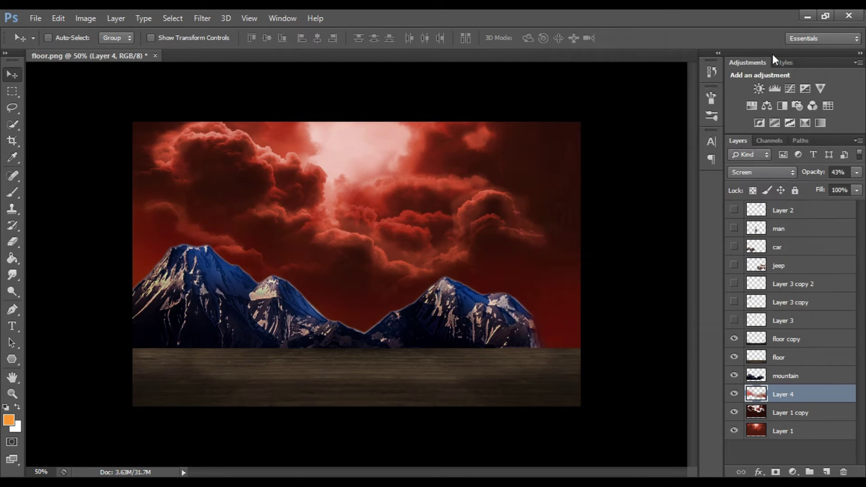
key("ctrl+j")
left_click_drag(798, 394, 798, 372)
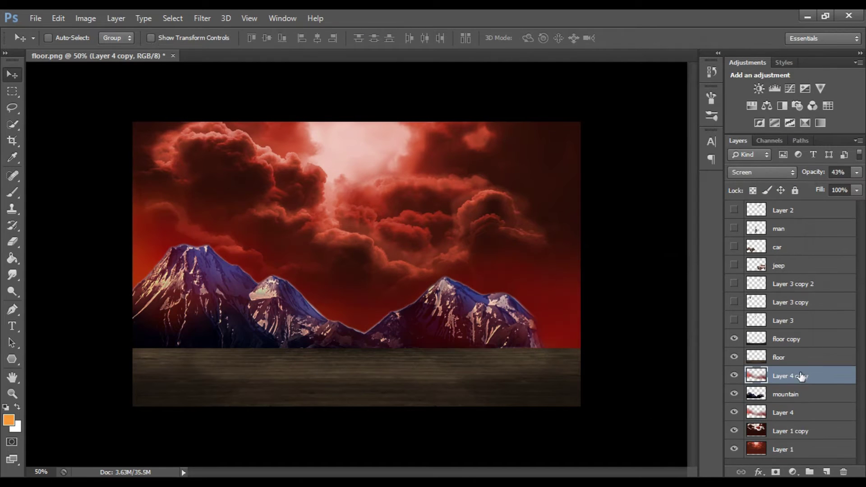
left_click(734, 265)
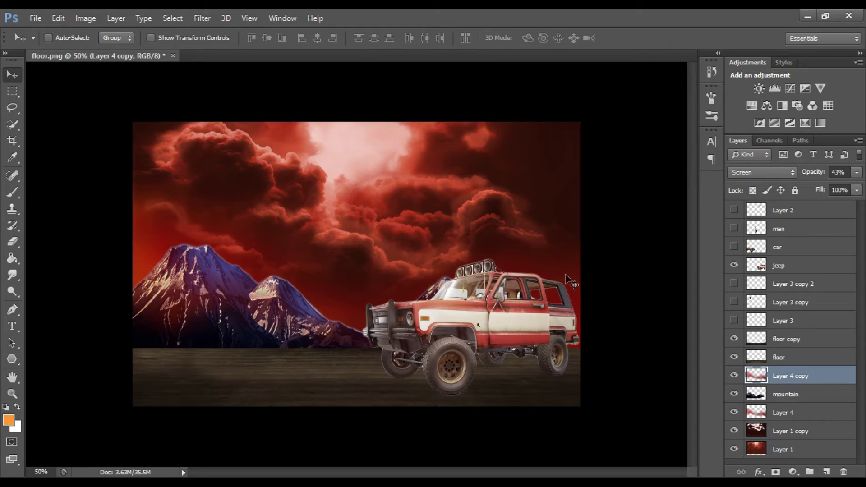
Step: Duplicate the jeep layer and try Colorize on the original jeep beneath
left_click(783, 264)
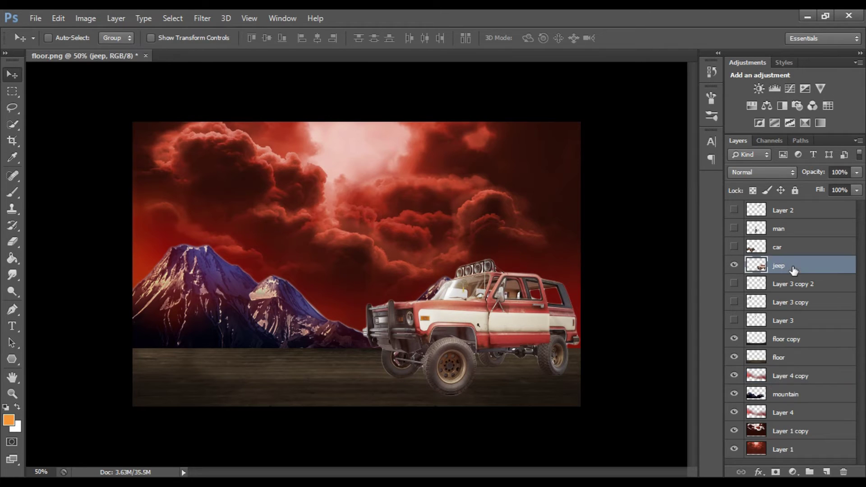
key("ctrl+j")
left_click(779, 284)
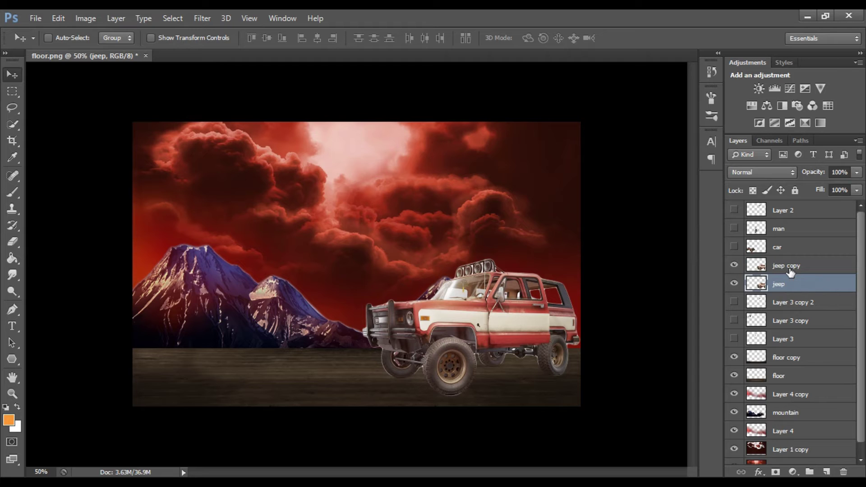
left_click(86, 18)
mouse_move(105, 50)
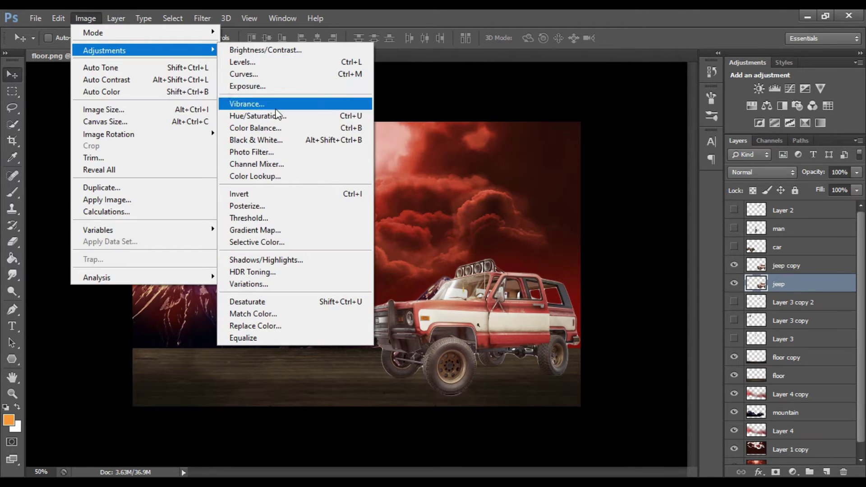
left_click(271, 114)
left_click(777, 284)
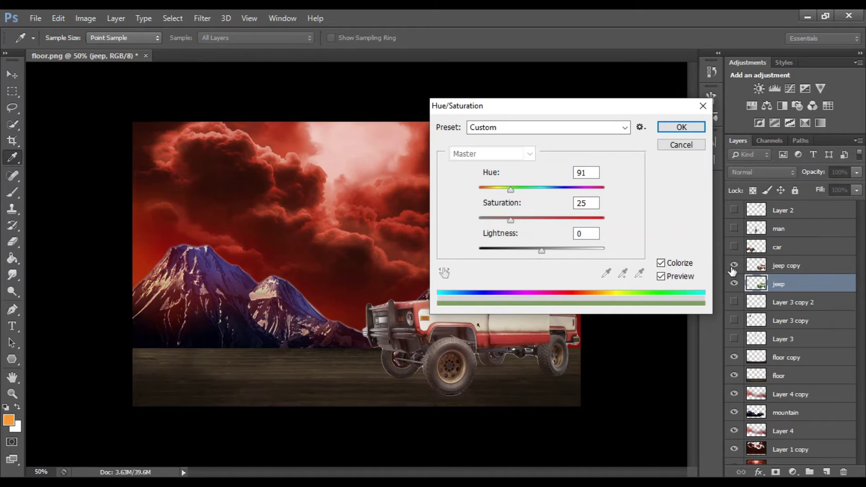
key("Return")
Step: Colorize the original jeep light salmon red: Hue 13, Saturation 62, Lightness +28
key("ctrl+u")
left_click(663, 263)
left_click_drag(644, 107, 272, 73)
left_click_drag(120, 154, 114, 156)
left_click_drag(165, 185, 176, 185)
left_click_drag(171, 215, 186, 215)
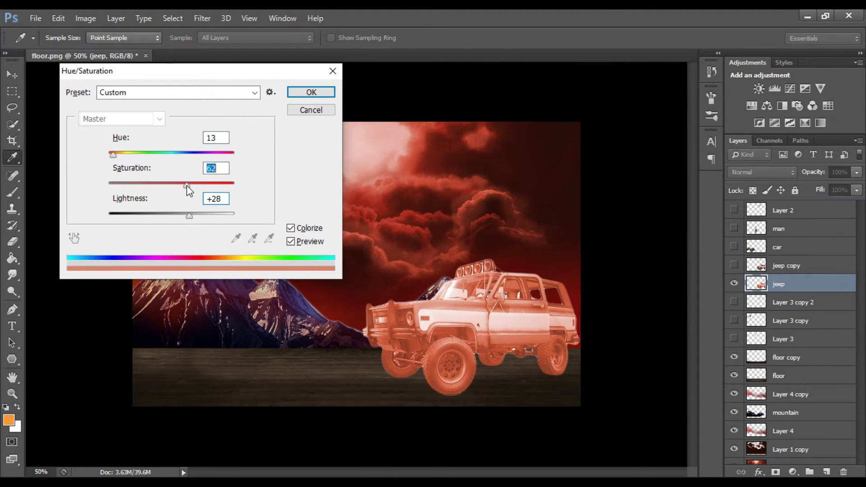
left_click(312, 92)
Step: Show and select the jeep copy, with the Eraser set to 88% opacity and 9 px
left_click(735, 266)
left_click(790, 265)
key("e")
left_click(216, 38)
left_click_drag(219, 53, 215, 53)
key("bracketleft")
key("bracketleft")
key("bracketleft")
scroll(364, 303, "up", 5)
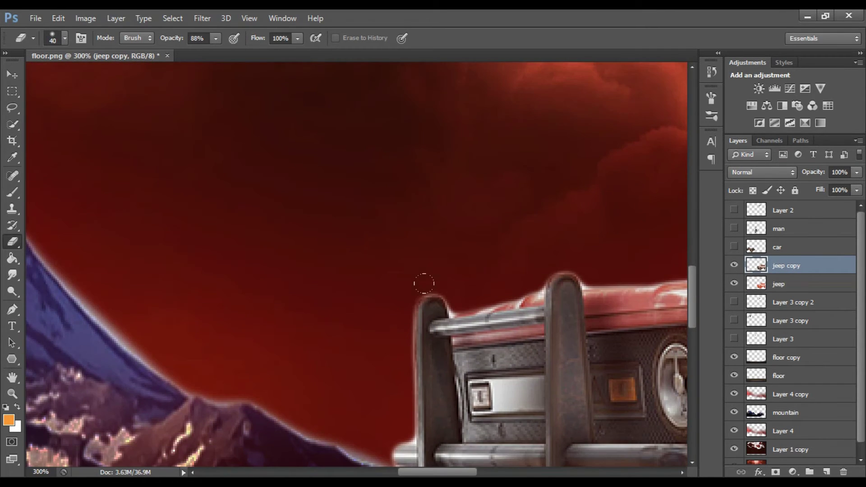
scroll(444, 303, "down", 5)
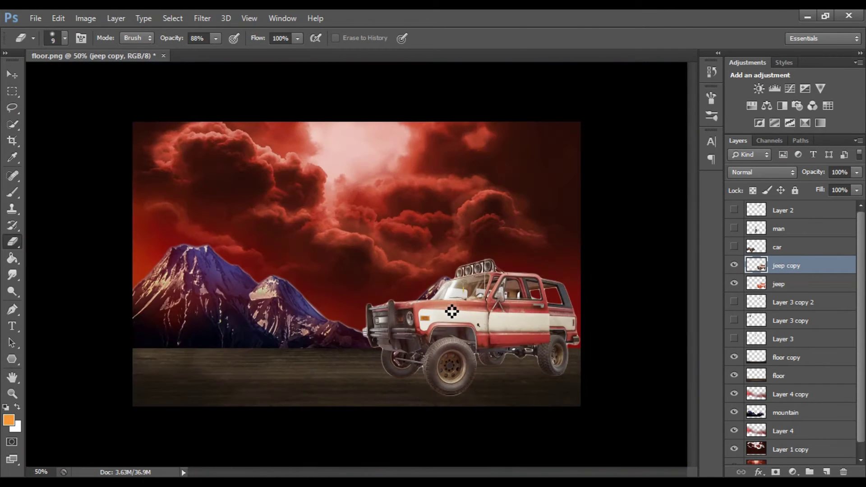
Step: On a new layer, paint a soft patch of the sky's sampled red over the sky
left_click(823, 472)
key("b")
right_click(453, 148)
key("Return")
key("i")
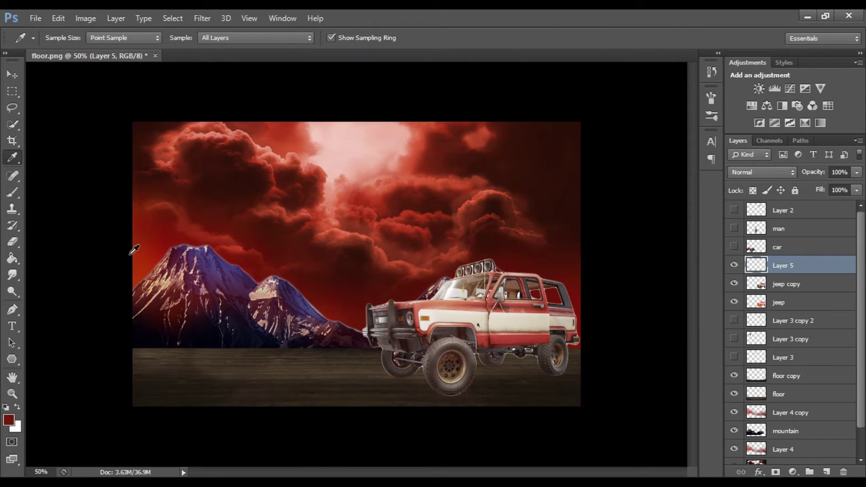
left_click(131, 254)
key("b")
left_click(353, 191)
Step: Add a spare Layer 6, try Gaussian Blur, then cancel it and reselect Layer 5
left_click(826, 472)
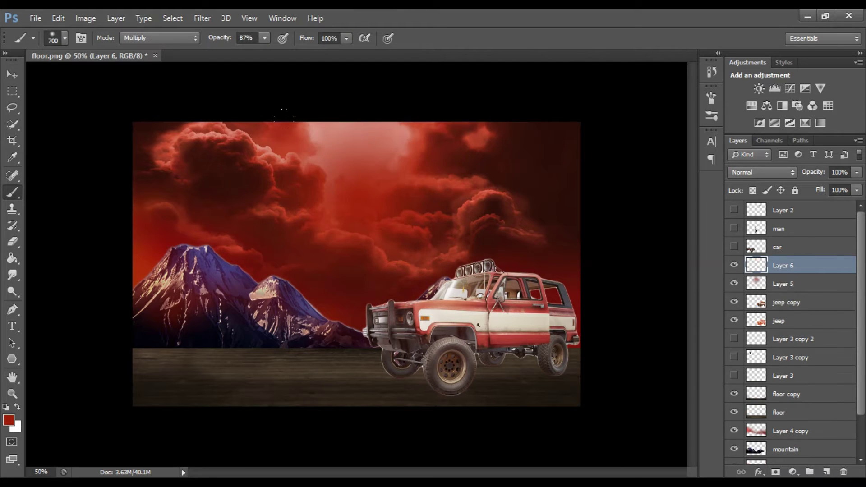
key("v")
left_click(783, 284)
left_click(783, 265)
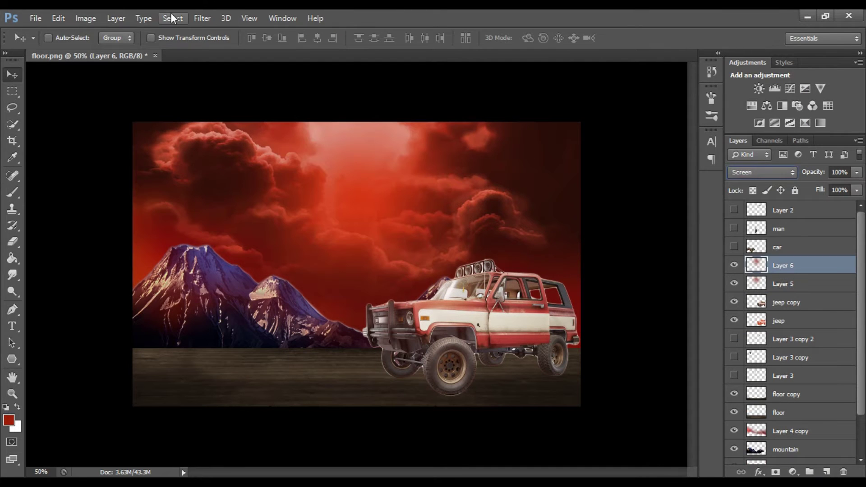
left_click(202, 18)
left_click(391, 234)
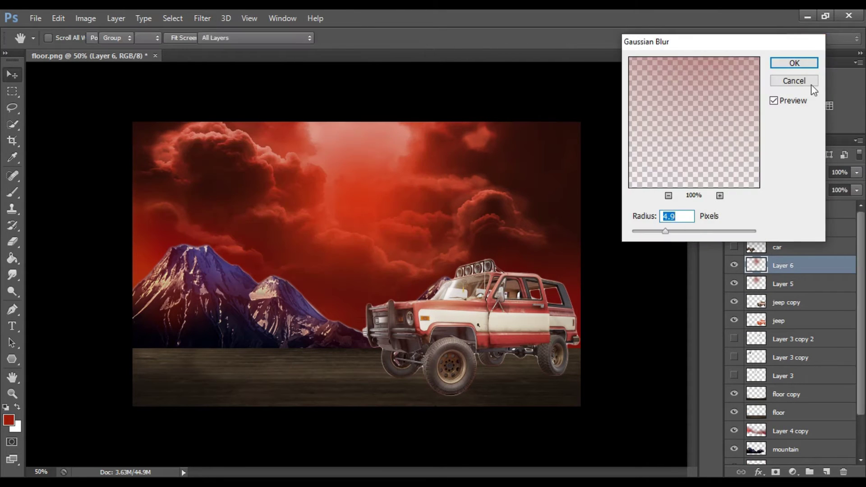
left_click(794, 63)
left_click(762, 172)
Step: Set the red glow Layer 5 to Screen blending and delete the unused Layer 6
left_click(741, 290)
left_click(783, 284)
left_click(763, 172)
left_click(738, 116)
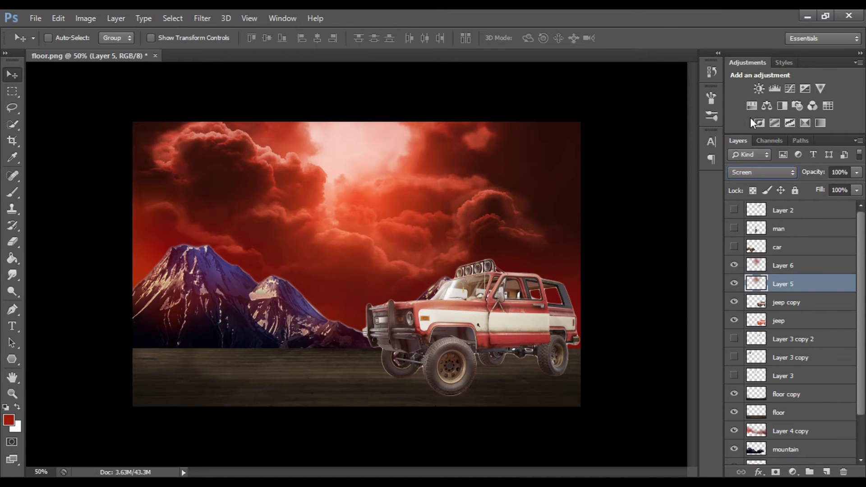
right_click(789, 263)
left_click(561, 87)
Step: Move the red glow up into the sky, duplicate it and merge the copies together
mouse_move(359, 226)
left_mouse_down()
mouse_move(367, 233)
mouse_move(359, 184)
mouse_move(384, 201)
left_mouse_up()
key("ctrl+j")
key("ctrl+j")
right_click(790, 266)
left_click(577, 353)
right_click(809, 265)
left_click(587, 354)
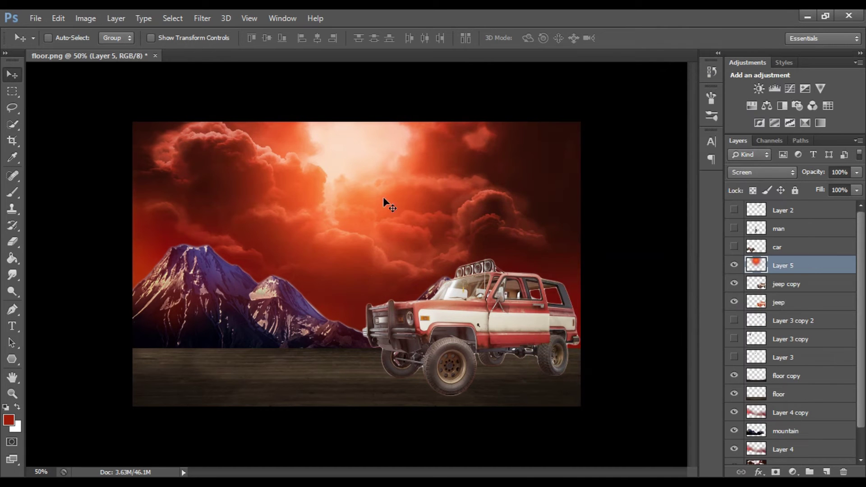
Step: On the jeep copy, erase the glow along the pillar with a small 9 px eraser
left_click(769, 283)
key("e")
scroll(449, 312, "up", 3)
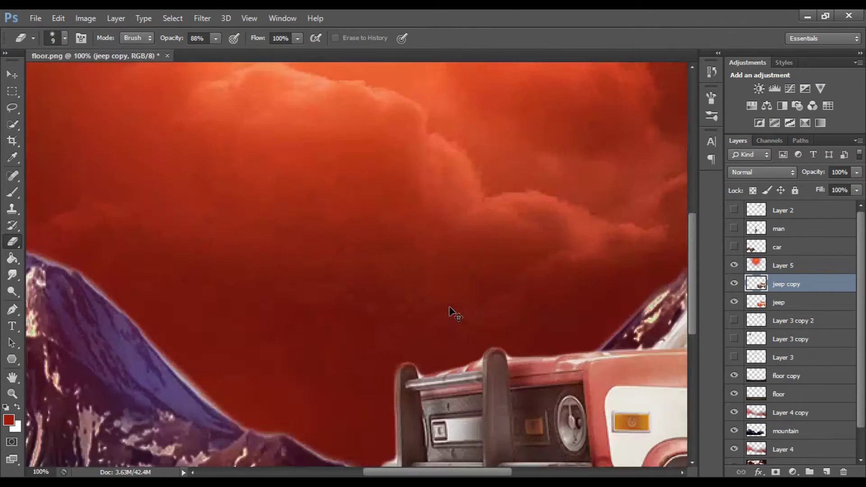
scroll(409, 290, "up", 2)
left_click_drag(462, 192, 441, 282)
scroll(441, 282, "down", 2)
left_click_drag(441, 228, 463, 129)
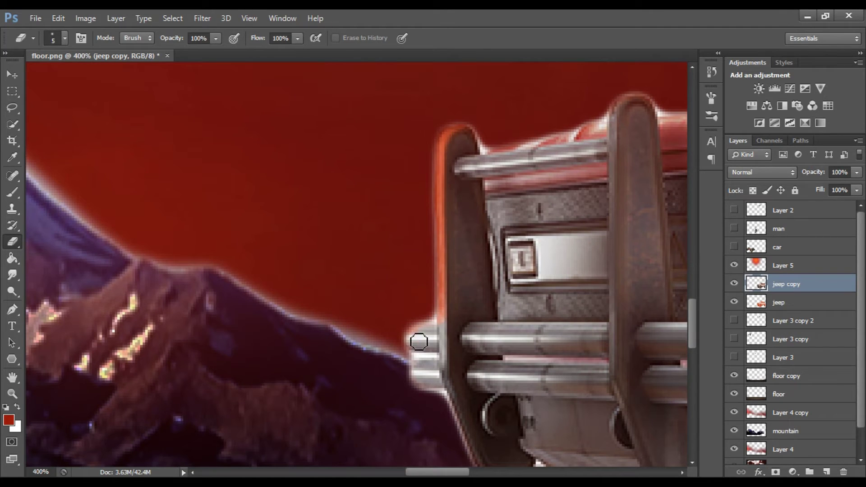
scroll(431, 351, "down", 1)
scroll(435, 334, "down", 1)
left_click_drag(442, 316, 490, 410)
scroll(490, 410, "up", 2)
key("bracketright")
key("bracketright")
key("bracketright")
key("bracketright")
mouse_move(458, 207)
left_mouse_down()
mouse_move(454, 179)
mouse_move(490, 456)
left_mouse_up()
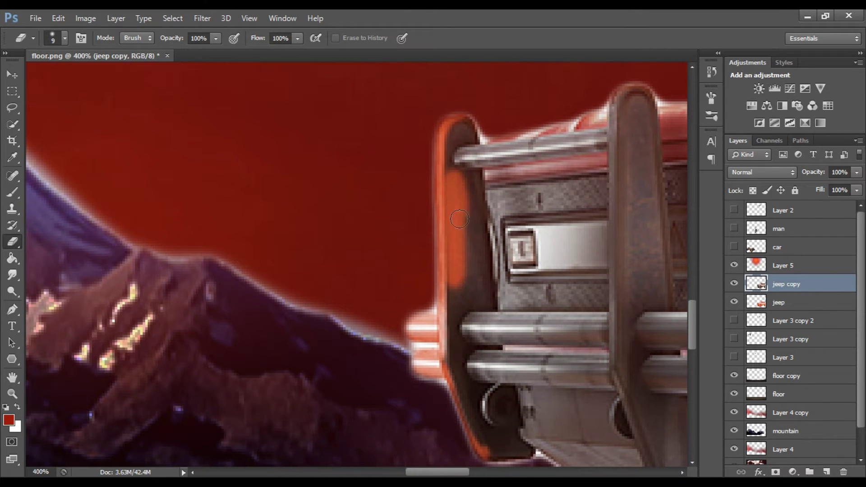
scroll(450, 207, "up", 1)
left_click_drag(451, 207, 466, 291)
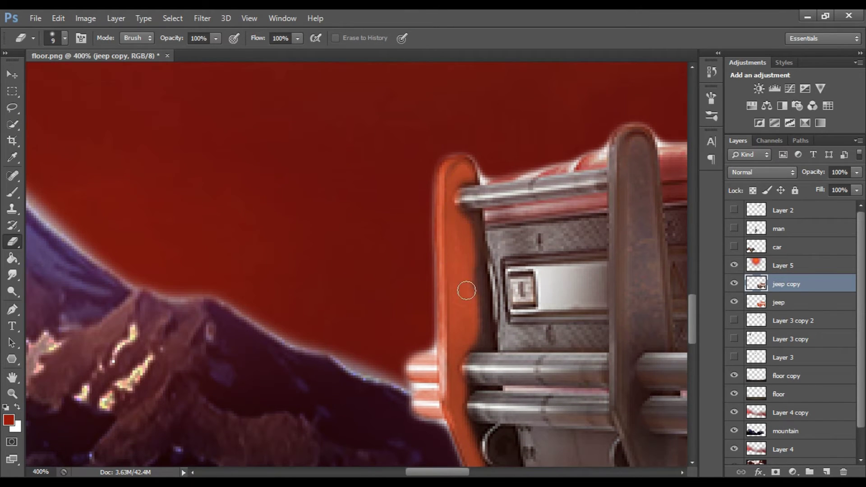
Step: Soften the pillar's orange rim with a 40 px eraser at 41%, then refine it at 6 px
key("4")
key("1")
key("bracketright")
key("bracketright")
key("bracketright")
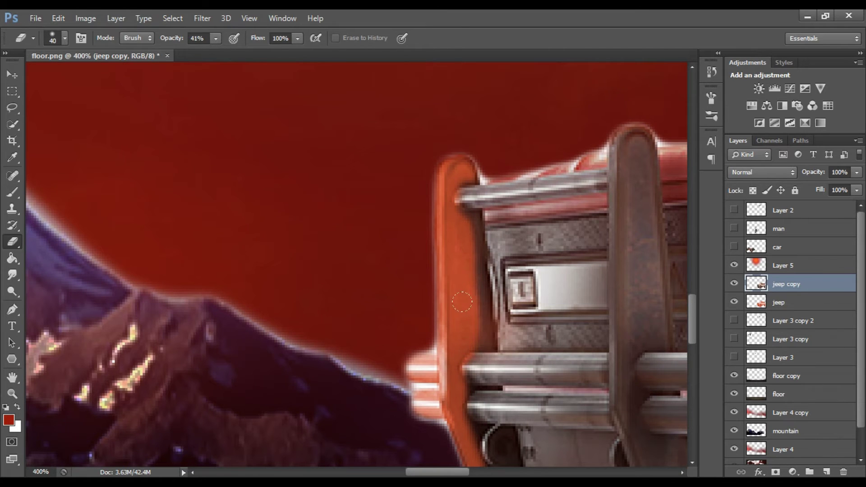
left_click_drag(465, 167, 471, 461)
scroll(420, 244, "down", 4)
key("bracketleft")
key("bracketleft")
key("bracketleft")
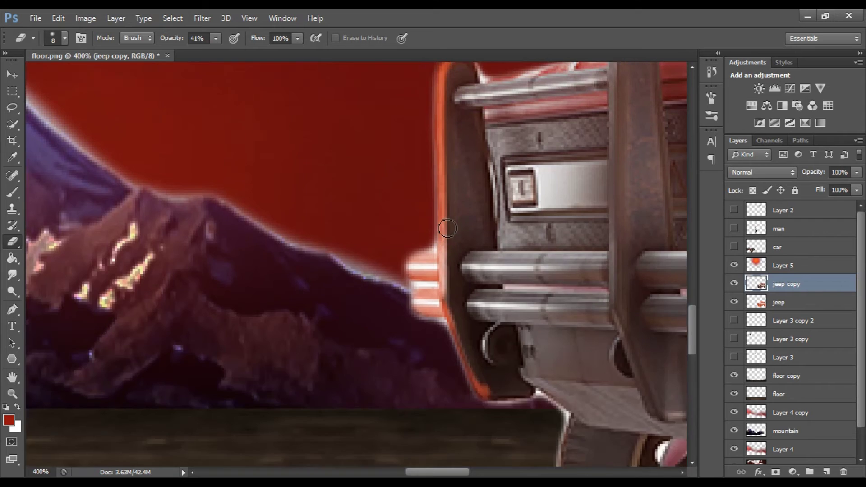
scroll(420, 243, "up", 5)
scroll(617, 263, "up", 1)
scroll(617, 263, "down", 2)
left_click_drag(216, 38, 244, 53)
left_click_drag(614, 162, 616, 393)
scroll(634, 171, "up", 1)
Step: Zoom to the jeep's front and erase the dark strip atop the light bar
key("ctrl+minus")
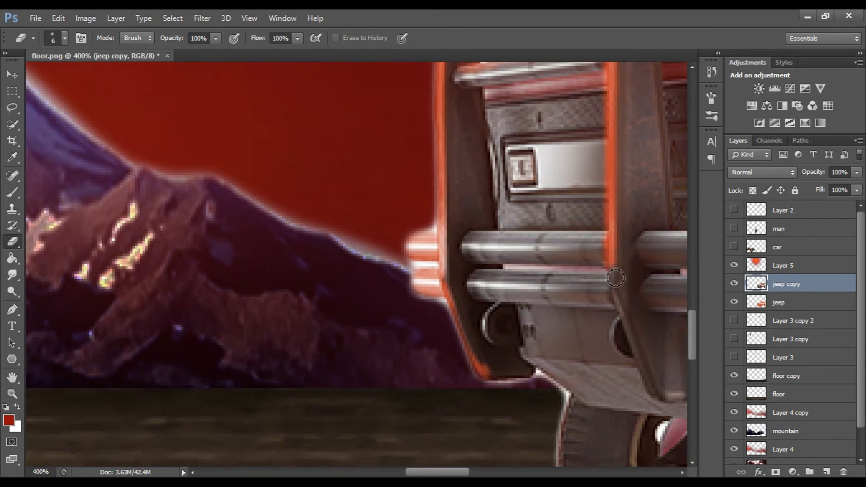
key("ctrl+minus")
key("ctrl+plus")
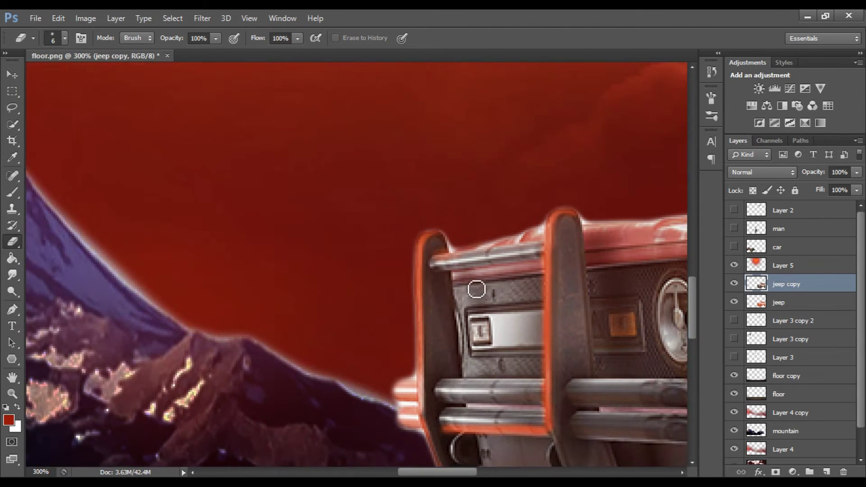
scroll(461, 300, "down", 2)
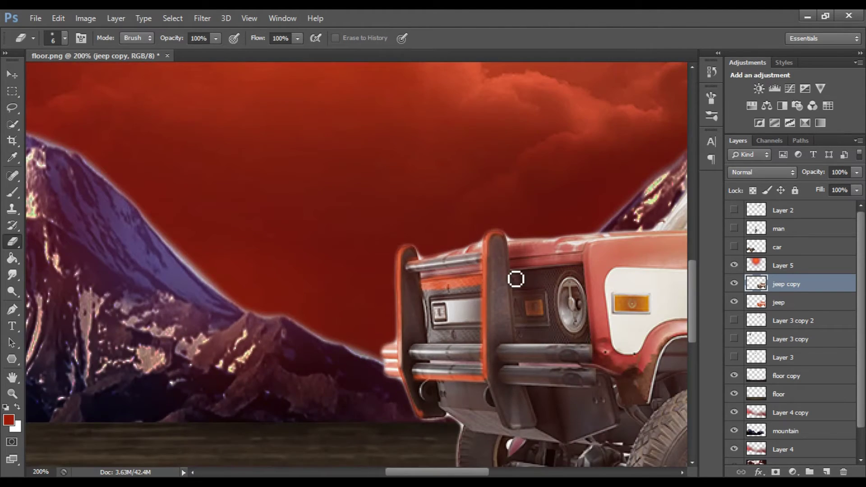
scroll(517, 277, "down", 1)
scroll(388, 347, "up", 3)
scroll(388, 347, "down", 1)
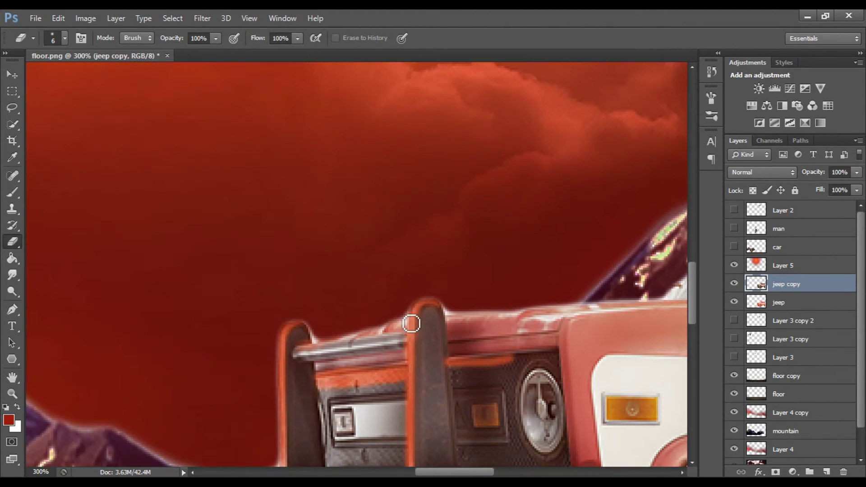
scroll(406, 315, "right", 2)
scroll(379, 244, "right", 2)
scroll(470, 254, "up", 1)
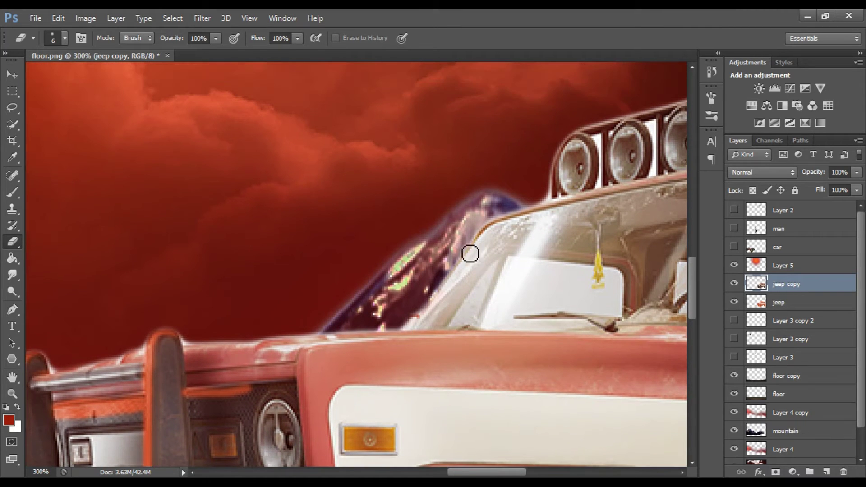
scroll(248, 345, "right", 2)
scroll(361, 316, "up", 2)
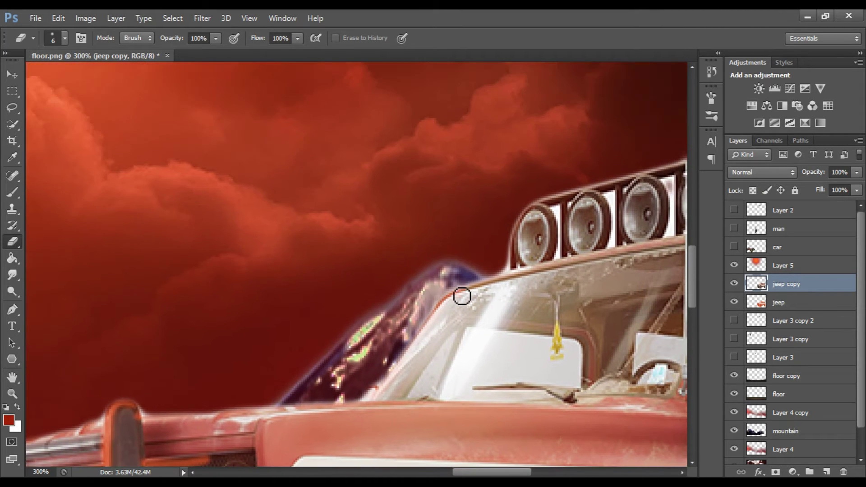
scroll(451, 284, "down", 1, "alt")
scroll(452, 284, "up", 1)
scroll(470, 267, "up", 1, "alt")
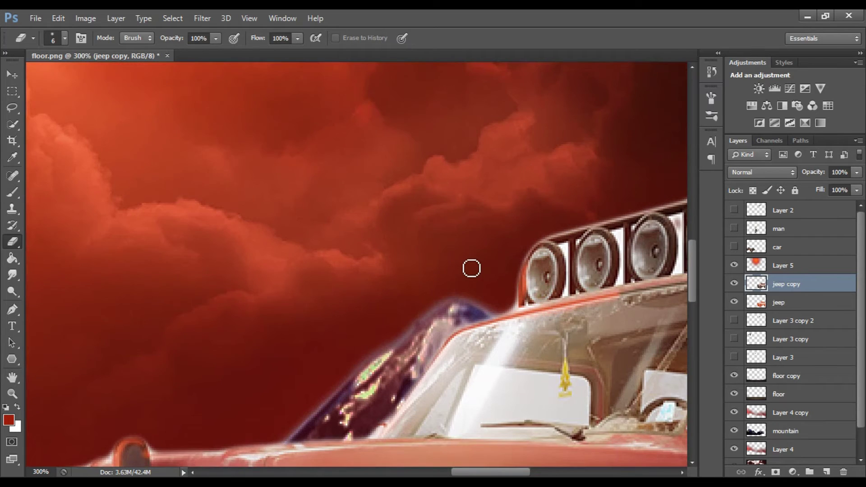
scroll(472, 268, "up", 2)
scroll(471, 268, "up", 1, "alt")
scroll(478, 326, "up", 1, "alt")
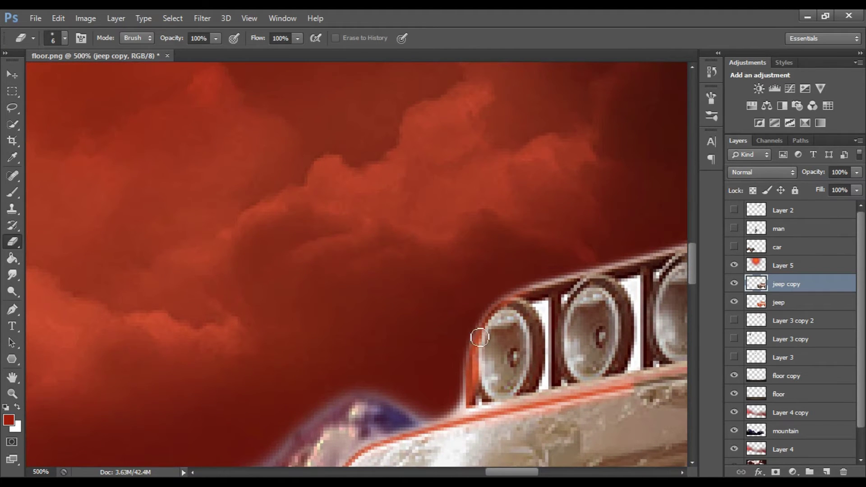
scroll(480, 337, "down", 2, "alt")
scroll(541, 235, "up", 1, "alt")
scroll(553, 214, "up", 1, "alt")
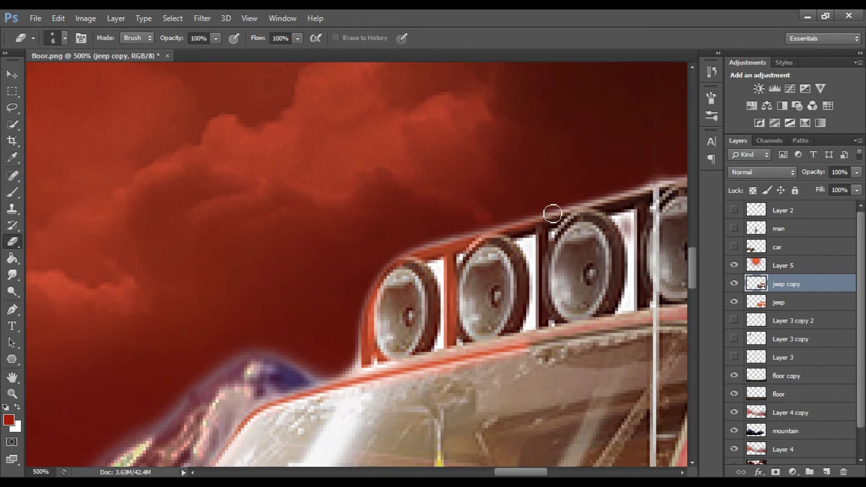
scroll(513, 464, "down", 1, "alt")
scroll(470, 277, "up", 1, "alt")
left_click_drag(424, 257, 512, 233)
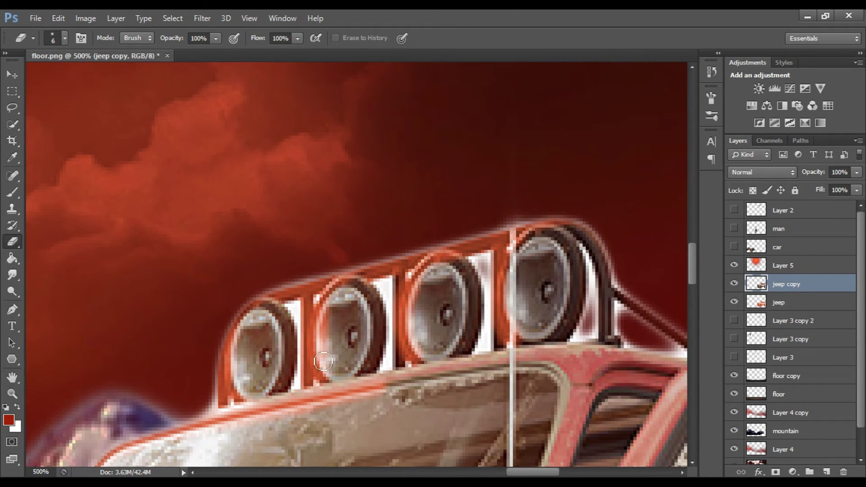
Step: With a smaller eraser, remove the glow along the hood's top edge and the door pillar
scroll(324, 361, "down", 3, "alt")
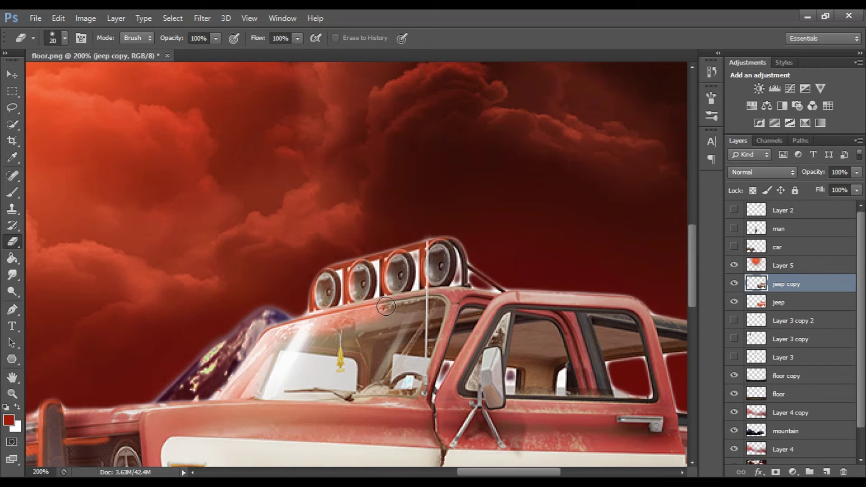
scroll(433, 300, "down", 2, "alt")
scroll(510, 309, "up", 3, "alt")
key("bracketleft")
key("bracketleft")
key("bracketleft")
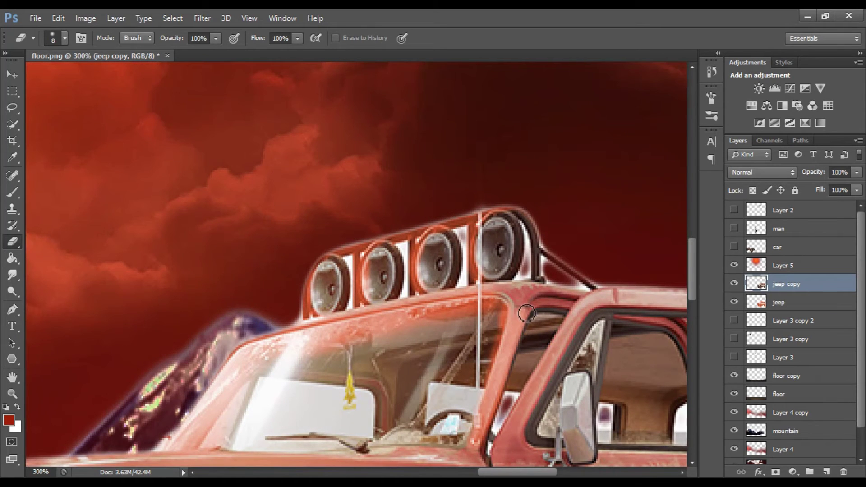
scroll(497, 374, "down", 3)
key("bracketleft")
key("bracketleft")
mouse_move(476, 364)
left_mouse_down()
mouse_move(205, 364)
mouse_move(62, 397)
left_mouse_up()
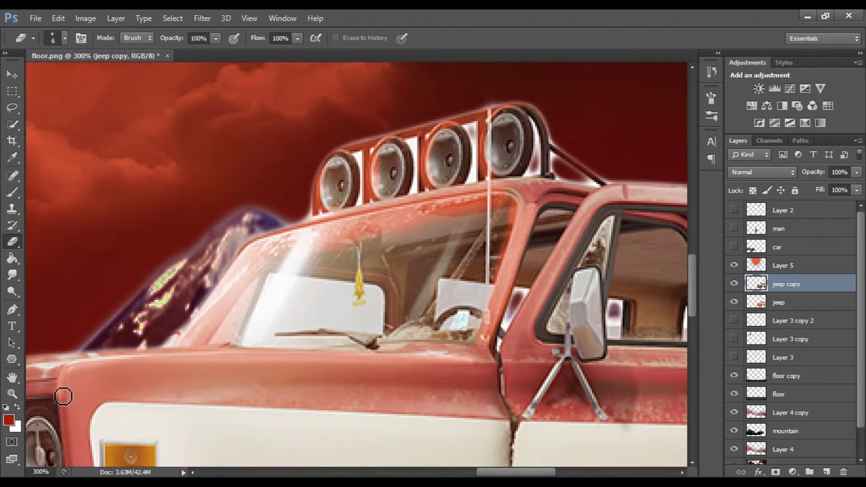
scroll(62, 397, "up", 1)
left_click_drag(620, 205, 510, 409)
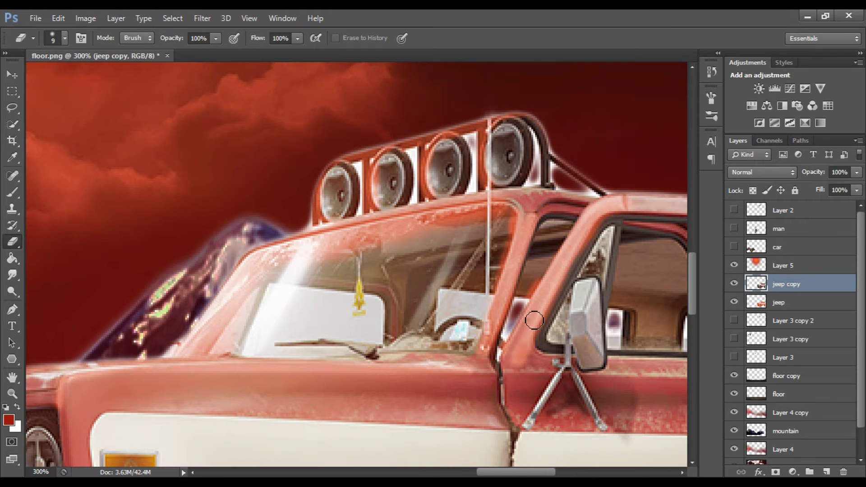
scroll(518, 435, "down", 1, "alt")
scroll(518, 436, "down", 2, "alt")
scroll(518, 435, "up", 1, "alt")
left_click_drag(369, 475, 420, 474)
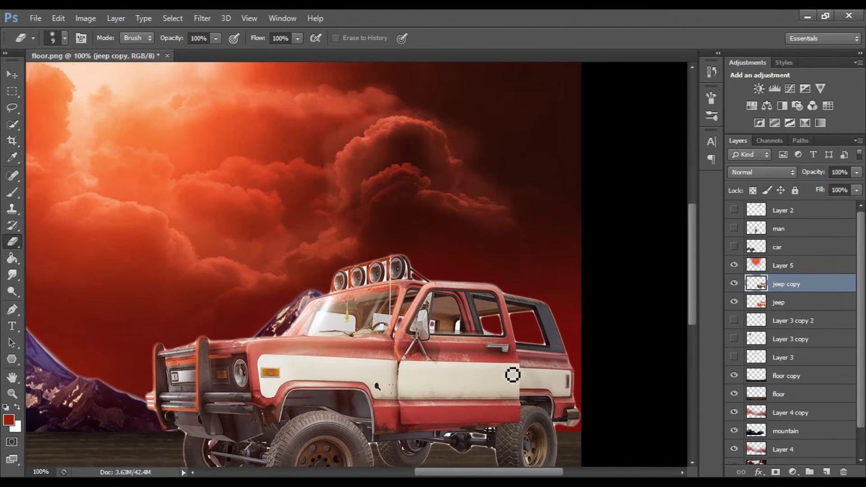
scroll(519, 361, "down", 2)
scroll(497, 245, "down", 3)
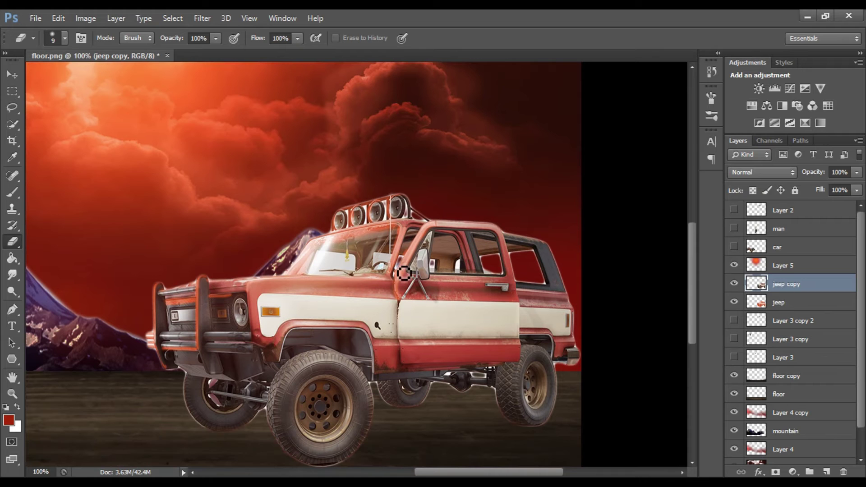
Step: Delete both old jeep layers from the scene
left_click(777, 302, "shift")
key("Delete")
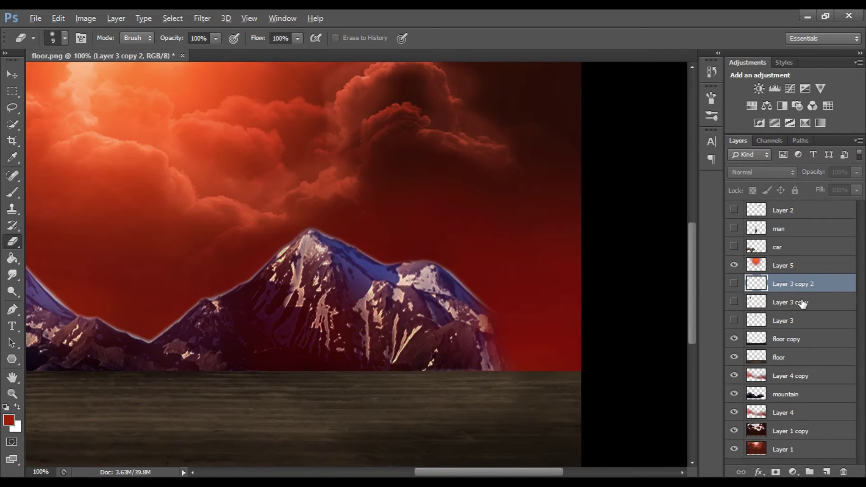
key("ctrl+alt+z")
key("ctrl+alt+z")
left_click(794, 290)
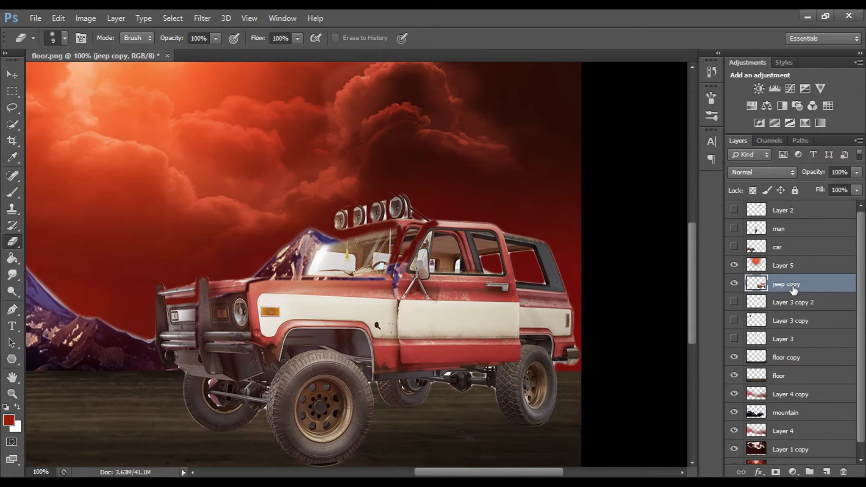
key("ctrl+alt+z")
left_click(766, 303)
key("ctrl+u")
key("Escape")
left_click(795, 284, "shift")
key("Delete")
key("ctrl+minus")
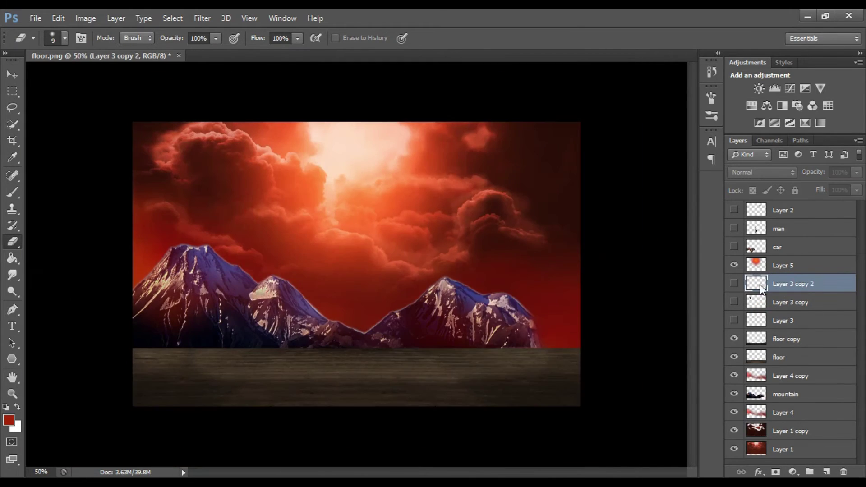
Step: Drag jeep 1.png into the floor scene as a new layer, then close it without saving
key("ctrl+o")
double_click(304, 129)
left_click_drag(252, 55, 289, 374)
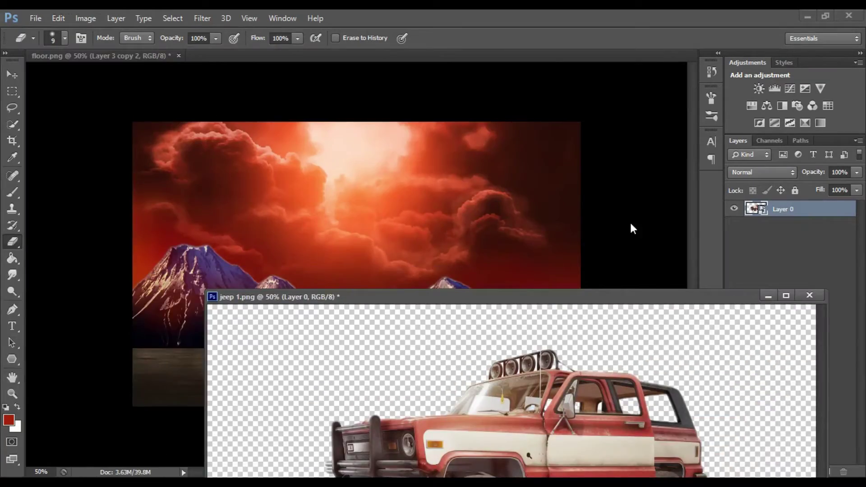
left_click_drag(762, 374, 483, 56)
key("v")
left_click_drag(193, 145, 324, 320)
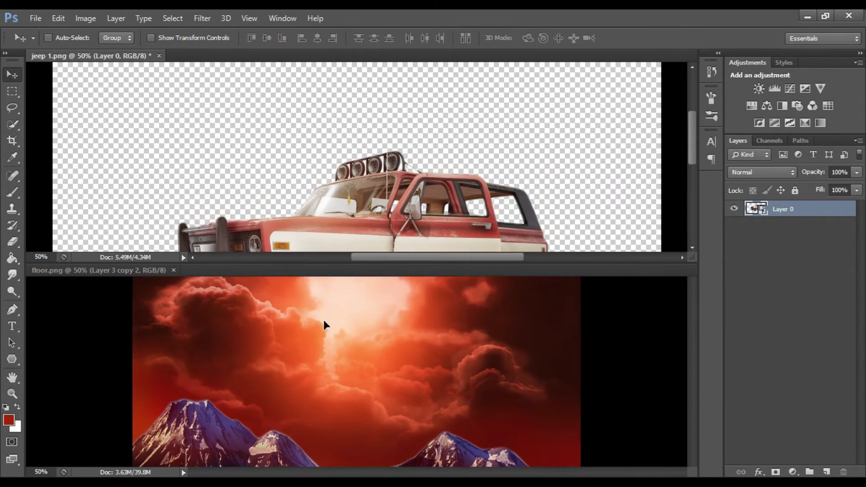
key("ctrl+w")
left_click(442, 197)
Step: Scale the new jeep down and place it on the right, checked against the car and man
left_click_drag(439, 265, 446, 295)
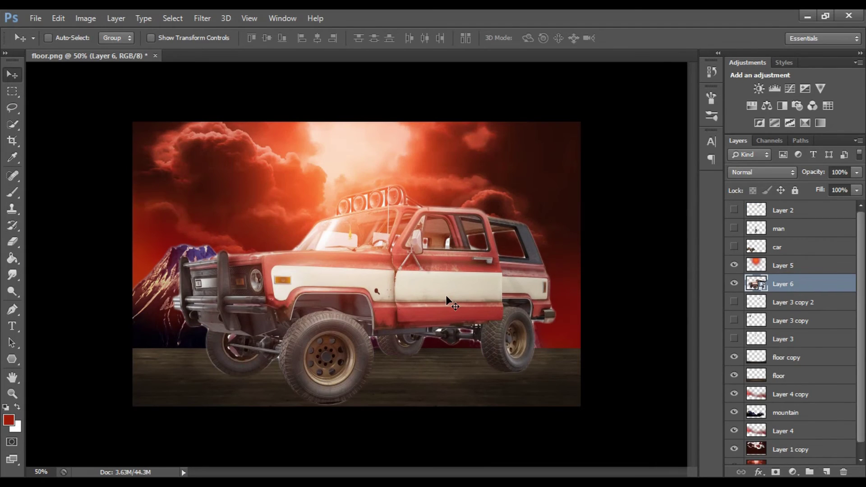
key("ctrl+t")
left_click_drag(507, 366, 406, 313)
left_click(637, 37)
left_click_drag(289, 253, 444, 338)
left_click(734, 247)
left_click_drag(502, 344, 582, 336)
left_click(735, 228)
mouse_move(519, 339)
left_mouse_down()
mouse_move(483, 339)
mouse_move(503, 323)
mouse_move(496, 311)
left_mouse_up()
key("ctrl+t")
key("Return")
Step: Hide the man and car layers and duplicate the jeep into Layer 6 copy
left_click(735, 228)
left_click(735, 247)
right_click(772, 285)
left_click(529, 226)
key("ctrl+j")
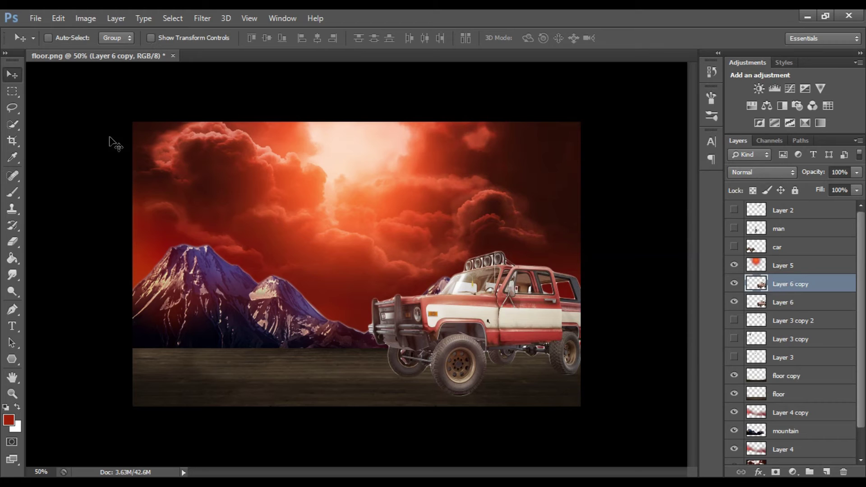
Step: Select the original jeep layer, Layer 6, and hide Layer 6 copy
left_click(773, 306)
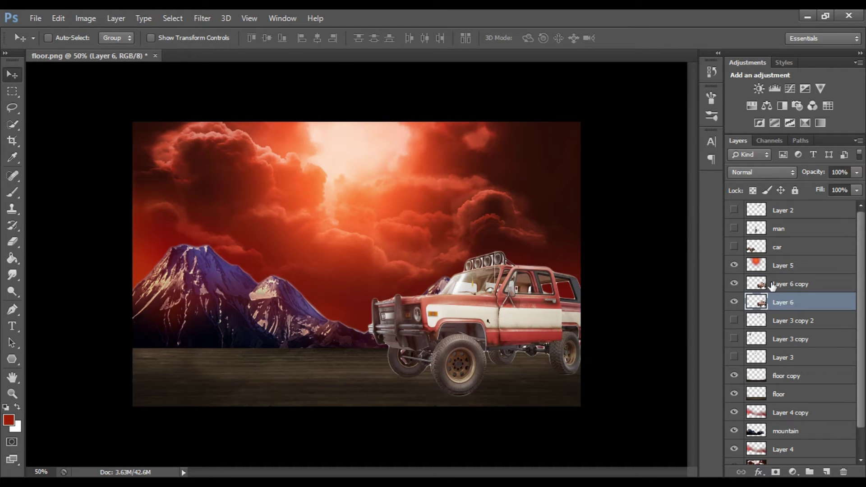
key("ctrl+u")
left_click(291, 228)
left_click(311, 110)
left_click(734, 283)
Step: Colorize Layer 6's jeep with Hue 11, Saturation 75 and raised Lightness for a light red
key("ctrl+u")
left_click_drag(172, 154, 108, 155)
left_click_drag(171, 185, 196, 186)
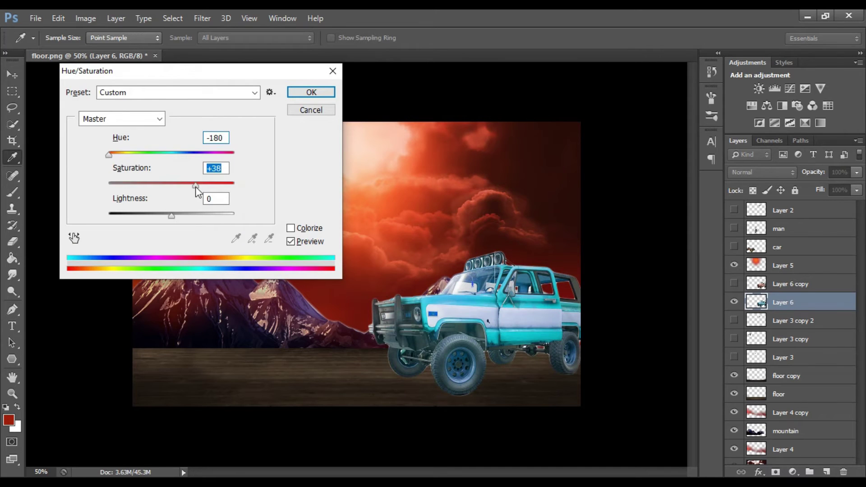
left_click(291, 228)
left_click_drag(112, 155, 113, 154)
left_click_drag(139, 184, 192, 185)
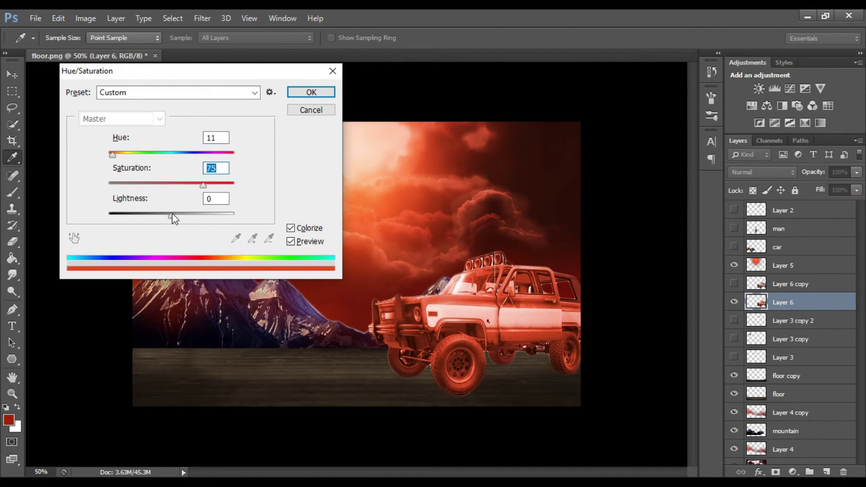
left_click_drag(173, 215, 190, 216)
Step: Apply the red tint, then show and select Layer 6 copy
left_click(311, 92)
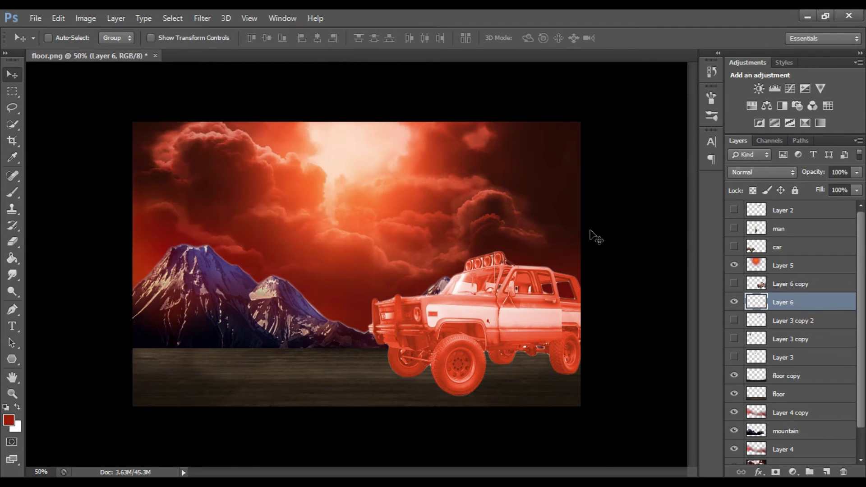
left_click(734, 284)
left_click(775, 284)
key("ctrl+u")
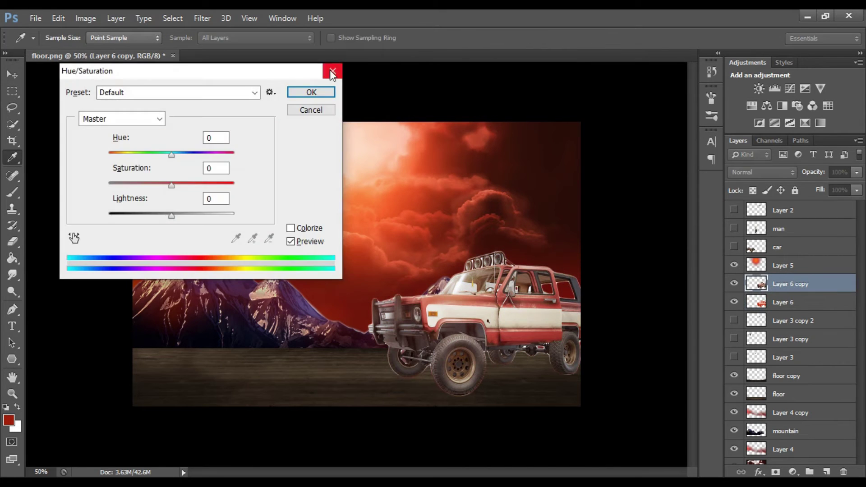
key("Escape")
Step: Try darkening the jeep copy with a Curves adjustment, then cancel it
key("ctrl+m")
left_click_drag(666, 154, 669, 158)
left_click_drag(675, 42, 657, 47)
left_click_drag(650, 164, 654, 174)
left_click_drag(681, 43, 647, 61)
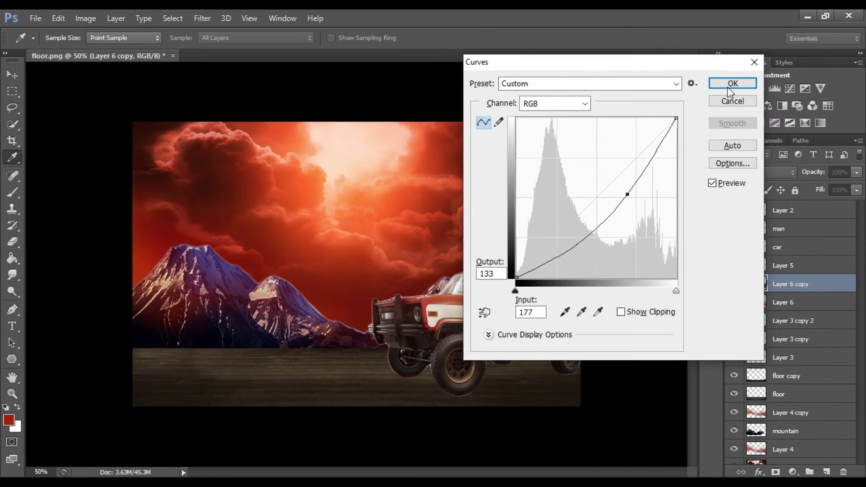
left_click(727, 98)
Step: Raise the jeep copy's contrast to +27 with Brightness/Contrast
left_click(85, 18)
left_click(233, 56)
left_click_drag(513, 143, 540, 145)
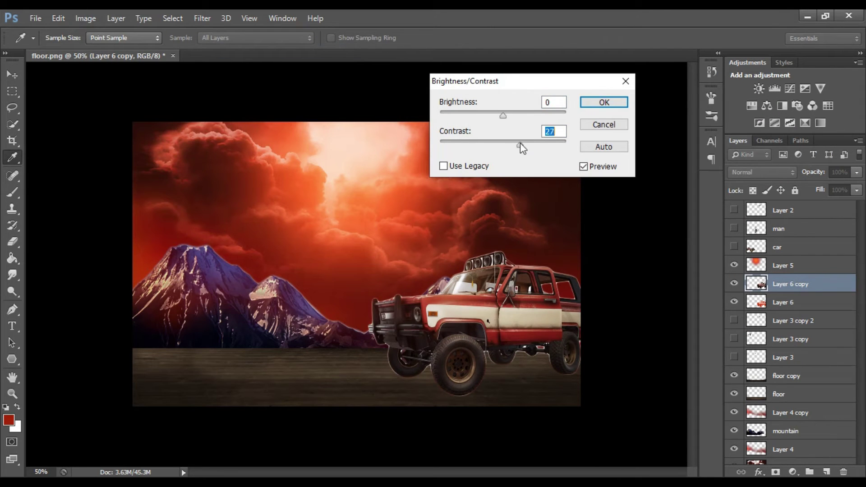
left_click(605, 103)
Step: Lower the jeep copy's Lightness to -28 in Hue/Saturation and zoom in on the jeep
left_click(85, 18)
left_click(253, 127)
left_click_drag(172, 214, 155, 221)
left_click(310, 92)
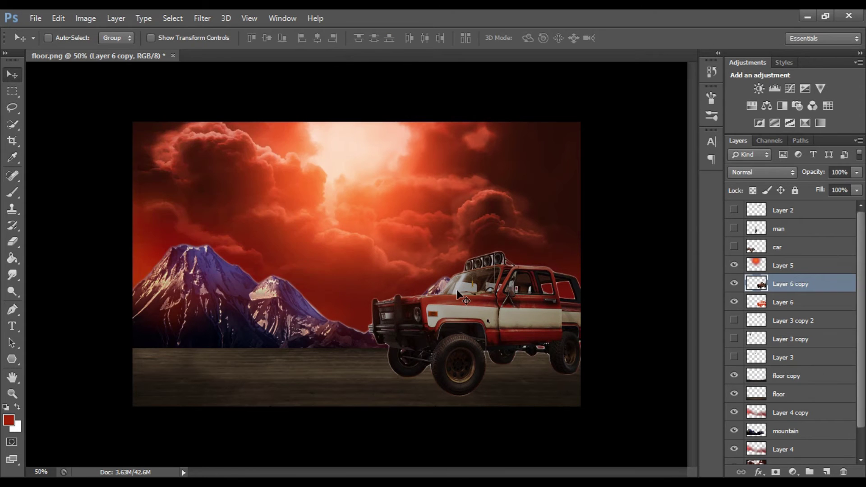
key("ctrl+plus")
key("ctrl+plus")
key("ctrl+plus")
Step: With a smaller eraser, erase the dark edge along the jeep's front bumper guard
key("e")
key("ctrl+plus")
key("bracketleft")
key("bracketleft")
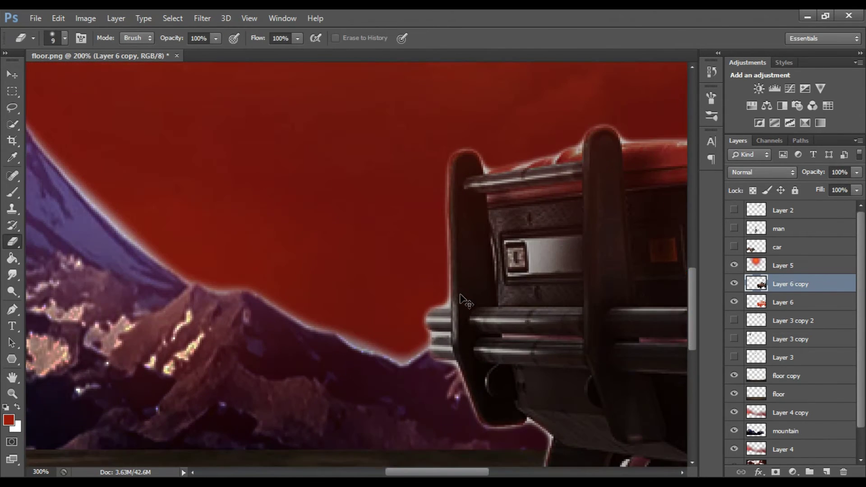
scroll(434, 190, "down", 2)
left_click_drag(453, 209, 462, 136)
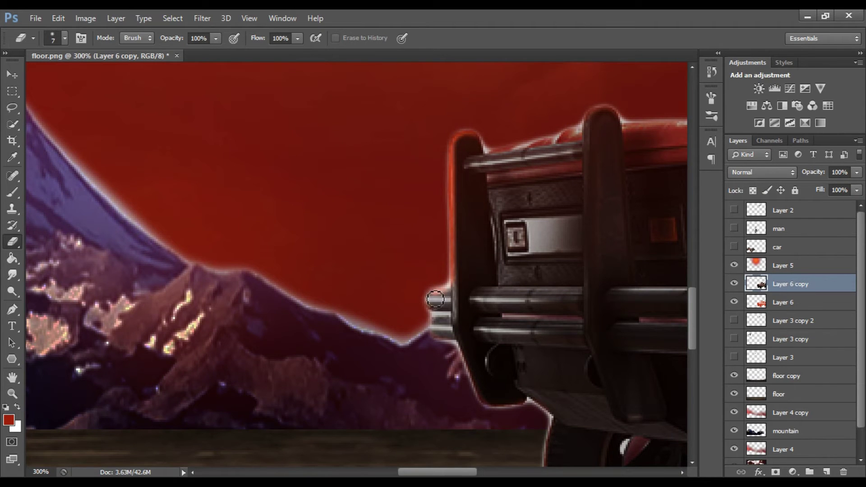
scroll(446, 264, "down", 2)
mouse_move(461, 211)
left_mouse_down()
mouse_move(472, 294)
mouse_move(523, 343)
left_mouse_up()
scroll(502, 310, "up", 2)
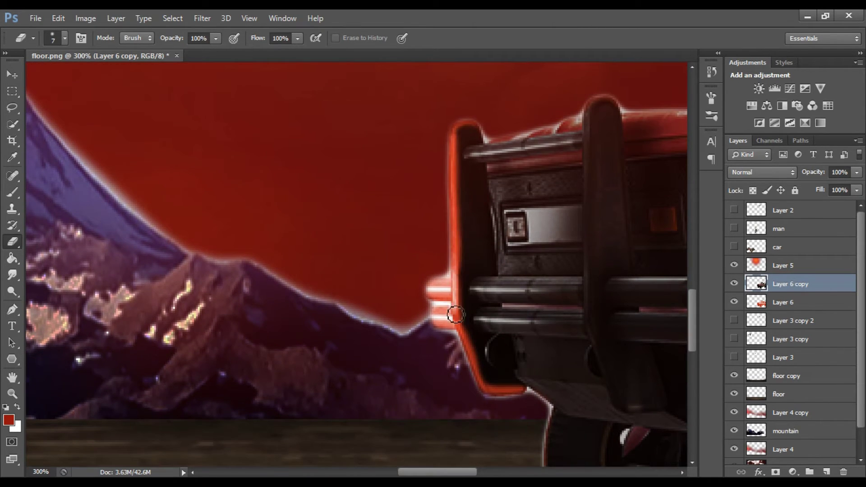
scroll(480, 230, "up", 3)
scroll(367, 284, "right", 3)
scroll(470, 283, "up", 1)
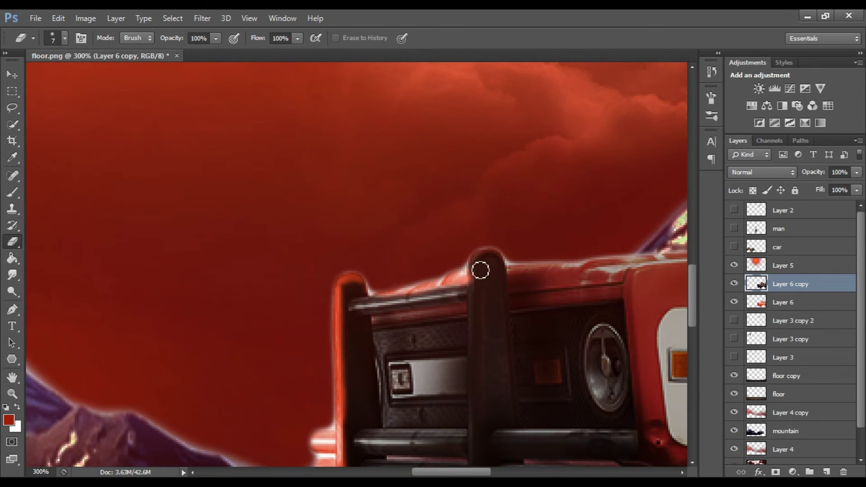
scroll(434, 410, "up", 1)
scroll(351, 313, "right", 5)
Step: Erase the dark outlines along the hood, windshield pillar and roof light rack
left_click_drag(356, 322, 627, 294)
scroll(438, 438, "up", 1)
scroll(324, 318, "right", 6)
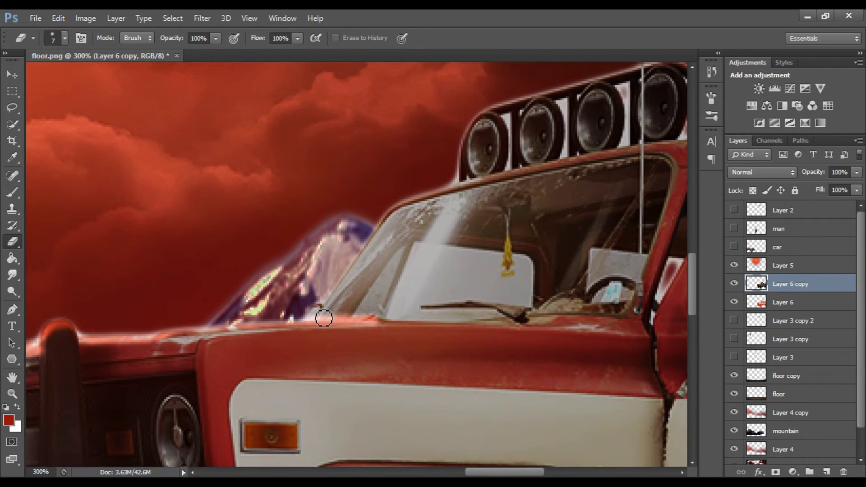
mouse_move(324, 319)
left_mouse_down()
mouse_move(442, 194)
mouse_move(562, 173)
left_mouse_up()
scroll(408, 289, "up", 1)
scroll(408, 290, "right", 2)
scroll(408, 290, "up", 3)
mouse_move(381, 264)
left_mouse_down()
mouse_move(411, 199)
mouse_move(497, 158)
mouse_move(582, 136)
left_mouse_up()
scroll(451, 181, "down", 2)
mouse_move(425, 233)
left_mouse_down()
mouse_move(464, 155)
mouse_move(515, 203)
mouse_move(581, 199)
left_mouse_up()
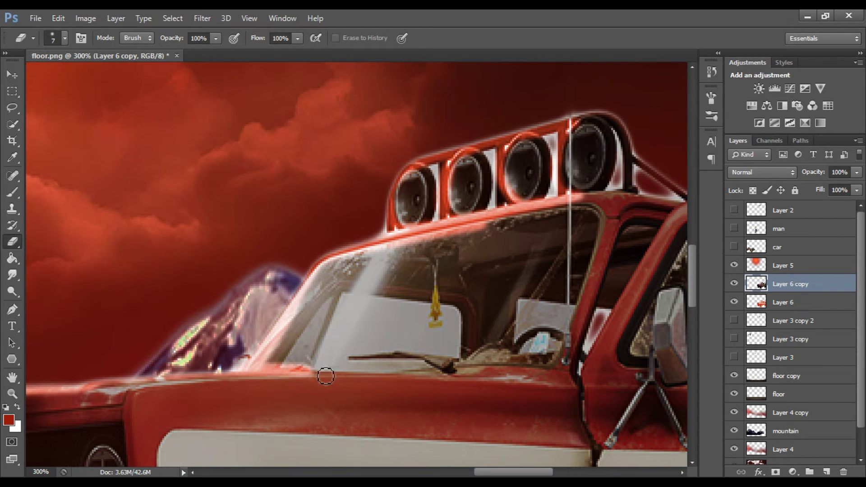
Step: Erase the glow along the windshield pillar and the roof edge to the right
scroll(325, 373, "down", 2)
scroll(425, 239, "up", 1)
scroll(425, 239, "right", 6)
left_click_drag(389, 195, 349, 335)
mouse_move(410, 203)
left_mouse_down()
mouse_move(358, 343)
mouse_move(368, 316)
left_mouse_up()
scroll(451, 178, "down", 1)
mouse_move(451, 177)
left_mouse_down()
mouse_move(385, 287)
mouse_move(361, 347)
left_mouse_up()
scroll(482, 182, "up", 1)
left_click_drag(482, 181, 674, 182)
Step: Zoom out and erase several more edge strokes on the truck
key("ctrl+minus")
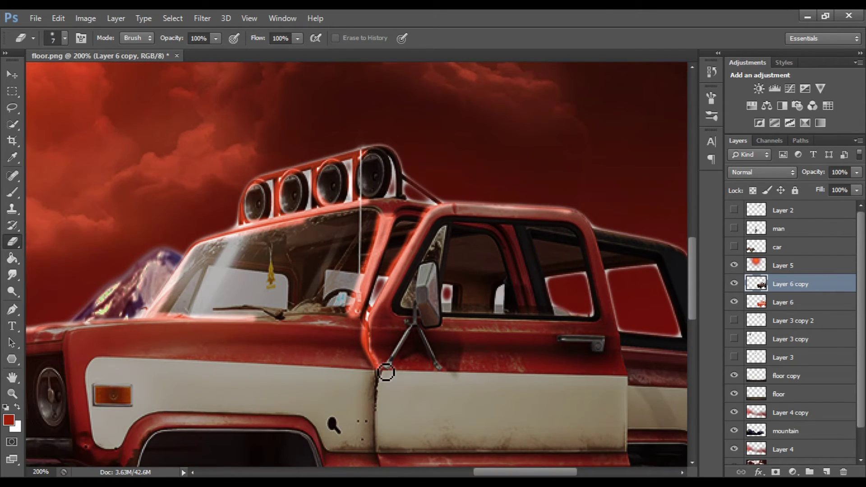
scroll(386, 373, "down", 1)
scroll(386, 373, "left", 5)
scroll(251, 360, "up", 1)
left_click_drag(244, 321, 350, 319)
left_click_drag(255, 350, 345, 354)
scroll(344, 353, "down", 2)
left_click_drag(295, 298, 330, 325)
scroll(325, 387, "down", 2)
mouse_move(316, 270)
left_mouse_down()
mouse_move(374, 357)
mouse_move(335, 306)
left_mouse_up()
scroll(568, 341, "down", 1)
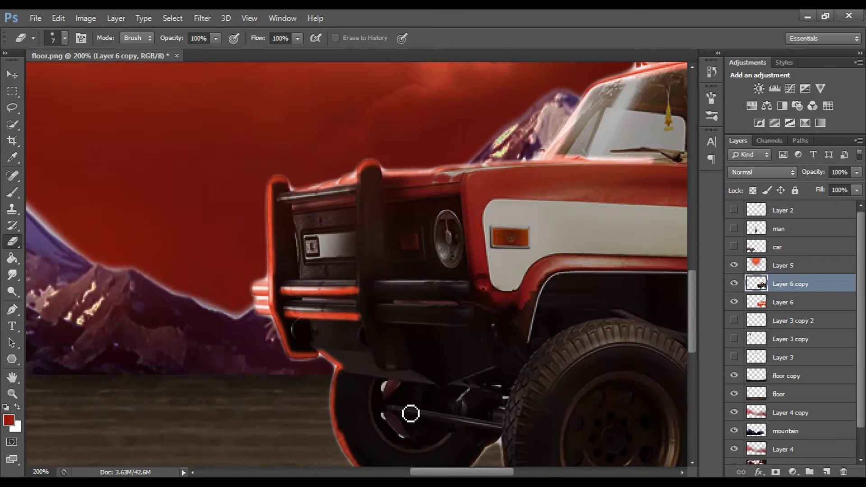
Step: Erase along the truck's rear roof edge
scroll(410, 412, "up", 2)
scroll(421, 344, "right", 4)
scroll(403, 448, "up", 2)
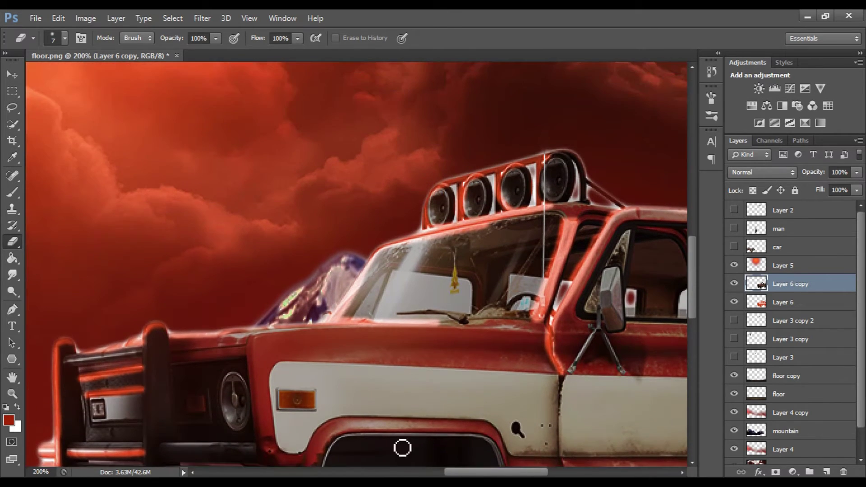
scroll(565, 287, "right", 4)
left_click_drag(612, 288, 532, 267)
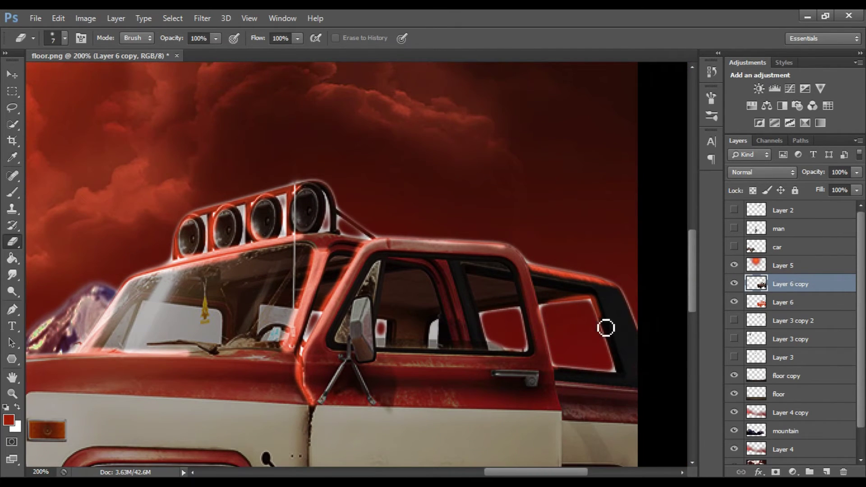
scroll(488, 313, "down", 1)
scroll(373, 299, "down", 1)
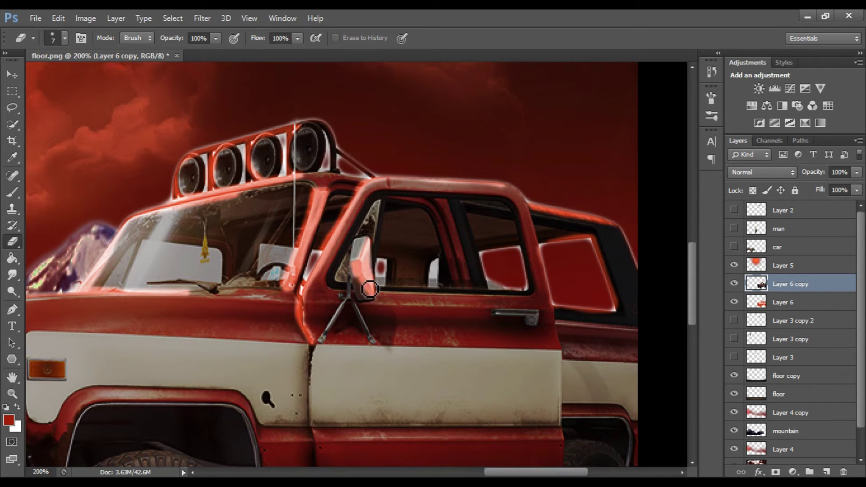
scroll(362, 291, "down", 3)
scroll(358, 406, "up", 3)
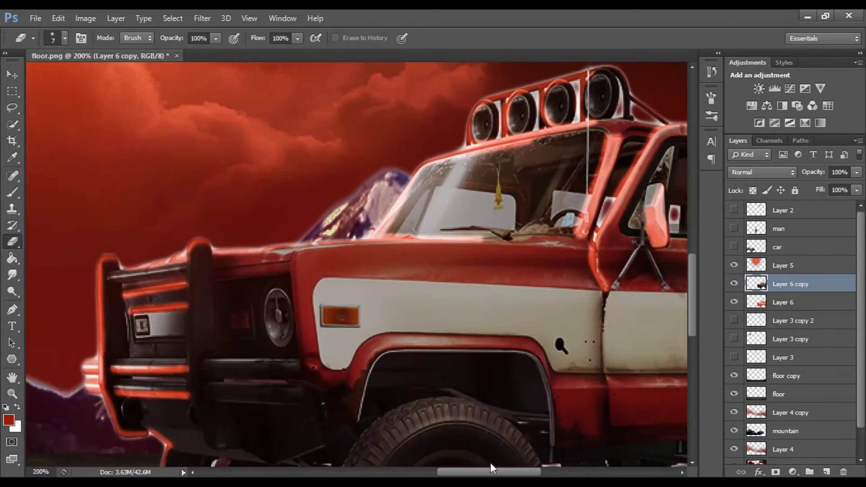
Step: At 50% eraser opacity with a smaller brush, erase the glow along the wheel's left edge
key("5")
key("bracketleft")
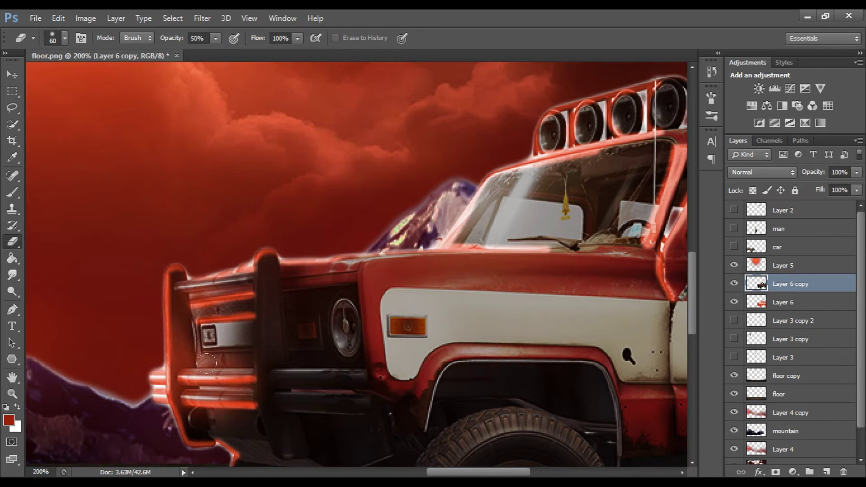
scroll(203, 300, "down", 3)
mouse_move(203, 300)
left_mouse_down()
mouse_move(216, 310)
mouse_move(205, 348)
mouse_move(300, 398)
left_mouse_up()
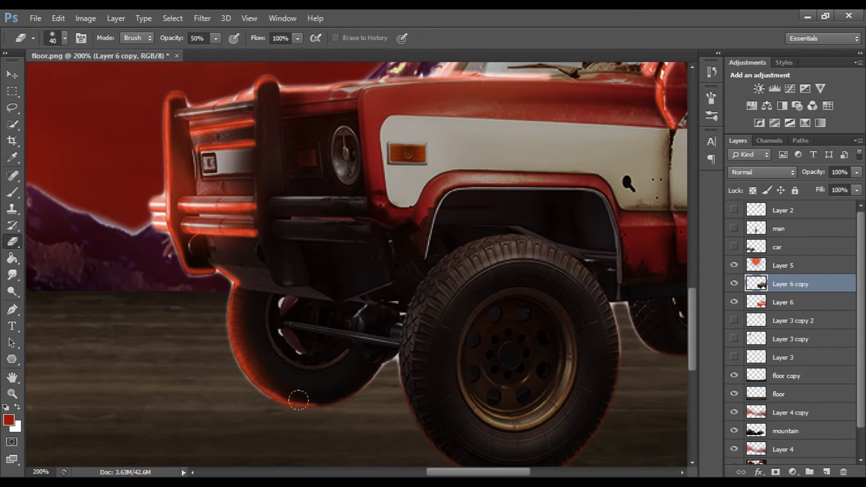
key("bracketleft")
scroll(206, 280, "up", 1)
scroll(206, 280, "down", 2)
scroll(493, 392, "down", 2)
scroll(279, 283, "up", 2)
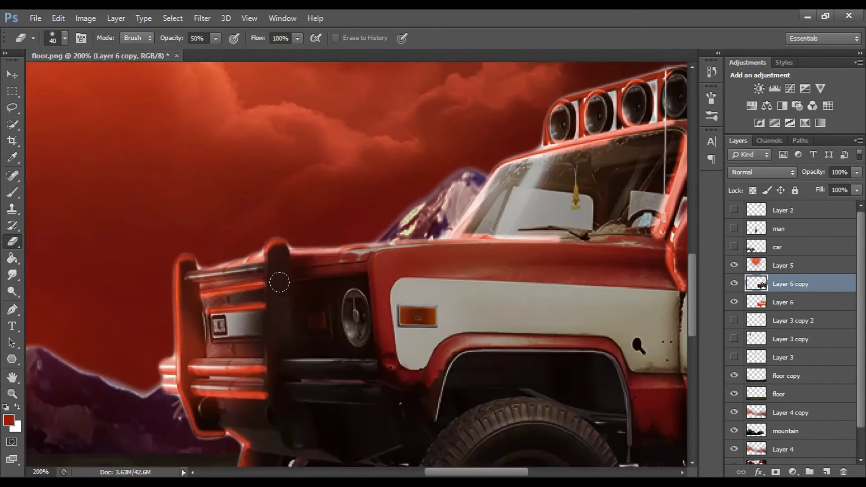
scroll(431, 274, "up", 2)
Step: Erase glow across the windshield and hood, lightly at 23% opacity over the hood
mouse_move(431, 274)
left_mouse_down()
mouse_move(537, 226)
mouse_move(383, 311)
mouse_move(378, 277)
left_mouse_up()
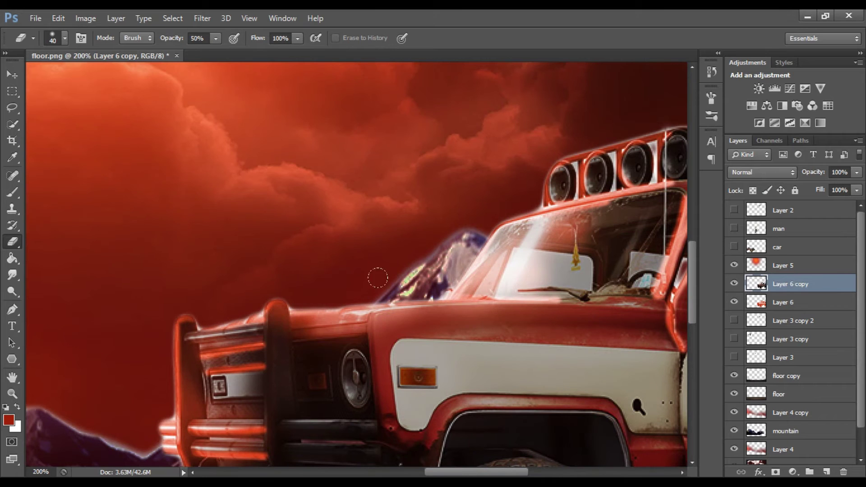
scroll(377, 276, "up", 2)
scroll(458, 453, "right", 5)
scroll(458, 453, "up", 1)
scroll(316, 316, "down", 1)
mouse_move(315, 316)
left_mouse_down()
mouse_move(429, 253)
mouse_move(280, 307)
left_mouse_up()
scroll(281, 306, "up", 1)
scroll(282, 298, "down", 1)
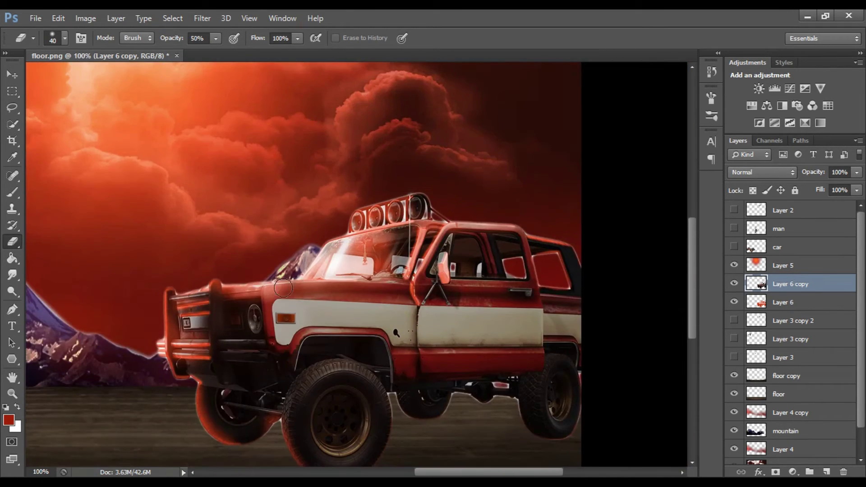
left_click_drag(203, 53, 198, 54)
left_click_drag(278, 289, 416, 289)
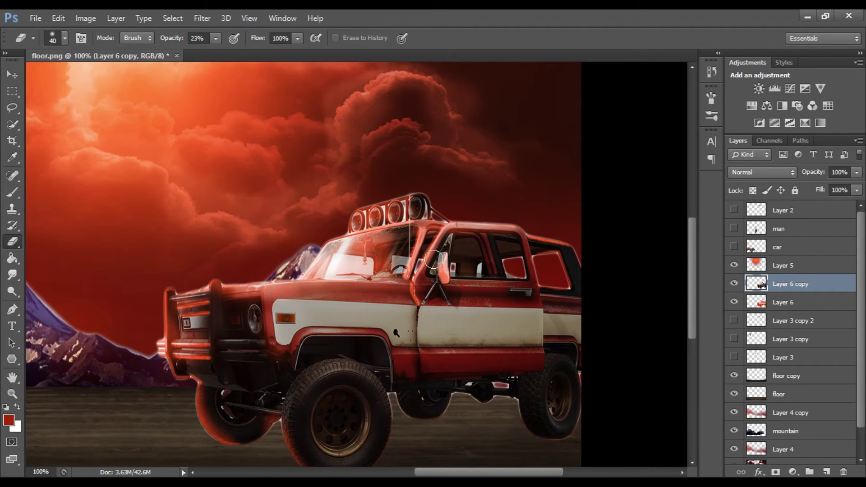
scroll(372, 363, "down", 2)
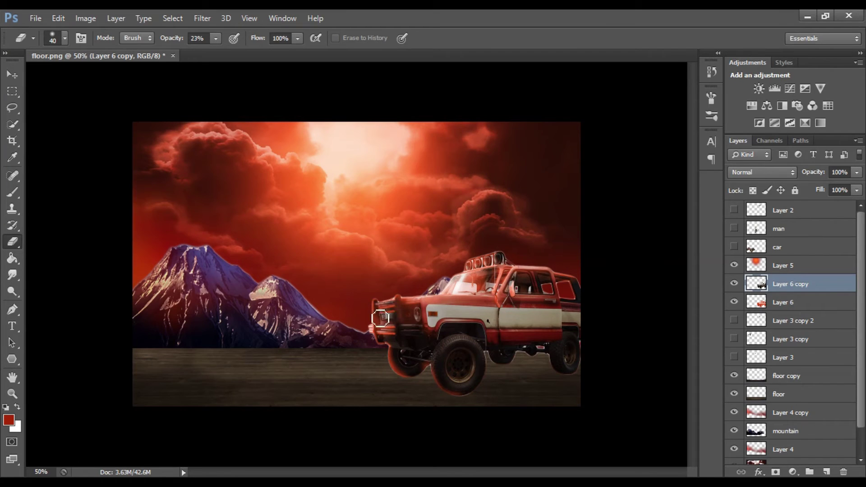
Step: Lower the truck glow layer's opacity to about 86% and undo the extra duplicates
left_click(857, 173)
left_click_drag(858, 186, 851, 186)
key("ctrl+j")
key("ctrl+j")
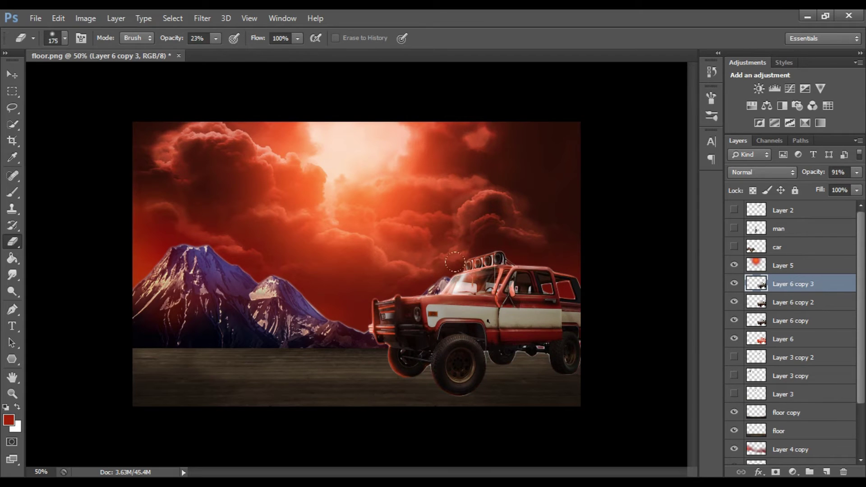
key("ctrl+alt+z")
key("ctrl+alt+z")
key("ctrl+alt+z")
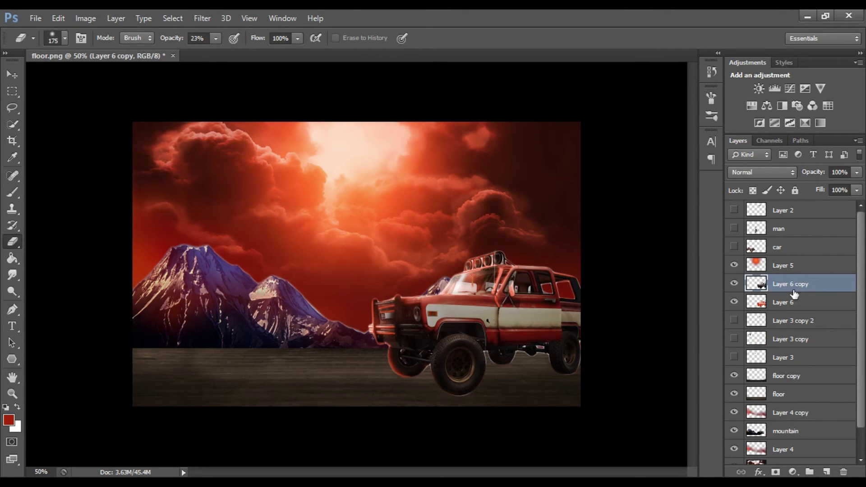
Step: Show the buggy and make a hidden truck glow copy with adjusted saturation
left_click(735, 247)
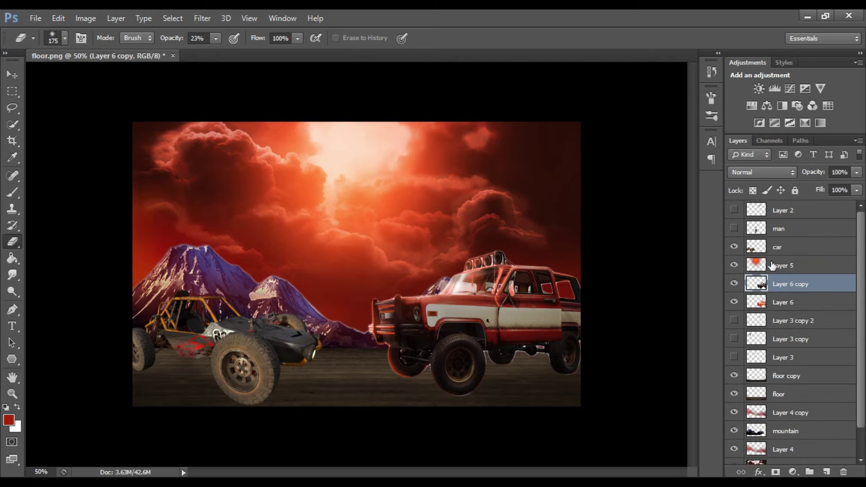
key("ctrl+j")
left_click(734, 285)
key("ctrl+u")
left_click_drag(172, 181, 185, 182)
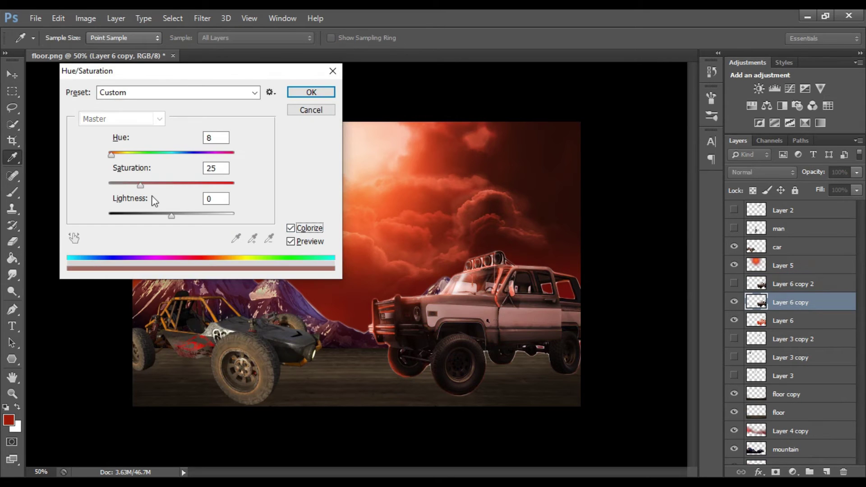
left_click(309, 91)
left_click(792, 289)
left_click(767, 303)
left_click(735, 302)
left_click(735, 303)
Step: Duplicate the buggy layer and colorize the original buggy red with higher saturation
left_click(777, 247)
key("ctrl+j")
left_click(735, 247)
left_click(777, 265)
key("ctrl+u")
left_click(292, 229)
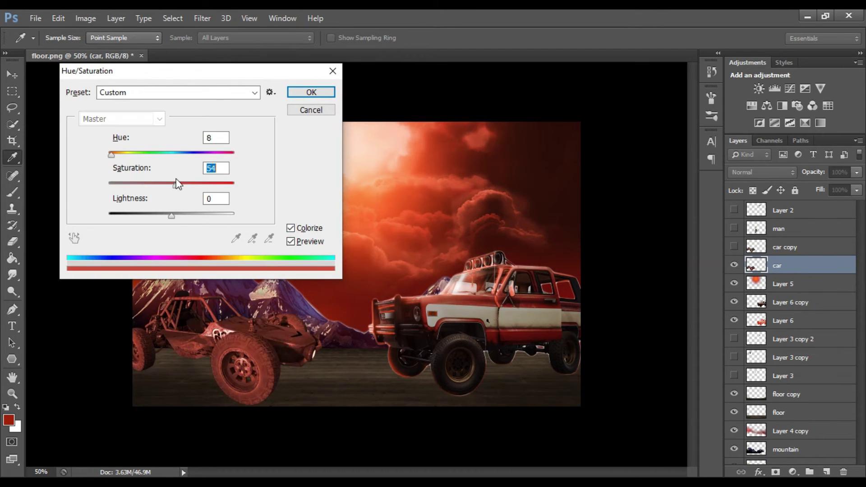
left_click_drag(195, 215, 212, 216)
left_click(312, 92)
Step: Show the buggy copy in original colours and darken it slightly with Curves
key("e")
left_click(734, 246)
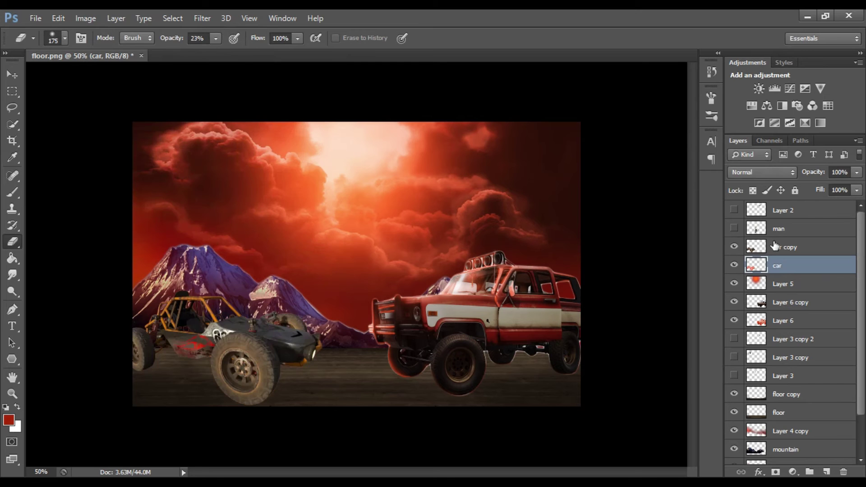
left_click(785, 247)
key("ctrl+m")
left_click_drag(633, 162, 633, 170)
key("Return")
Step: Apply a Brightness/Contrast adjustment to the car copy layer
left_click(85, 18)
mouse_move(104, 50)
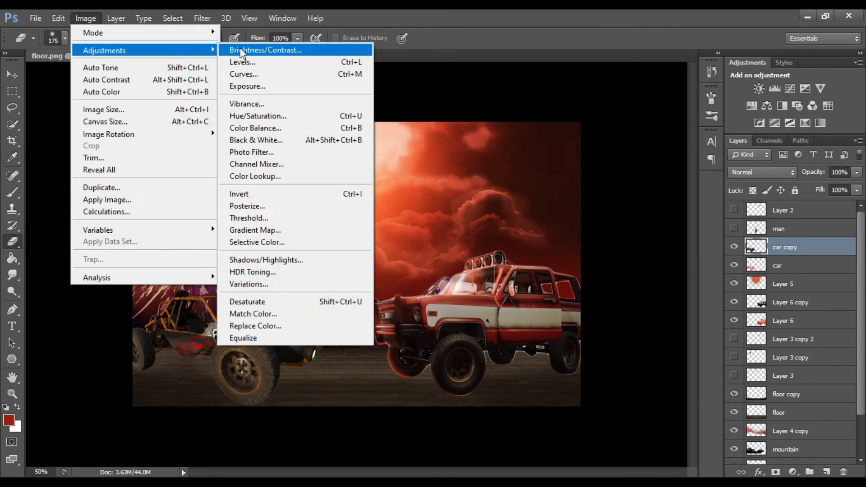
left_click(275, 42)
left_click(594, 103)
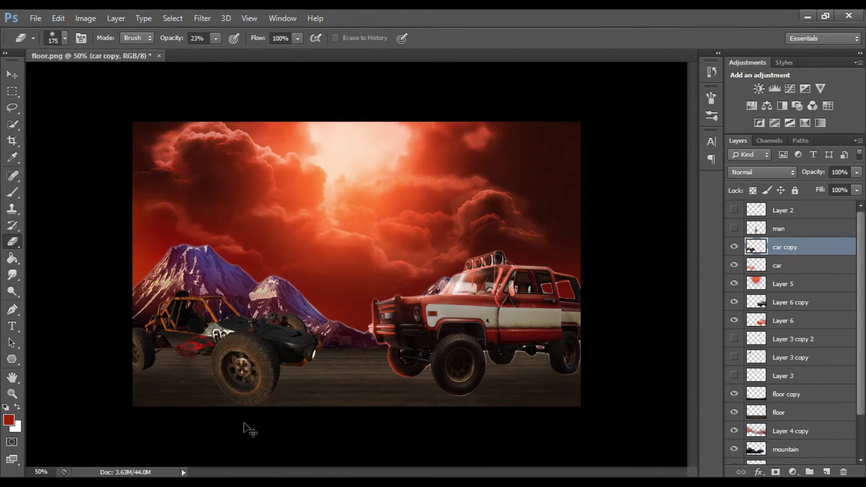
scroll(404, 340, "up", 1)
scroll(404, 340, "up", 1)
scroll(232, 276, "up", 2)
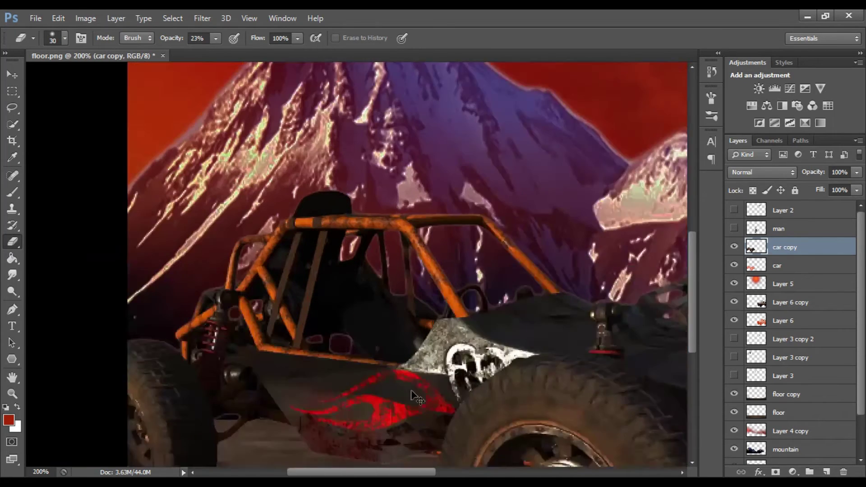
Step: With a size-6 eraser, reveal the red tint along the roll cage's top and right bars
key("bracketleft")
key("bracketleft")
key("bracketleft")
mouse_move(429, 198)
left_mouse_down()
mouse_move(480, 199)
mouse_move(441, 224)
mouse_move(514, 342)
left_mouse_up()
scroll(501, 307, "down", 1)
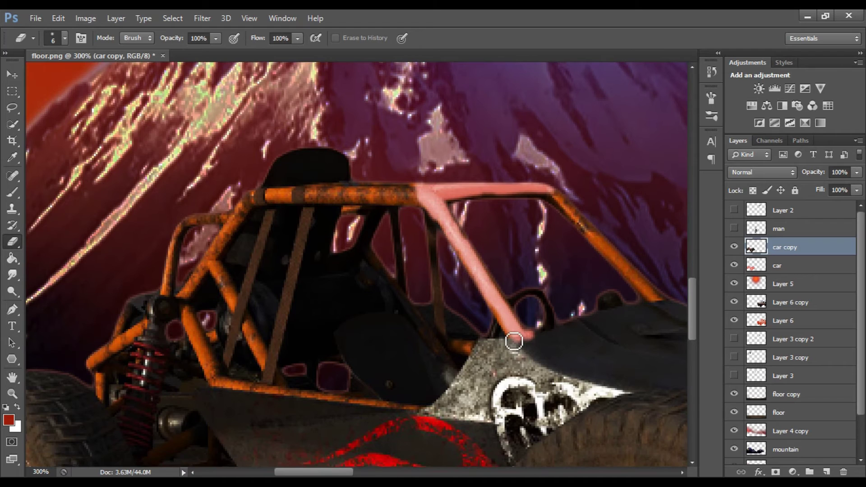
scroll(514, 341, "right", 5)
mouse_move(193, 193)
left_mouse_down()
mouse_move(299, 199)
mouse_move(399, 302)
left_mouse_up()
Step: Erase along the front tyre's edge and suspension arm so the red tint shows through
scroll(403, 307, "down", 1)
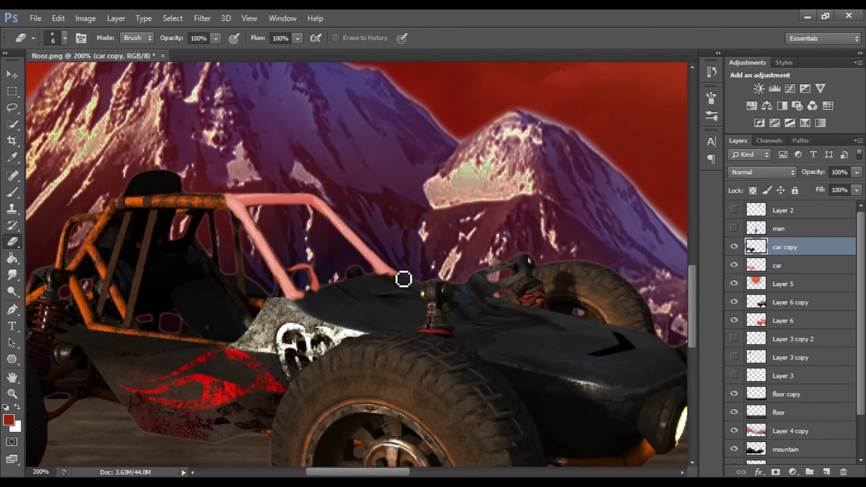
scroll(440, 294, "right", 4)
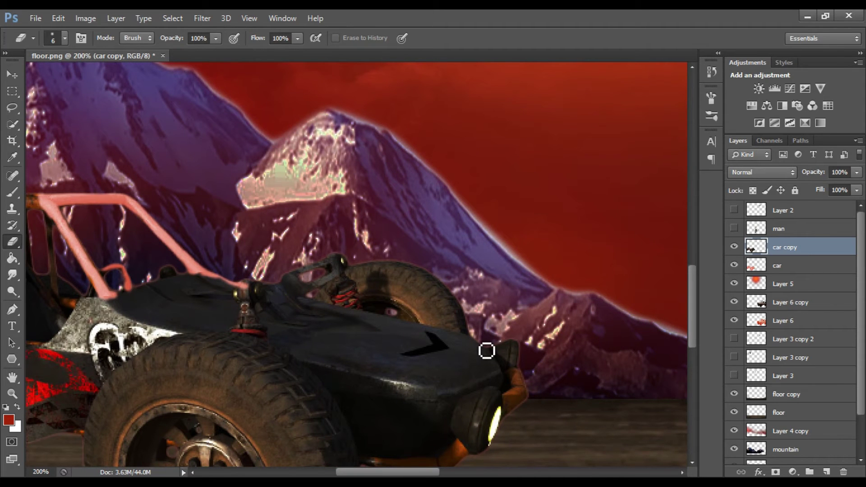
scroll(420, 279, "up", 2)
mouse_move(345, 270)
left_mouse_down()
mouse_move(459, 269)
mouse_move(532, 306)
mouse_move(582, 412)
left_mouse_up()
mouse_move(221, 293)
left_mouse_down()
mouse_move(329, 257)
mouse_move(333, 274)
mouse_move(284, 294)
mouse_move(510, 344)
mouse_move(517, 387)
mouse_move(564, 370)
left_mouse_up()
scroll(333, 275, "down", 1)
scroll(516, 387, "down", 1)
scroll(544, 399, "down", 2)
scroll(158, 262, "up", 1)
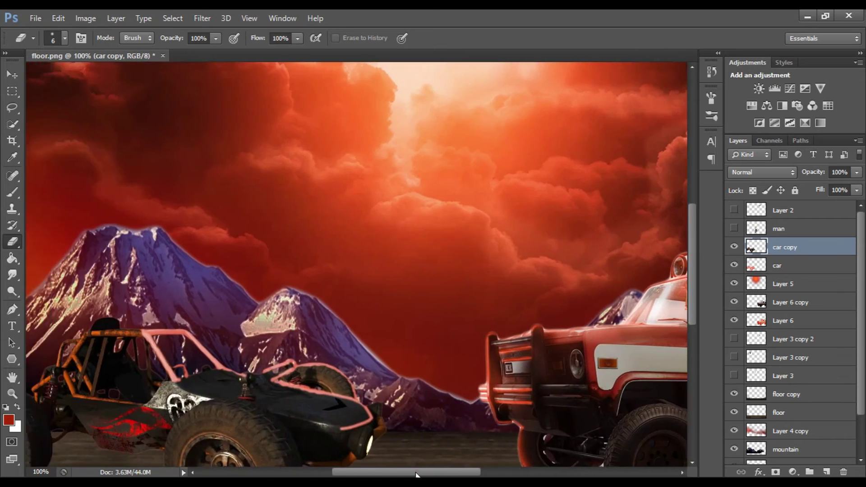
scroll(395, 295, "up", 1)
scroll(336, 310, "down", 2)
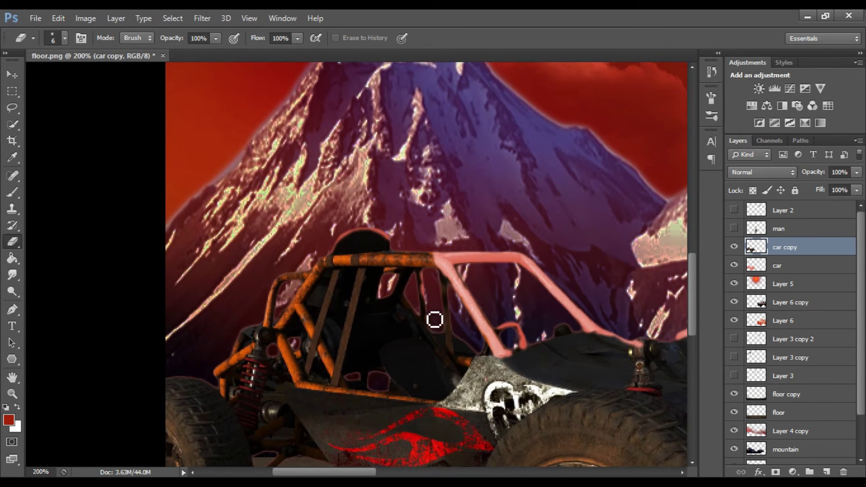
scroll(452, 341, "down", 2)
scroll(531, 296, "down", 1)
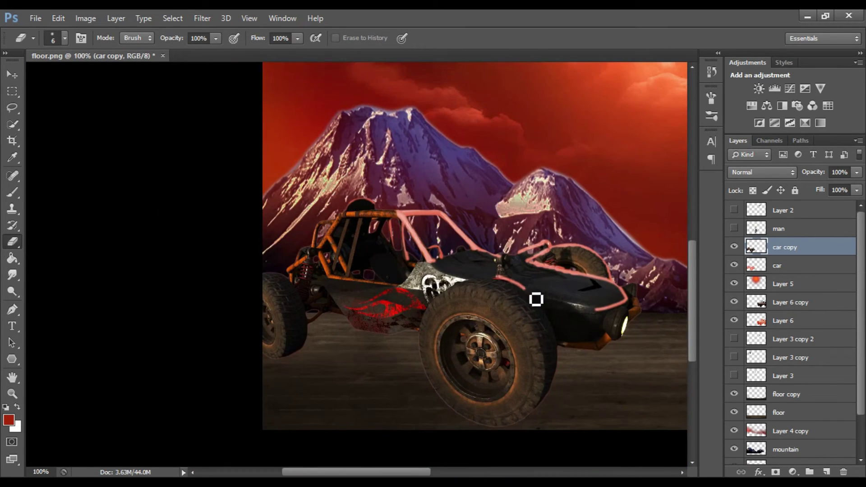
Step: Erase the hood, roll cage and seat at 46% opacity, then the whole buggy at 11%
left_click_drag(177, 42, 153, 42)
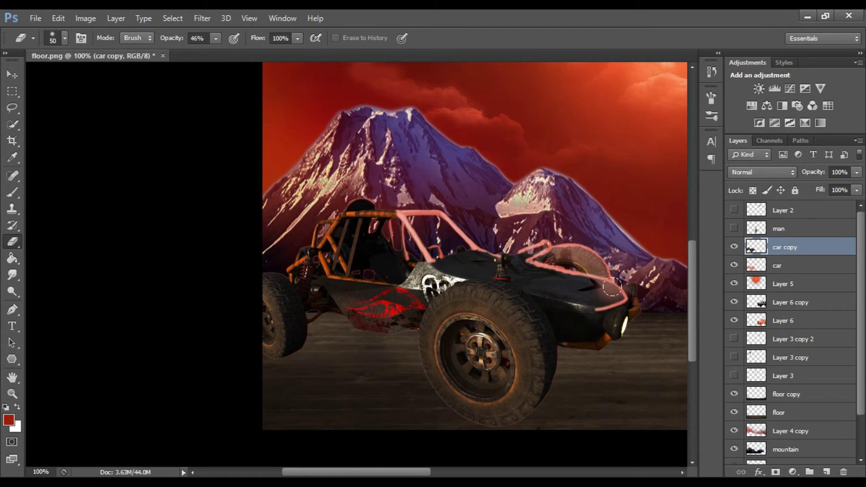
left_click_drag(613, 287, 481, 242)
mouse_move(377, 207)
left_mouse_down()
mouse_move(293, 267)
mouse_move(451, 248)
left_mouse_up()
left_click_drag(216, 38, 192, 47)
key("bracketright")
key("bracketright")
mouse_move(552, 292)
left_mouse_down()
mouse_move(384, 273)
mouse_move(479, 280)
mouse_move(420, 311)
mouse_move(298, 296)
left_mouse_up()
key("ctrl+minus")
key("ctrl+minus")
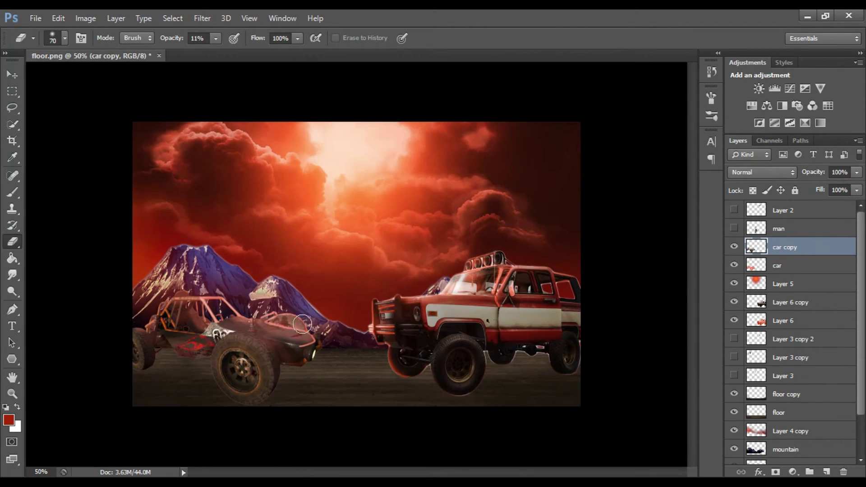
Step: Try duplicating the buggy layer, then undo the extra copies
key("ctrl+j")
key("ctrl+j")
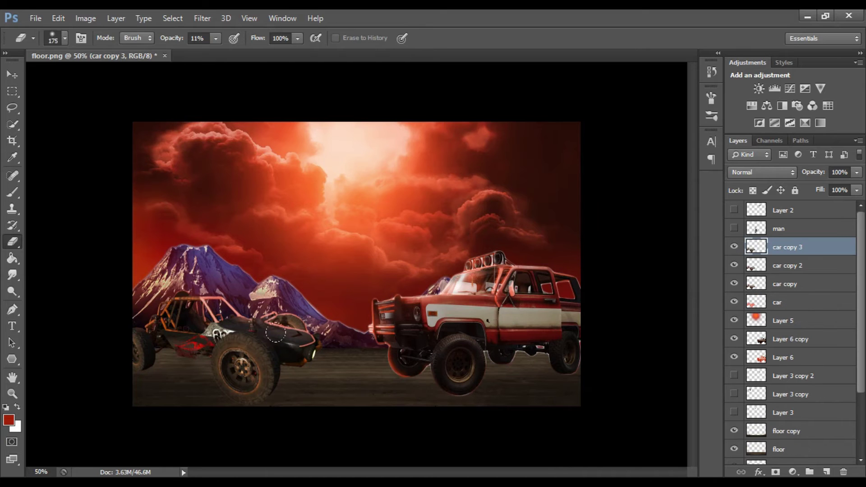
key("ctrl+z")
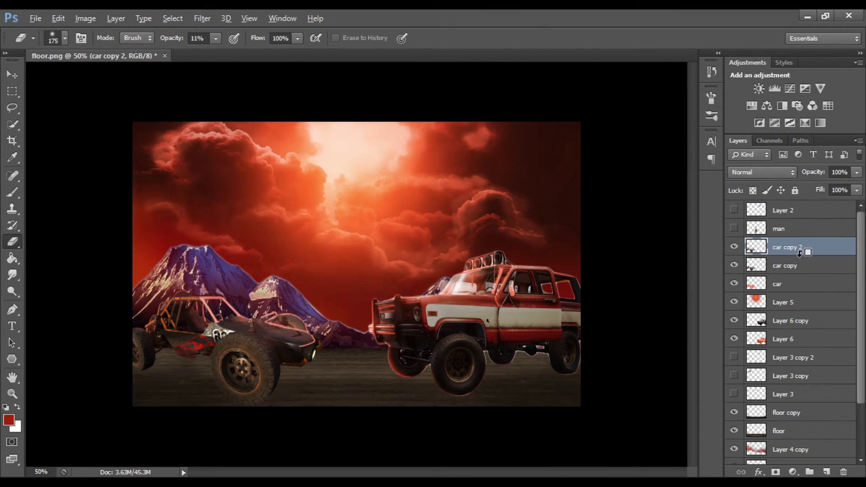
key("ctrl+z")
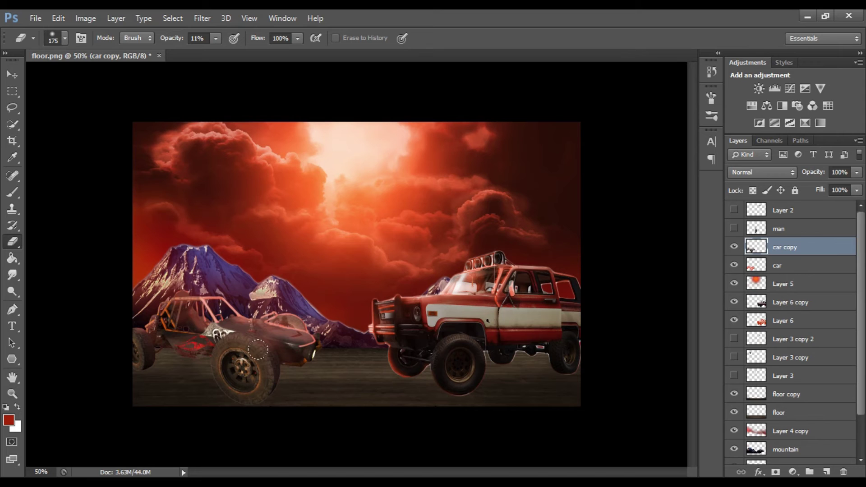
key("ctrl+j")
key("ctrl+z")
Step: Merge car copy down into the car layer and hide the vehicle layers
right_click(812, 247)
left_click(596, 352)
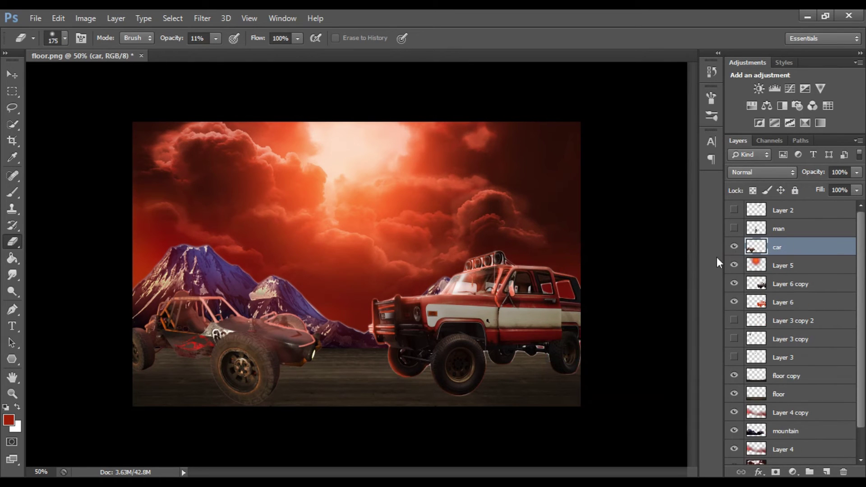
left_click_drag(735, 248, 734, 303)
scroll(785, 362, "down", 2)
Step: Duplicate the mountain layer and colorize the original a strong, bright red with Hue/Saturation
left_click(784, 403)
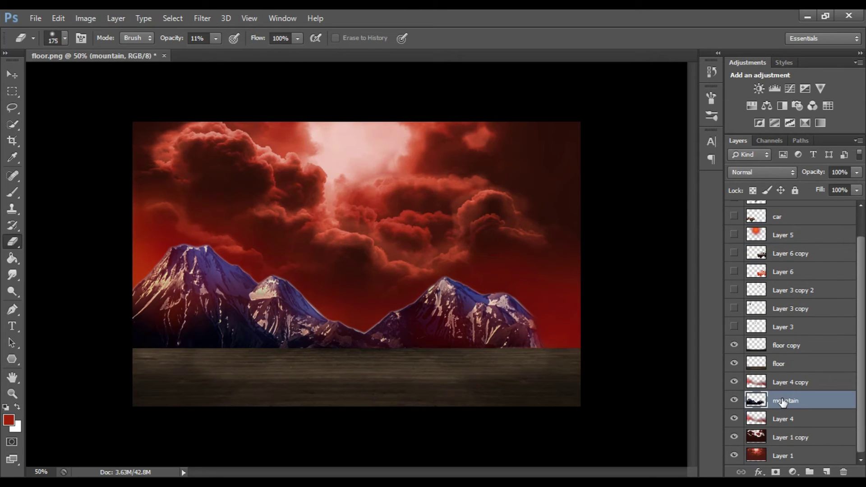
key("ctrl+j")
left_click(786, 400)
left_click(734, 382)
key("ctrl+u")
left_click(291, 228)
mouse_move(141, 186)
left_mouse_down()
mouse_move(222, 198)
mouse_move(185, 216)
left_mouse_up()
left_click(311, 92)
left_click(735, 383)
Step: Erase the mountain copy's ridges at 73%, then 32% opacity, to reveal the red mountains
key("e")
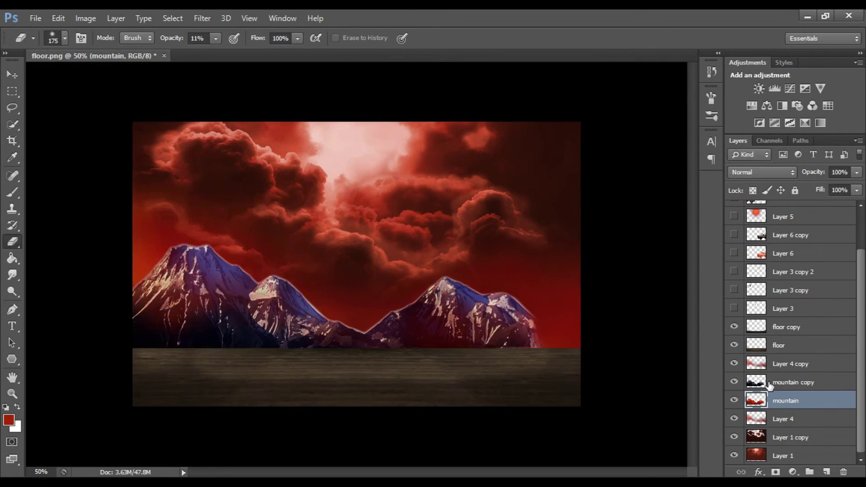
left_click(794, 382)
left_click(216, 38)
left_click_drag(237, 54, 257, 53)
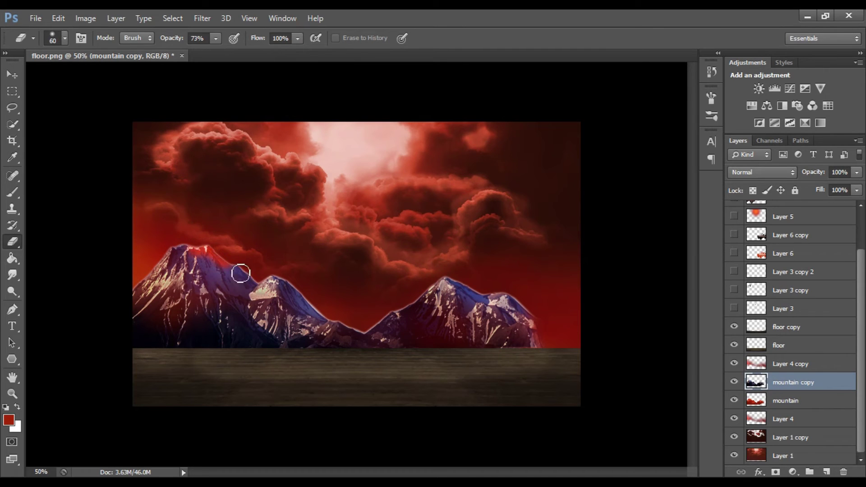
left_click_drag(210, 251, 441, 289)
left_click(216, 38)
left_click_drag(219, 55, 187, 54)
left_click_drag(212, 289, 512, 318)
key("bracketright")
key("bracketright")
key("bracketright")
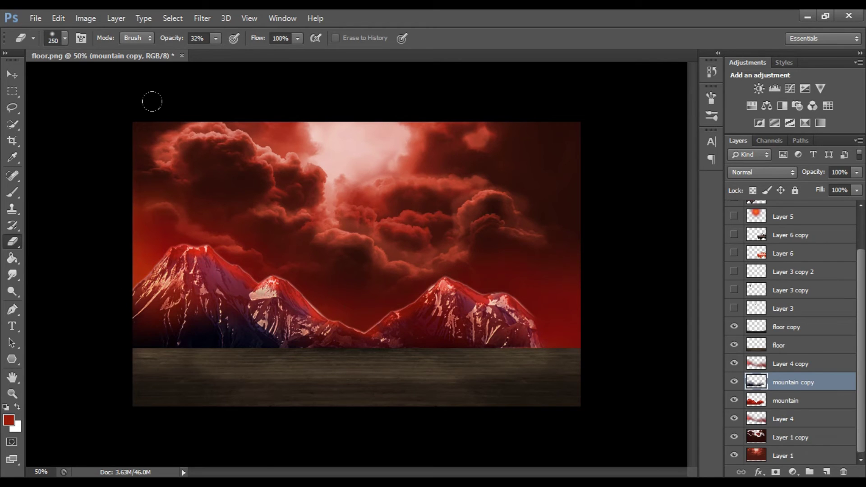
Step: Turn Layer 3 through Layer 5 and the buggy's car layer back on
key("v")
left_click_drag(735, 308, 735, 217)
scroll(740, 322, "up", 3)
left_click(734, 247)
Step: Hide both parachute layers and merge floor copy down into the floor layer
left_click(735, 340)
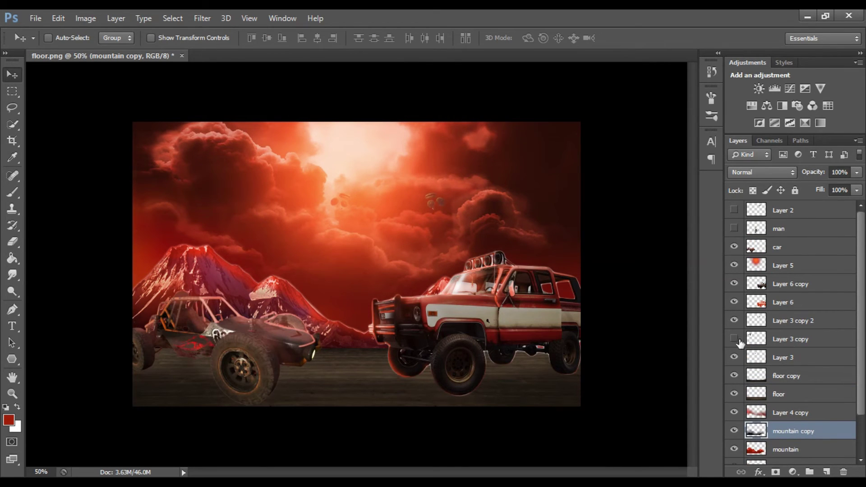
left_click(735, 358)
right_click(763, 376)
left_click(582, 357)
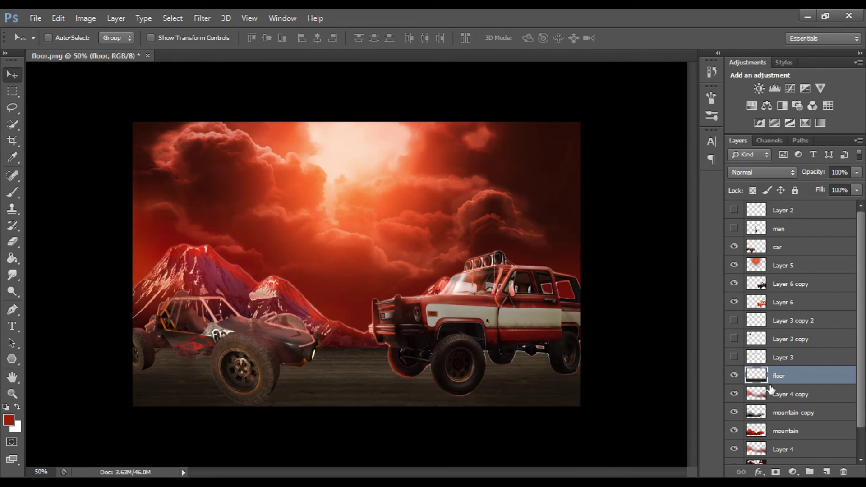
key("ctrl+z")
Step: Lift the Red channel curve in Curves to give the floor a red cast
key("ctrl+m")
mouse_move(649, 145)
left_mouse_down()
mouse_move(649, 155)
mouse_move(633, 157)
mouse_move(582, 153)
left_mouse_up()
left_click(555, 103)
left_click(537, 123)
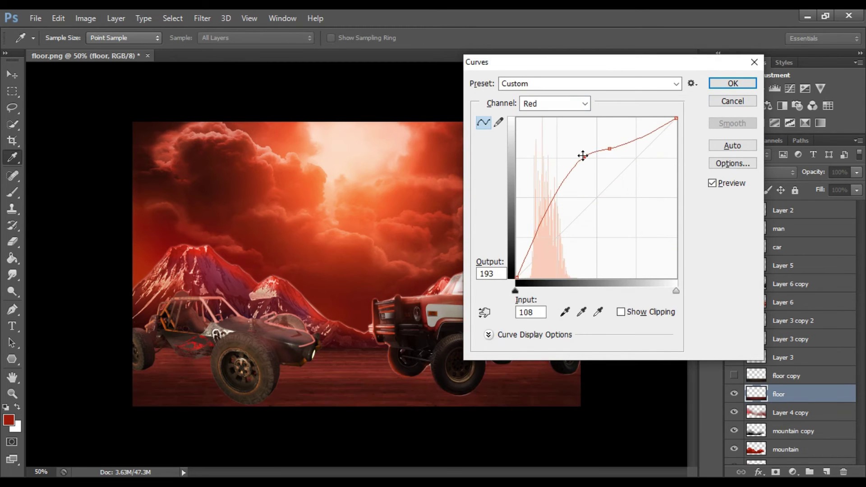
key("Return")
Step: Darken the floor copy with Brightness -45 and Contrast 25
left_click(734, 376)
left_click(786, 376)
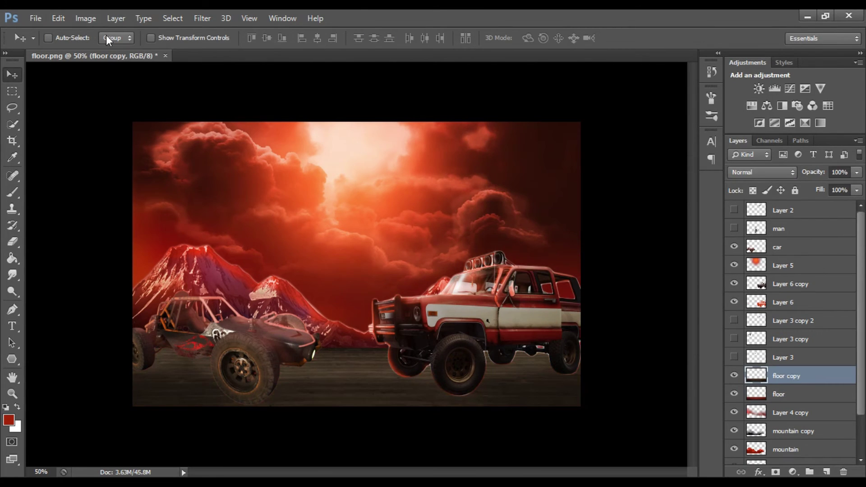
left_click(86, 18)
left_click(246, 44)
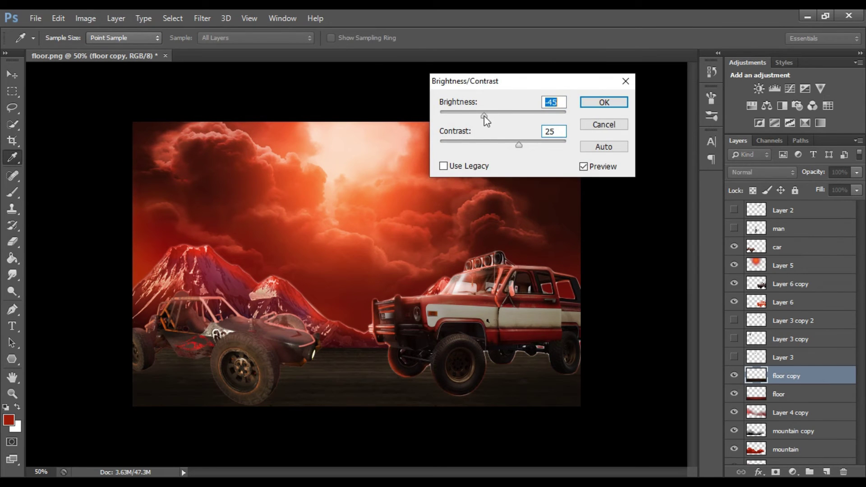
key("Return")
key("v")
Step: Erase the floor copy at 12% beneath the vehicles to reveal the red floor
key("e")
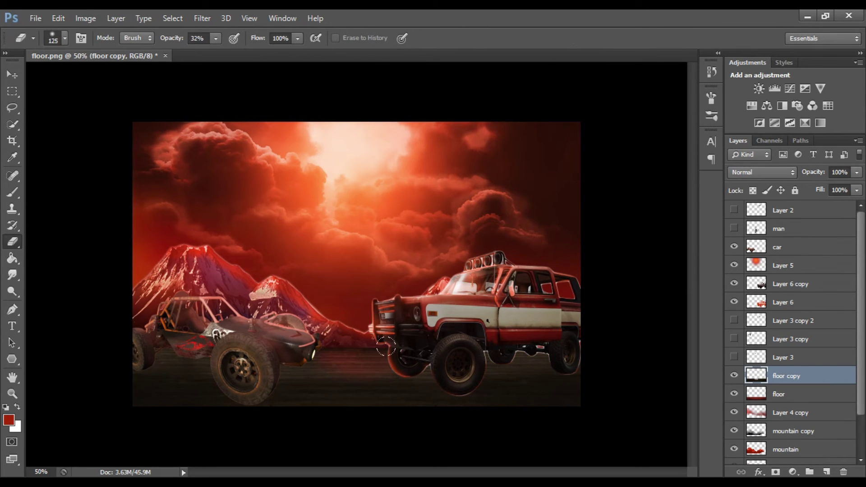
left_click_drag(216, 38, 233, 51)
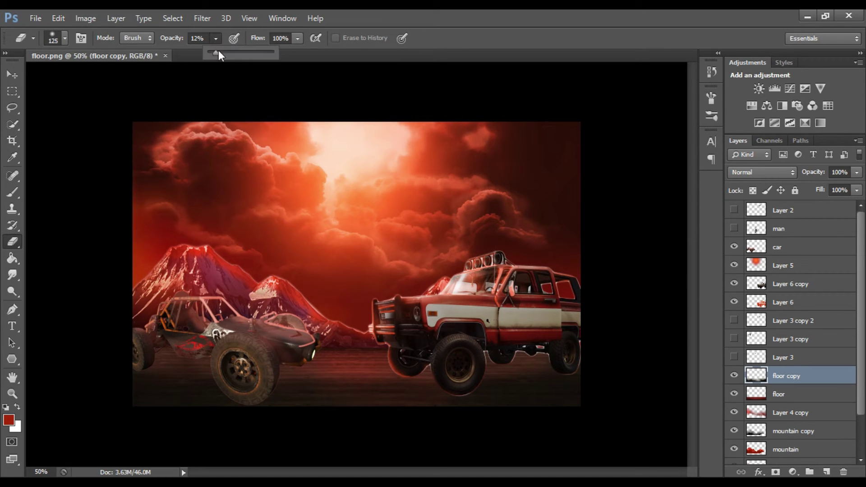
left_click_drag(306, 351, 356, 380)
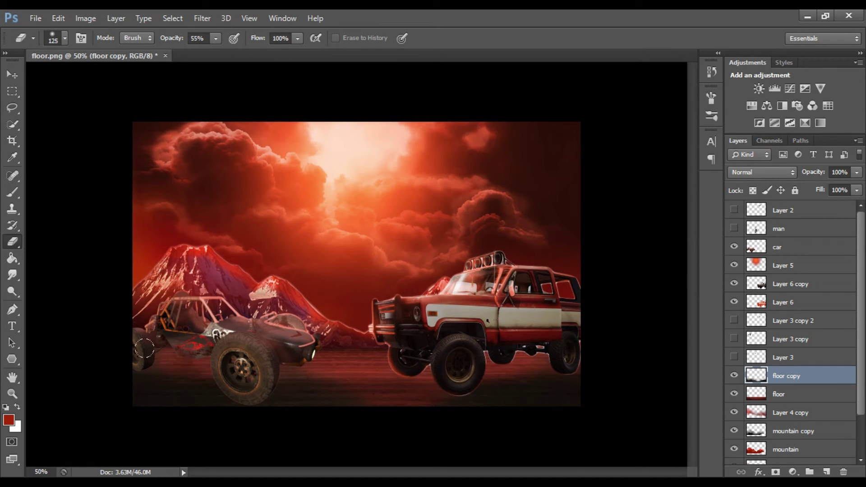
left_click_drag(216, 38, 251, 51)
key("bracketleft")
key("bracketleft")
key("bracketleft")
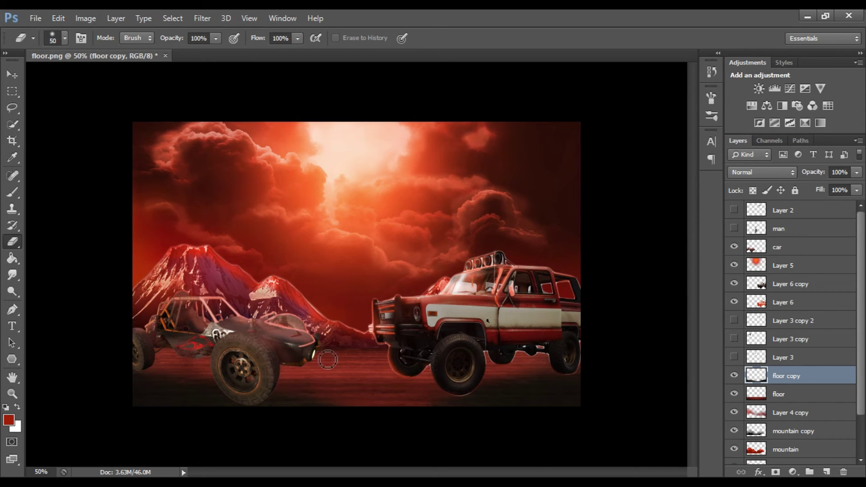
Step: Duplicate the man layer, hide the copy and reselect the original man layer
key("v")
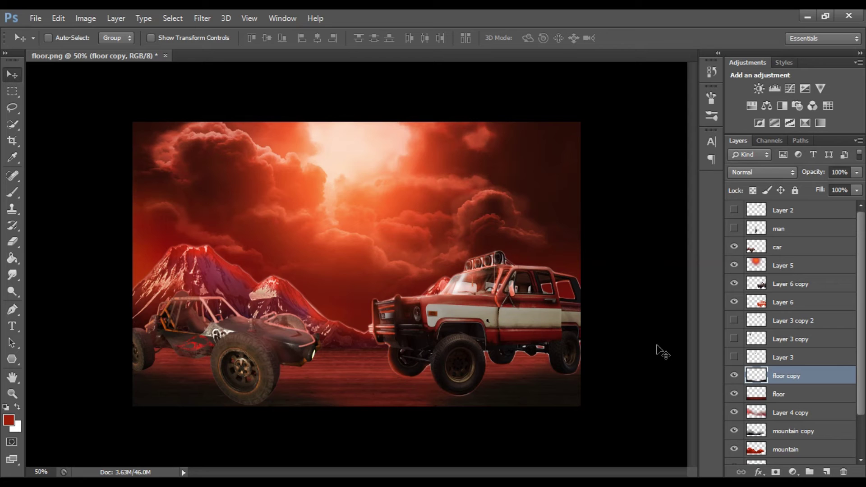
left_click(735, 230)
left_click(779, 229)
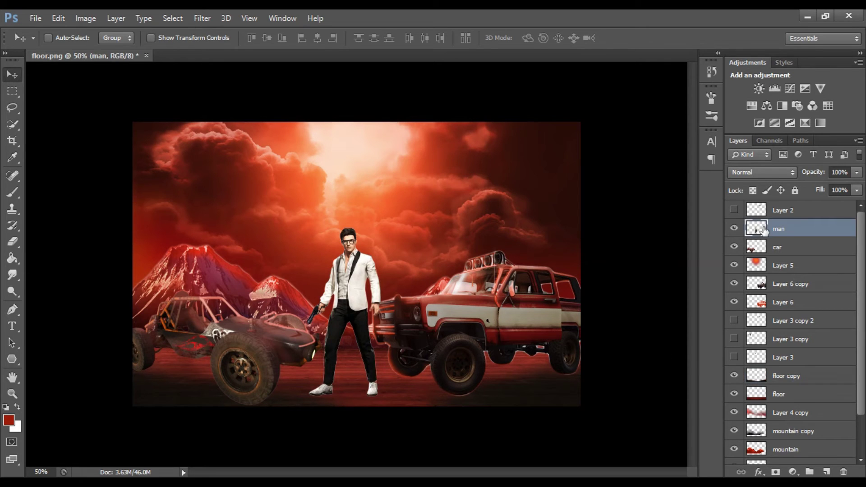
key("ctrl+j")
left_click(734, 228)
left_click(780, 248)
Step: Colorize the original man red: hue 8, saturation 92, lightness +19
key("ctrl+u")
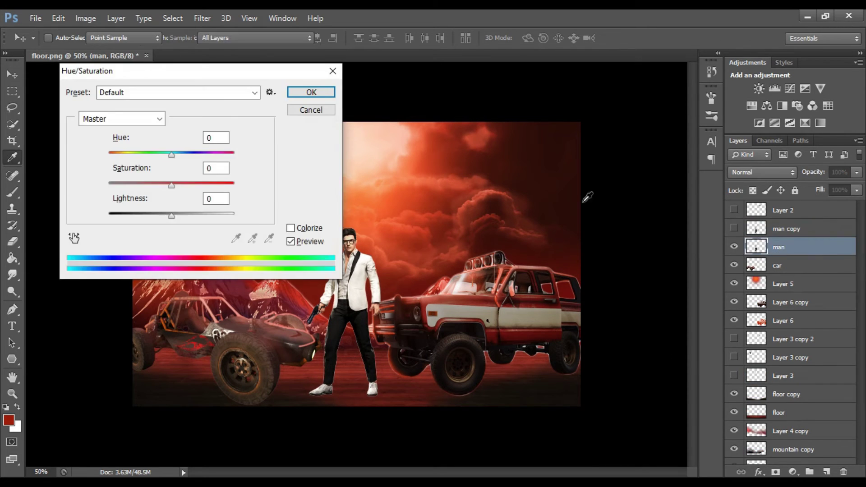
left_click(288, 229)
left_click_drag(255, 73, 236, 81)
left_click_drag(89, 163, 90, 163)
left_click_drag(119, 192, 202, 192)
left_click_drag(155, 224, 162, 224)
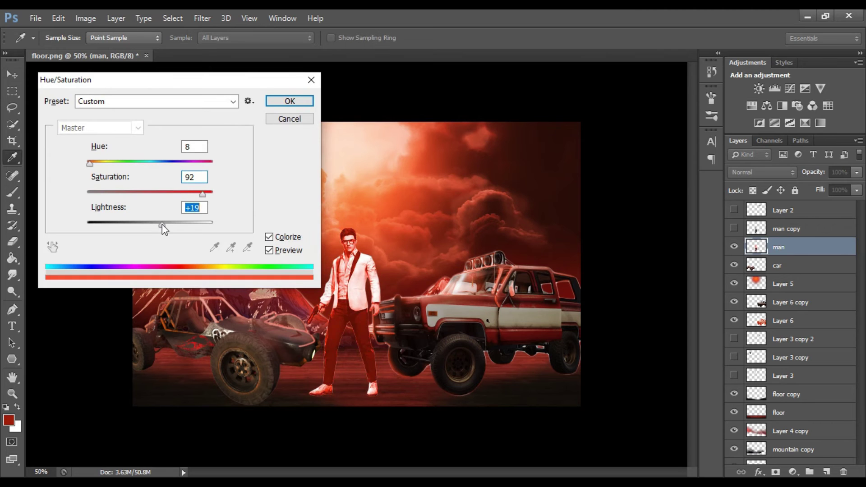
key("Return")
Step: Duplicate the tinted man and set the Eraser to 48% opacity with a size-9 brush
key("v")
key("ctrl+j")
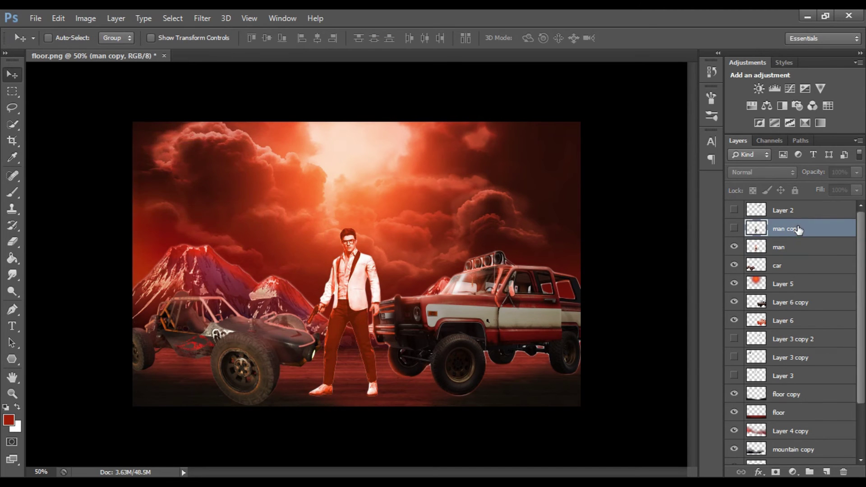
left_click(786, 248)
scroll(318, 251, "up", 3)
scroll(318, 251, "up", 2)
key("e")
key("2")
key("1")
scroll(543, 192, "up", 2)
key("4")
key("8")
Step: Erase the copy's edges along the hair crown and shoulder strap to reveal red
left_click_drag(550, 186, 495, 155)
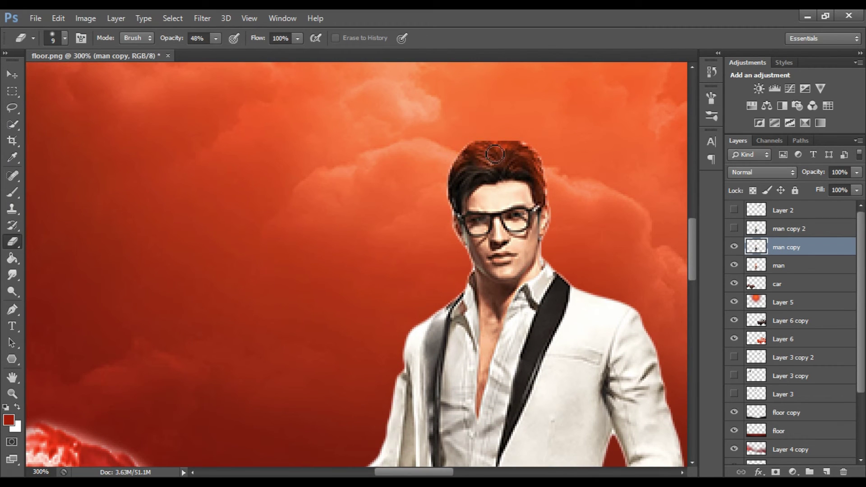
scroll(381, 195, "up", 2)
left_click_drag(354, 291, 431, 301)
scroll(568, 272, "down", 3)
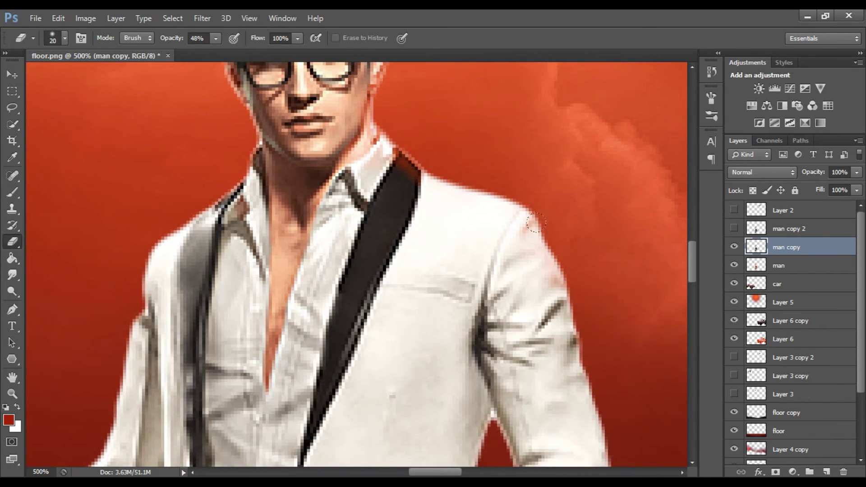
Step: At 85% opacity with a size-10 brush, erase to reveal red along the gun edge
key("8")
key("5")
scroll(587, 249, "up", 2)
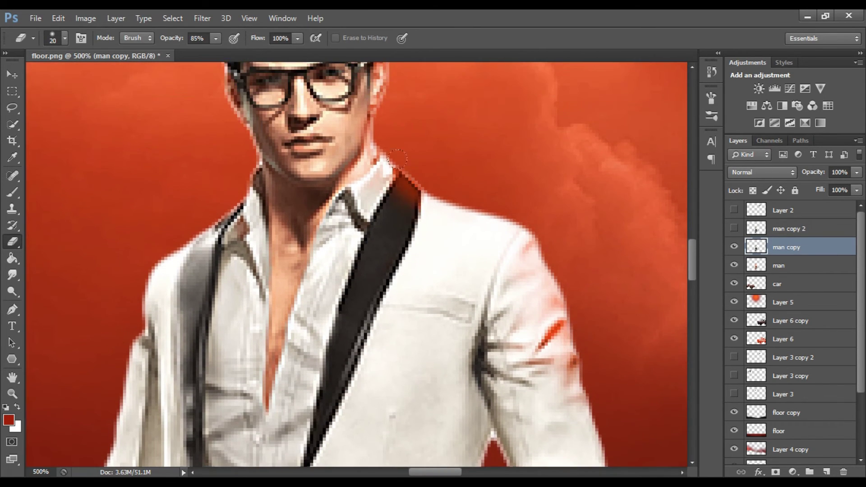
scroll(390, 133, "up", 1)
scroll(593, 219, "down", 5)
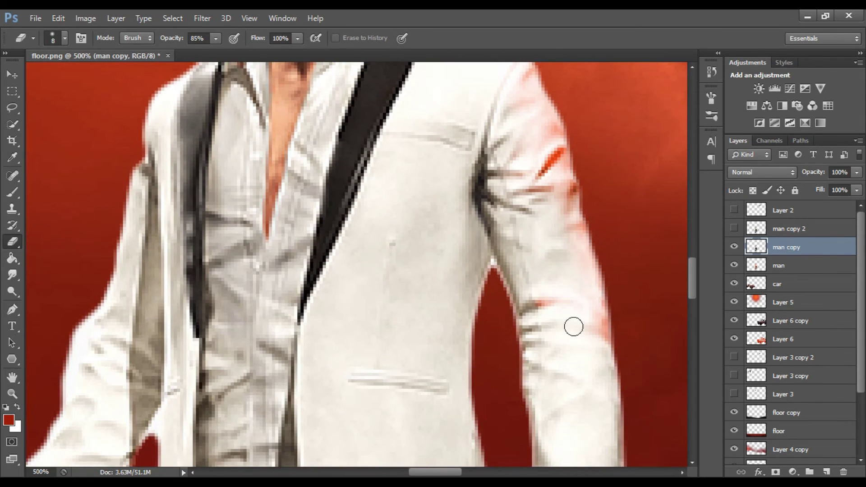
key("ctrl+minus")
scroll(574, 326, "down", 3)
key("bracketright")
key("bracketright")
scroll(564, 334, "down", 2)
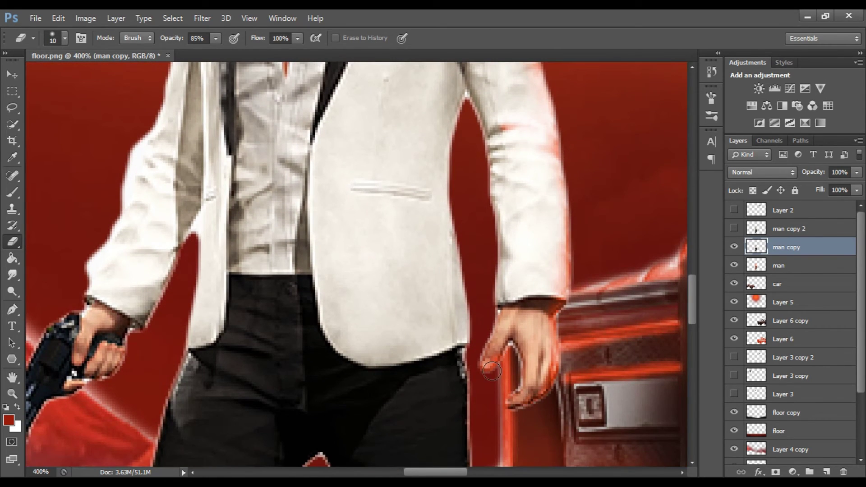
scroll(470, 328, "up", 1)
key("bracketleft")
scroll(451, 227, "up", 2)
key("bracketleft")
scroll(490, 348, "down", 2)
scroll(496, 316, "down", 2)
scroll(516, 244, "up", 3)
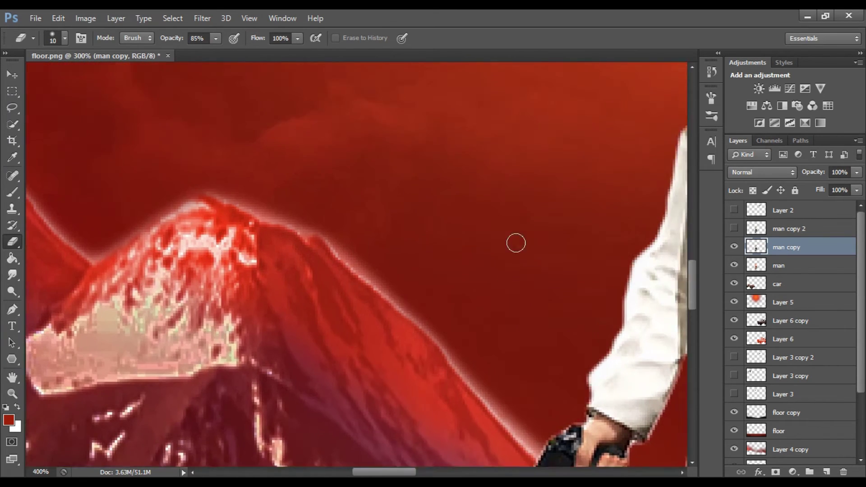
scroll(516, 243, "down", 1)
scroll(381, 300, "up", 1)
mouse_move(381, 300)
left_mouse_down()
mouse_move(376, 406)
mouse_move(456, 315)
left_mouse_up()
Step: Erase along the arm to clean its white edge into a red rim
scroll(424, 302, "up", 1)
scroll(468, 223, "up", 1)
mouse_move(468, 223)
left_mouse_down()
mouse_move(483, 242)
mouse_move(507, 141)
left_mouse_up()
scroll(519, 180, "up", 1)
left_click_drag(534, 208, 594, 125)
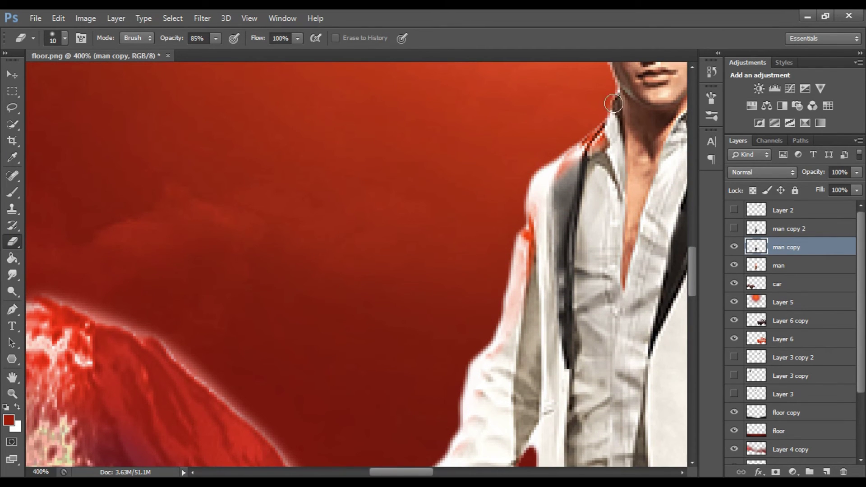
left_click_drag(600, 197, 584, 356)
scroll(584, 356, "down", 1)
scroll(584, 356, "down", 1)
scroll(492, 242, "up", 1)
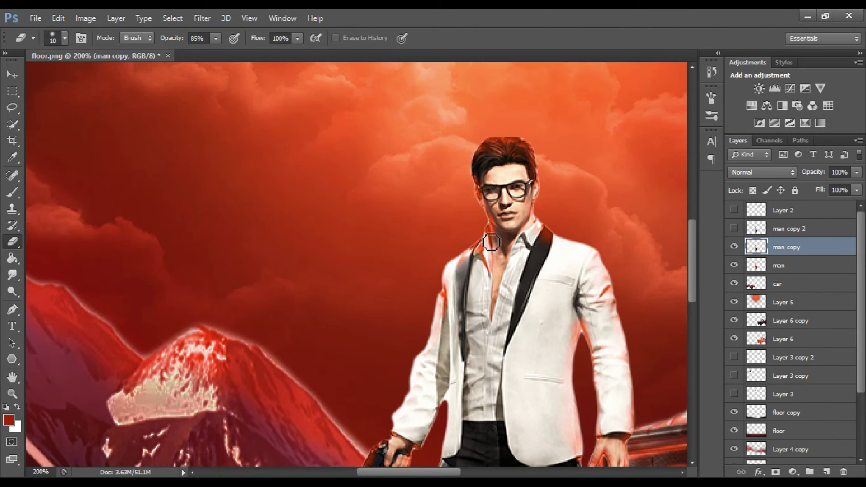
Step: At 49% opacity with a size-30 brush, erase red fringe along the left trouser edge
left_click_drag(216, 37, 176, 53)
key("bracketright")
key("bracketright")
key("bracketright")
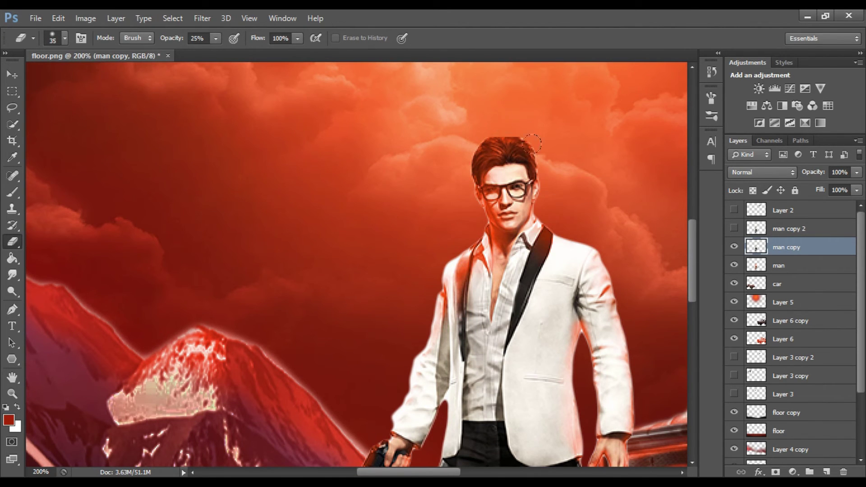
scroll(533, 143, "down", 2)
scroll(410, 196, "up", 3)
key("bracketleft")
key("bracketleft")
key("bracketleft")
key("bracketleft")
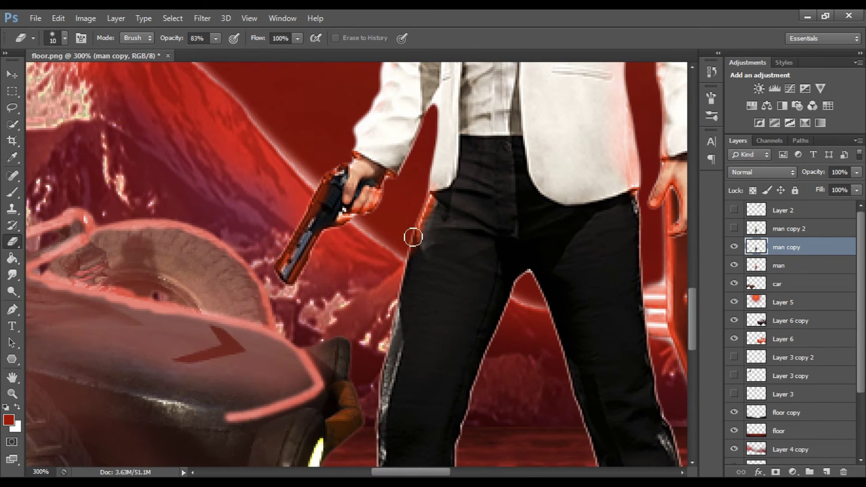
scroll(393, 252, "down", 5)
left_click_drag(216, 38, 196, 49)
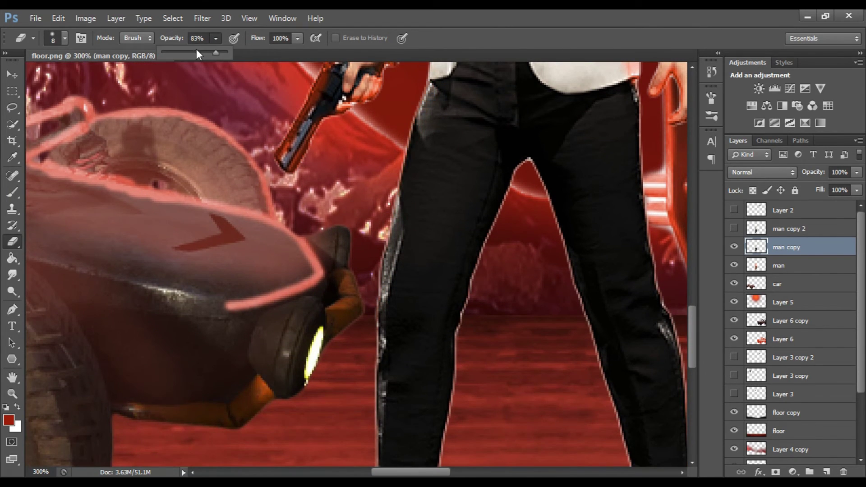
mouse_move(420, 131)
left_mouse_down()
mouse_move(396, 228)
mouse_move(387, 339)
left_mouse_up()
scroll(386, 339, "down", 5)
left_click_drag(383, 217, 375, 322)
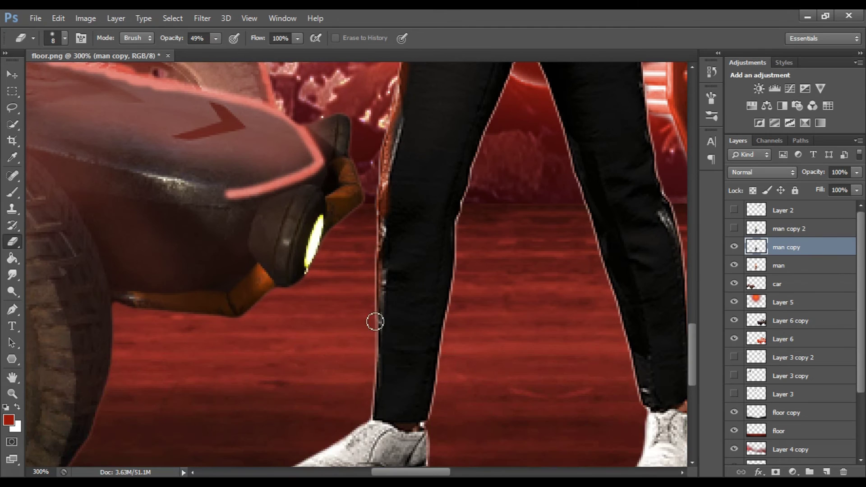
scroll(464, 284, "up", 1)
scroll(463, 253, "up", 2)
Step: Erase red fringe along the inner trouser edge and beside the left shoe's heel
left_click_drag(466, 259, 526, 121)
scroll(545, 237, "down", 1)
key("bracketright")
key("bracketright")
scroll(456, 271, "up", 2)
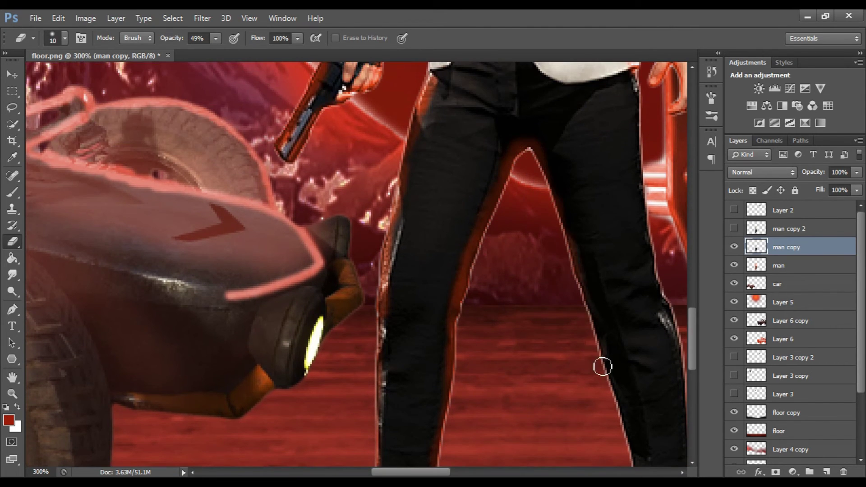
scroll(534, 242, "down", 1)
mouse_move(534, 242)
left_mouse_down()
mouse_move(553, 334)
mouse_move(593, 305)
left_mouse_up()
left_click_drag(410, 325, 402, 349)
scroll(322, 374, "down", 3)
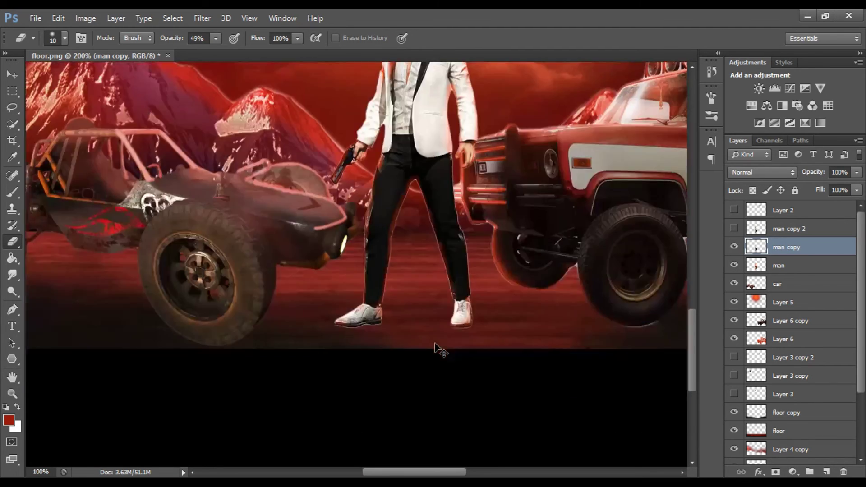
scroll(304, 275, "up", 3)
Step: Enlarge the eraser, lower its opacity to about 25%, and zoom back out
key("bracketright")
key("bracketright")
key("bracketright")
left_click_drag(216, 38, 200, 50)
key("bracketright")
key("bracketright")
key("bracketright")
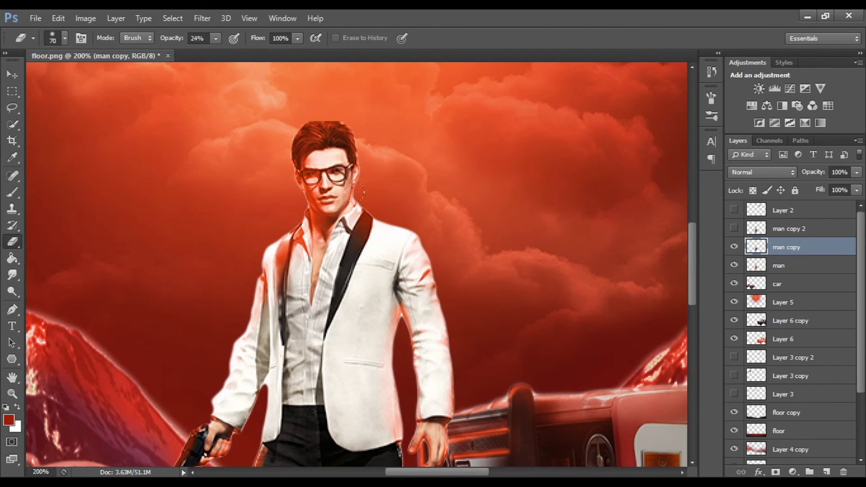
scroll(446, 289, "down", 4)
scroll(384, 271, "down", 2)
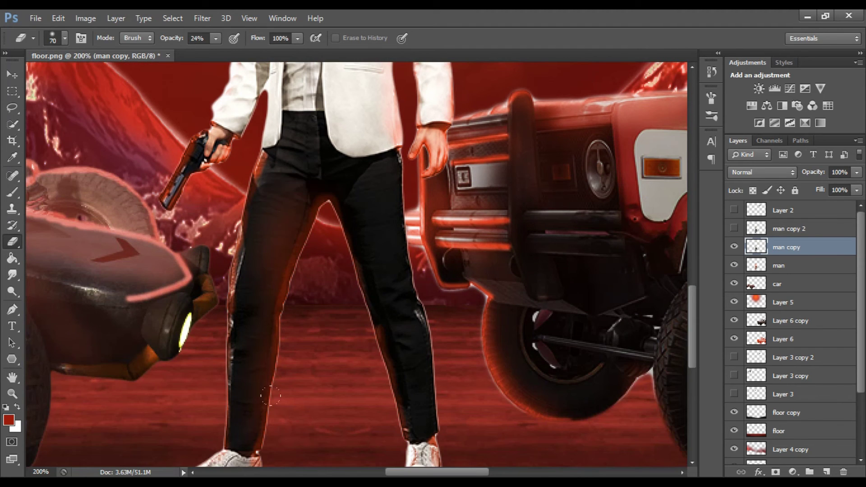
scroll(474, 410, "down", 1)
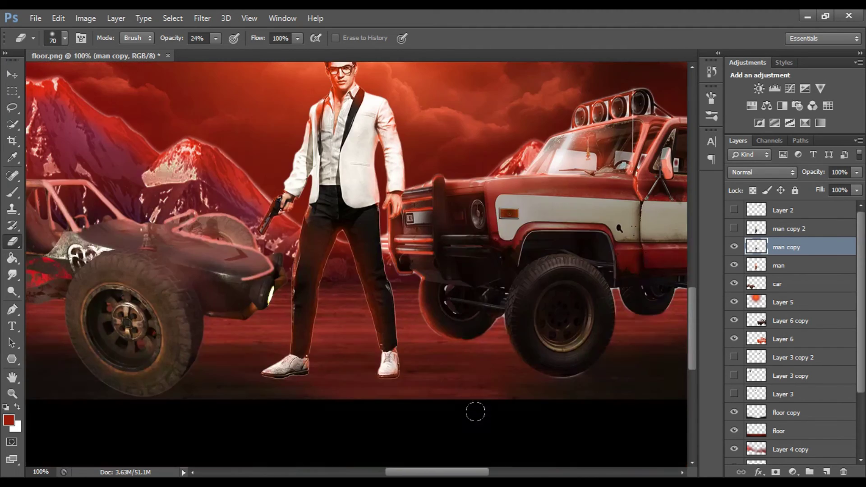
scroll(361, 363, "down", 1)
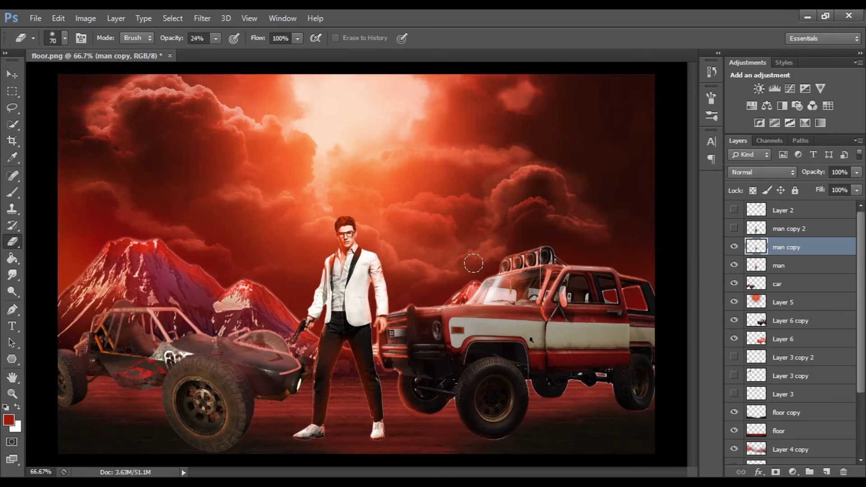
Step: Show the airplane layer (Layer 2) and duplicate it
left_click(734, 210)
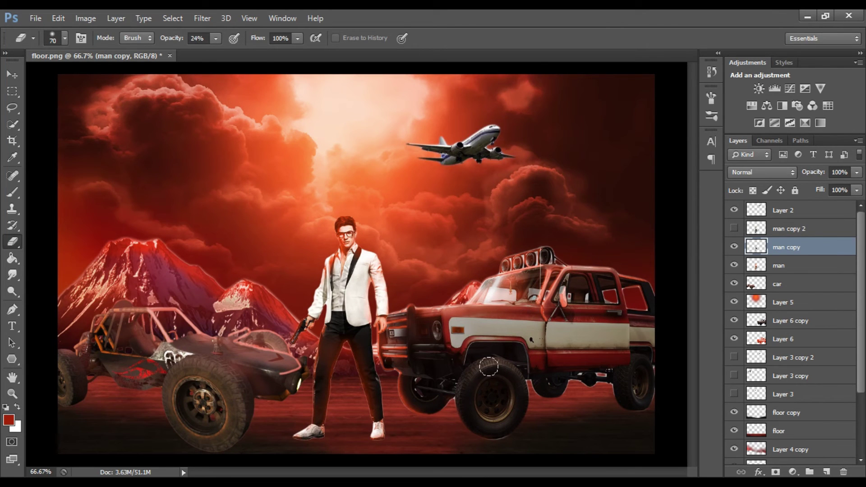
left_click(790, 213)
key("ctrl+u")
key("Escape")
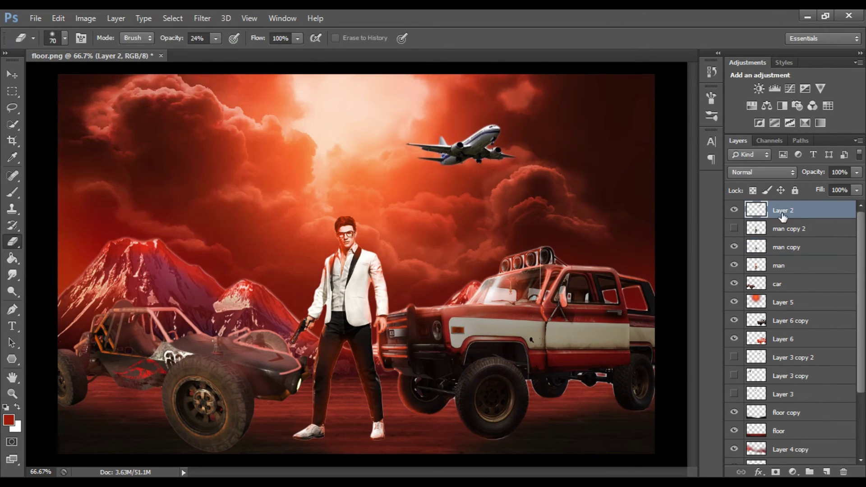
key("ctrl+j")
Step: Colorize the airplane copy with hue 8, saturation 53, lightness +52
key("ctrl+u")
left_click(269, 237)
left_click_drag(120, 195, 138, 194)
mouse_move(151, 223)
left_mouse_down()
mouse_move(201, 225)
mouse_move(182, 224)
left_mouse_up()
left_click_drag(139, 194, 154, 194)
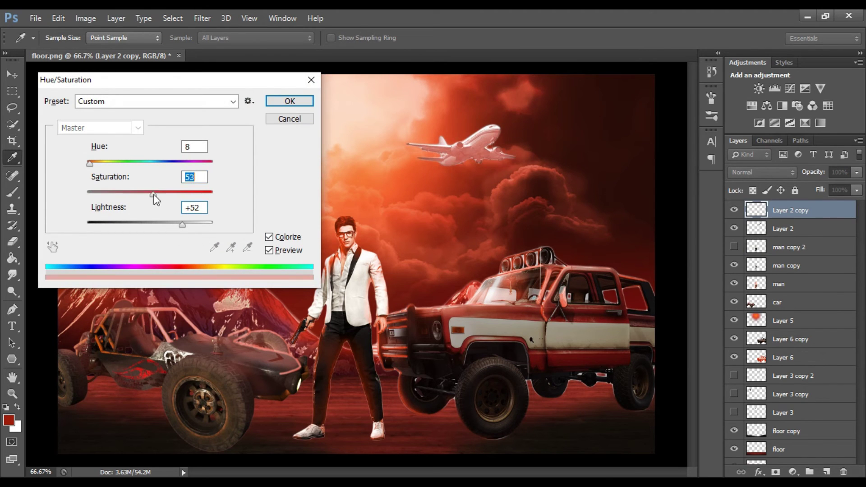
key("e")
left_click(290, 101)
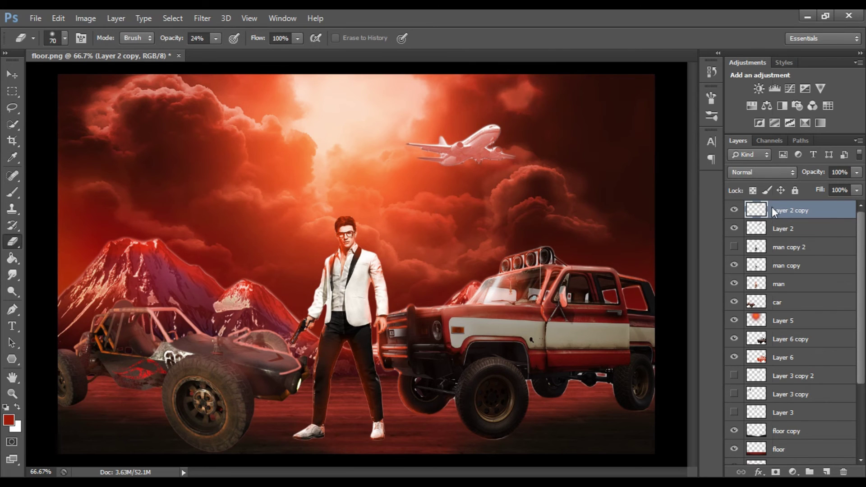
Step: Erase white fringe between the fuselage, wing and landing gear, then zoom out
right_click(774, 212)
key("Escape")
scroll(478, 127, "up", 1)
scroll(479, 127, "up", 1)
scroll(478, 127, "up", 1)
key("bracketleft")
key("bracketleft")
key("bracketleft")
key("bracketleft")
mouse_move(508, 197)
left_mouse_down()
mouse_move(497, 226)
mouse_move(502, 170)
mouse_move(474, 217)
left_mouse_up()
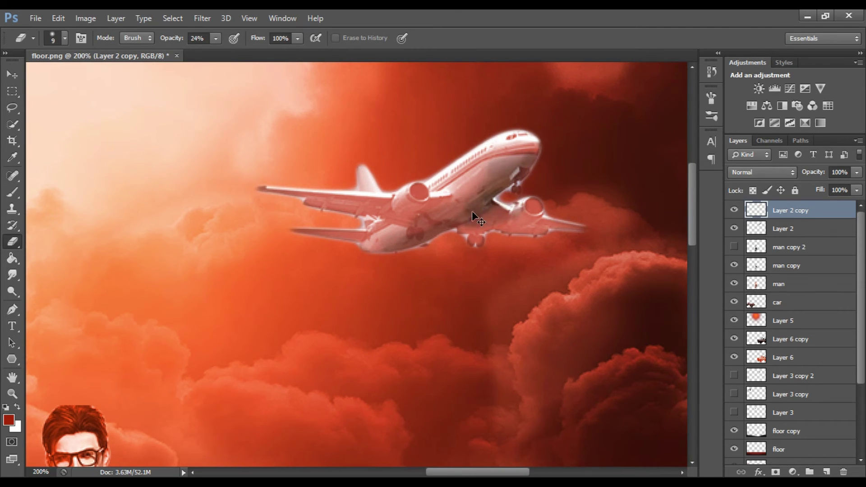
key("ctrl+minus")
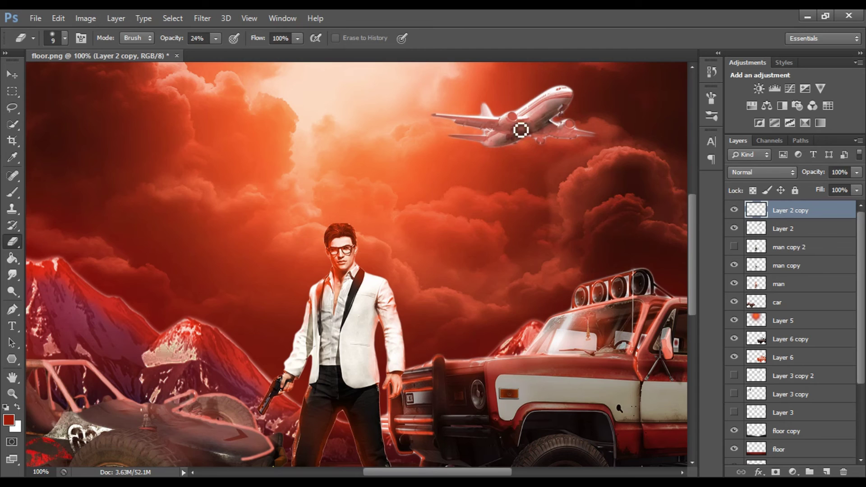
key("ctrl+minus")
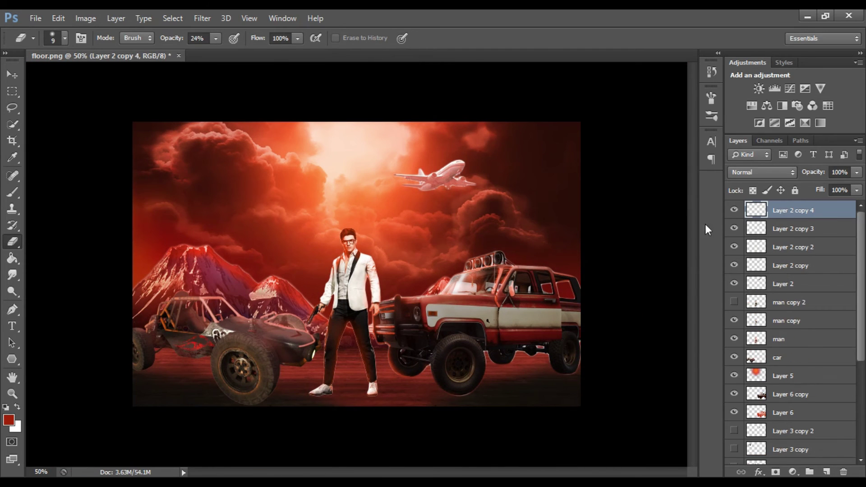
Step: Merge the airplane copies, then show the large parachutes, scale them down and move them up
key("ctrl+e")
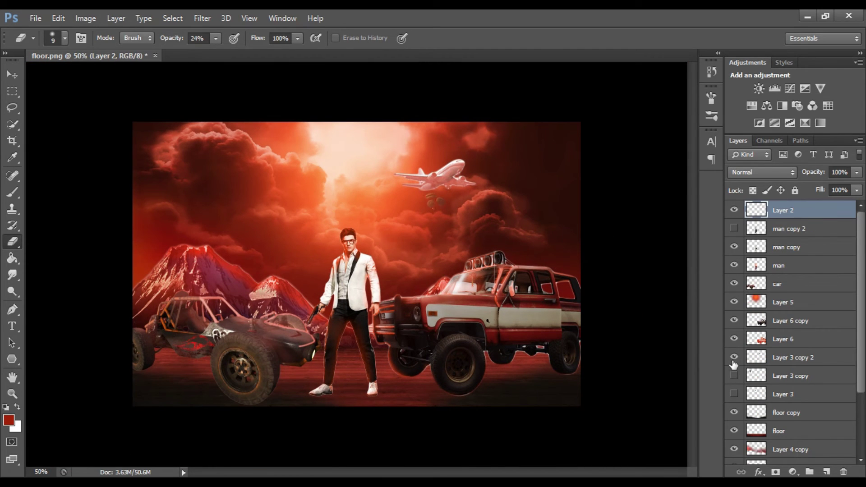
left_click(735, 376)
left_click(763, 395)
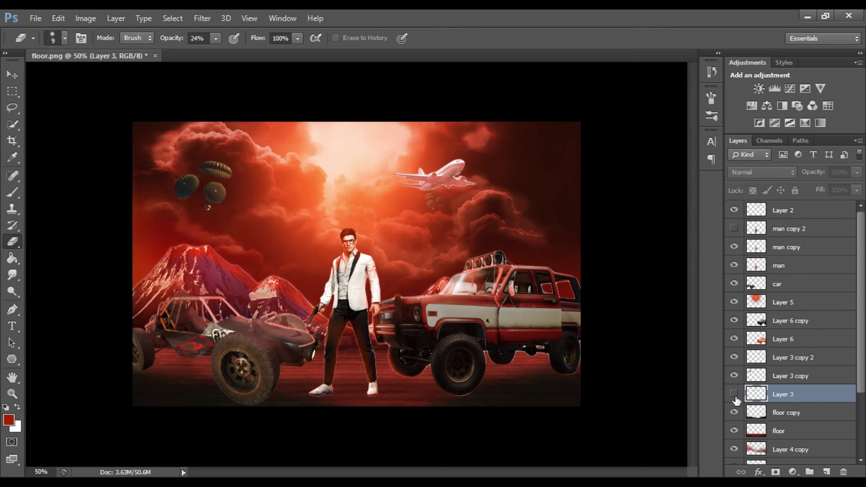
key("ctrl+t")
left_click_drag(323, 192, 297, 171)
key("Return")
mouse_move(335, 203)
left_mouse_down()
mouse_move(343, 177)
mouse_move(335, 187)
left_mouse_up()
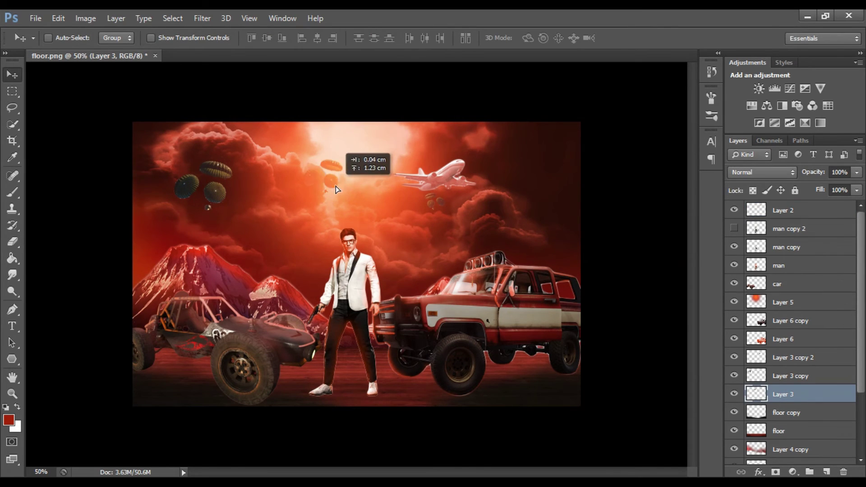
Step: Reposition the small parachutes in the sky and recheck the large parachutes layer
left_click(774, 358)
left_click_drag(440, 208, 444, 214)
left_click(735, 376)
left_click(790, 376)
Step: Colorize Layer 3 copy parachutes with saturation 45 and lightness -39
key("ctrl+u")
left_click_drag(145, 76, 509, 110)
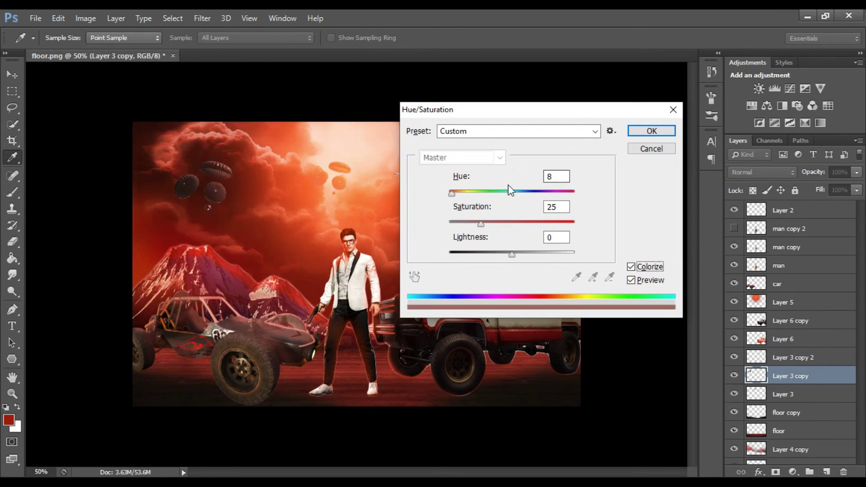
left_click_drag(511, 253, 492, 253)
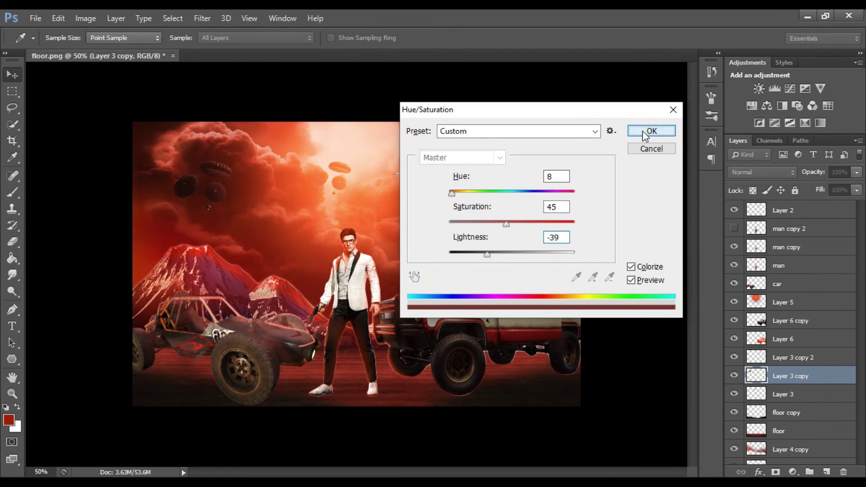
left_click(652, 131)
key("v")
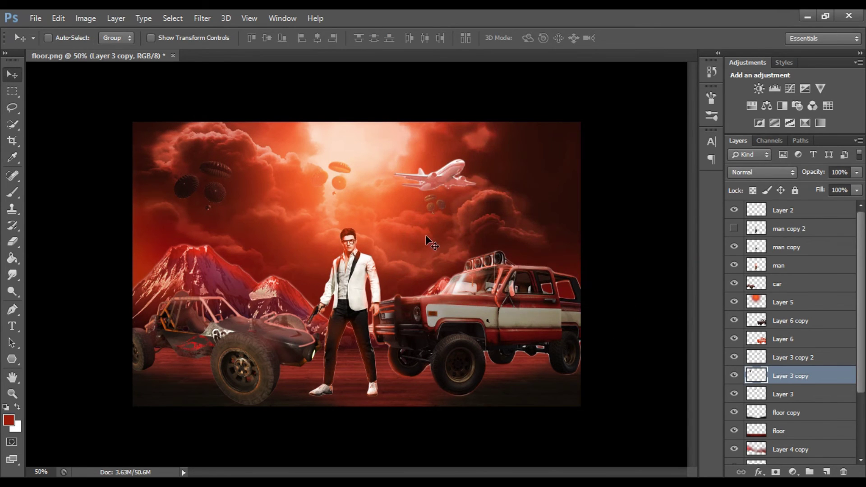
Step: Add a new empty layer and set the foreground colour to tan for the haze
left_click(827, 472)
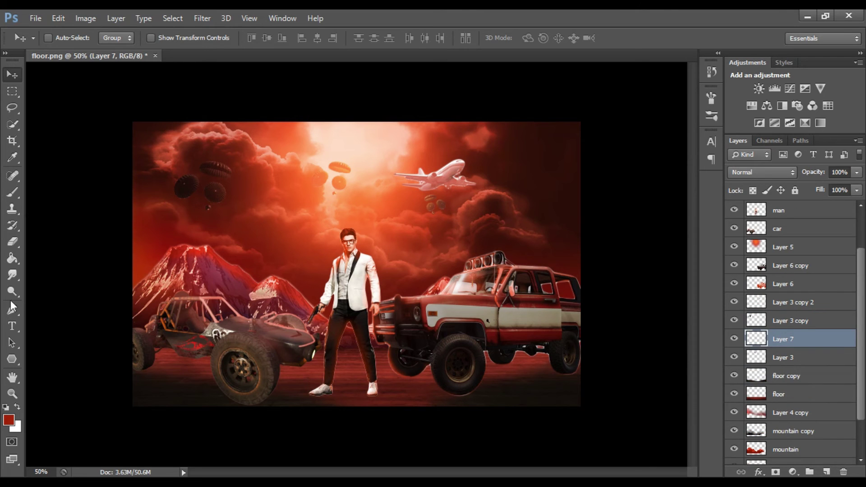
left_click(8, 421)
left_click_drag(695, 257, 689, 362)
left_click(604, 277)
left_click(808, 231)
Step: With a soft 100 px brush, paint tan haze across the ground
key("b")
right_click(542, 130)
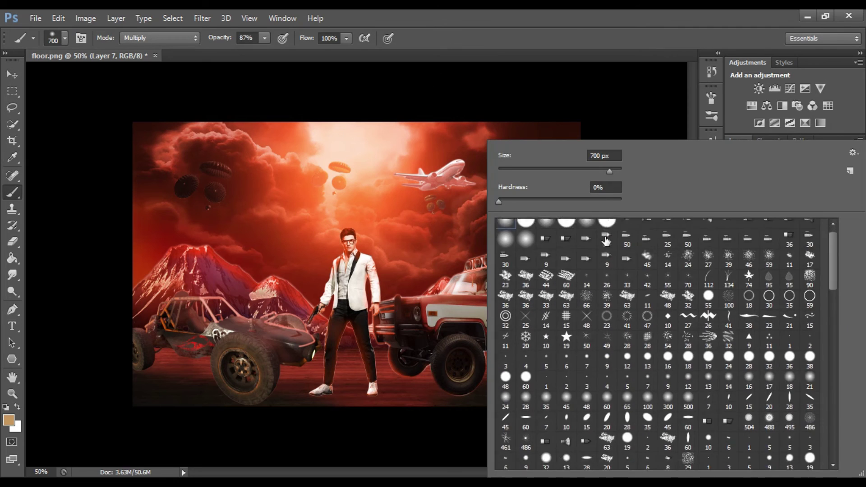
scroll(822, 310, "down", 5)
mouse_move(835, 248)
left_mouse_down()
mouse_move(826, 402)
mouse_move(834, 367)
left_mouse_up()
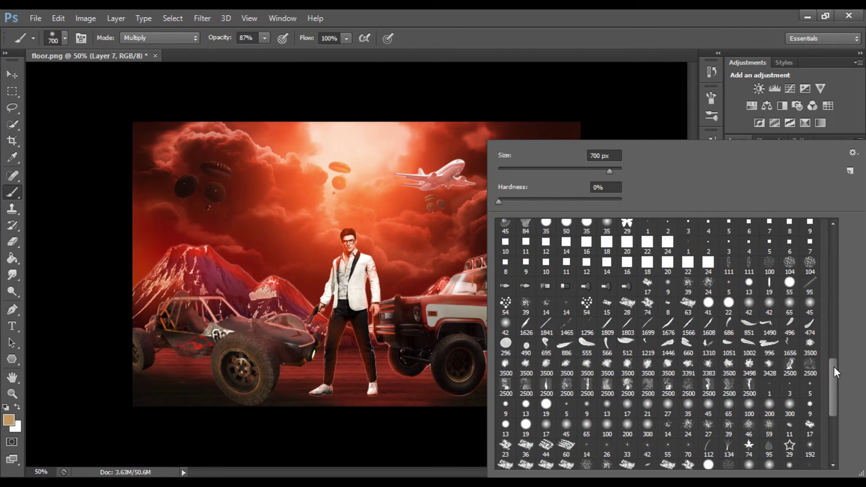
key("Return")
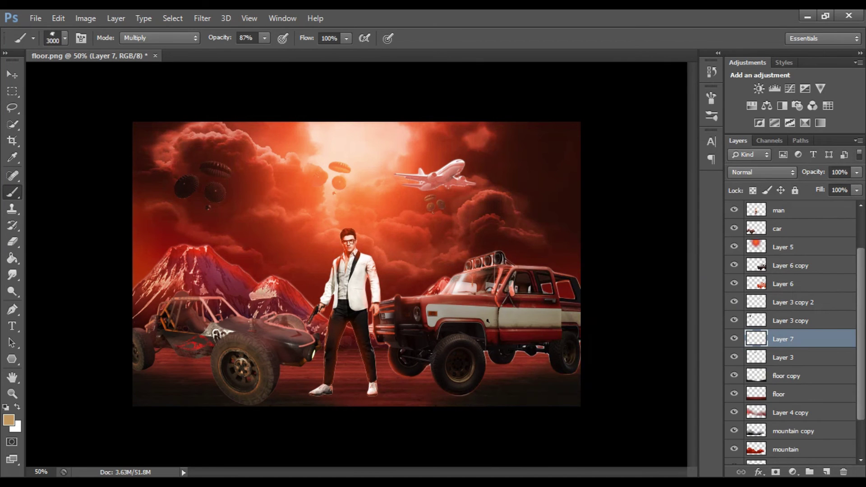
left_click(65, 38)
type("100")
key("Return")
left_click_drag(258, 245, 414, 231)
Step: Lower the tan haze layer's opacity to 92%, then hide it
left_click(857, 172)
left_click_drag(857, 186, 852, 187)
left_click(795, 346)
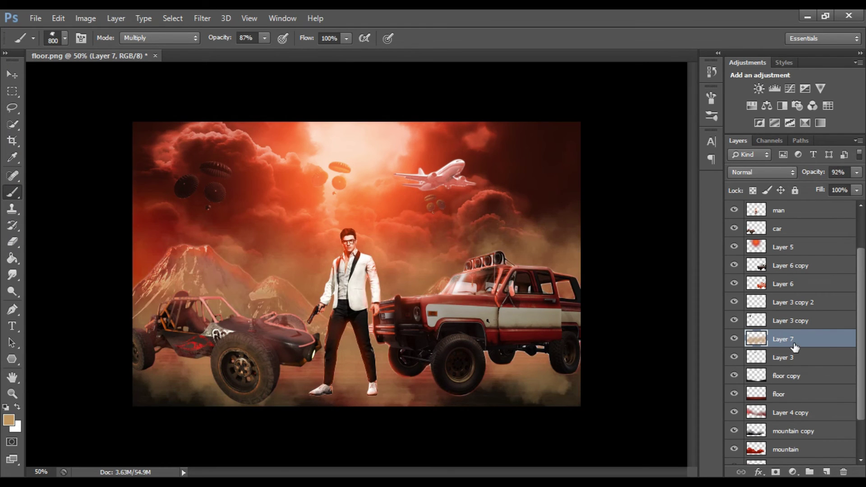
left_click(827, 472)
Step: On a new layer, paint dust along the ground from buggy to truck, then duplicate it
left_click(734, 357)
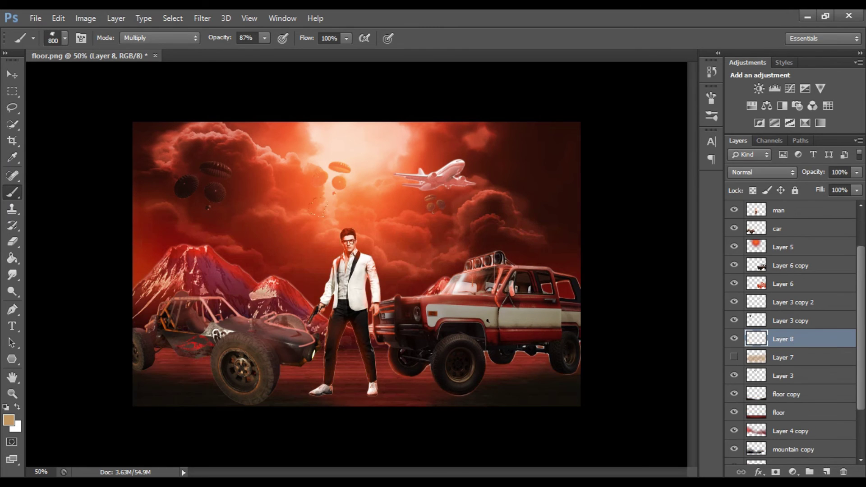
key("bracketleft")
mouse_move(134, 320)
left_mouse_down()
mouse_move(547, 324)
mouse_move(120, 318)
left_mouse_up()
key("bracketright")
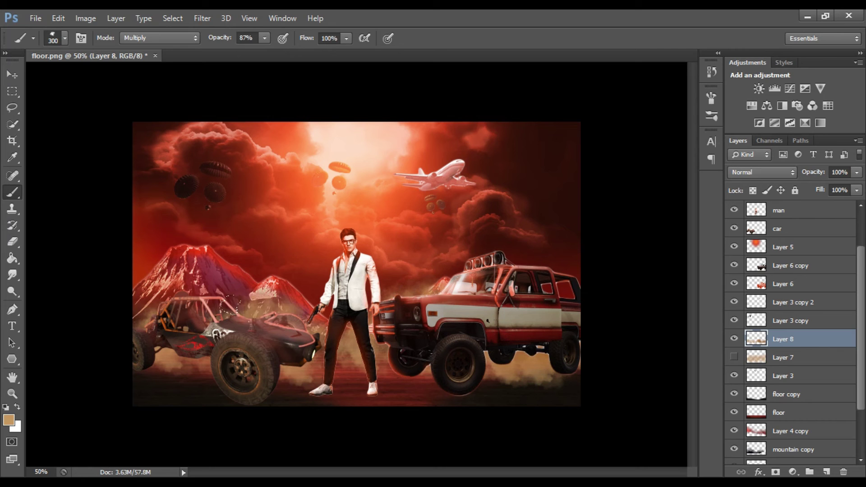
key("ctrl+j")
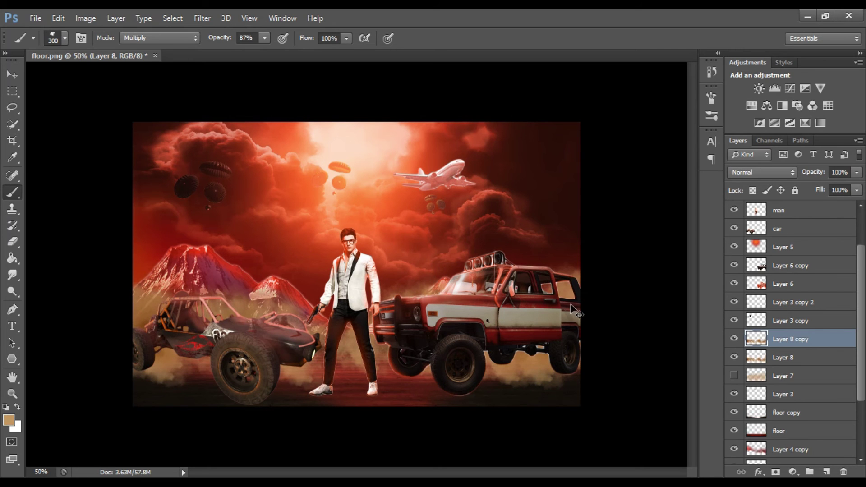
Step: Delete the duplicate dust layer and set the dust blend mode to Lighten
left_click(763, 172)
right_click(790, 339)
left_click(580, 164)
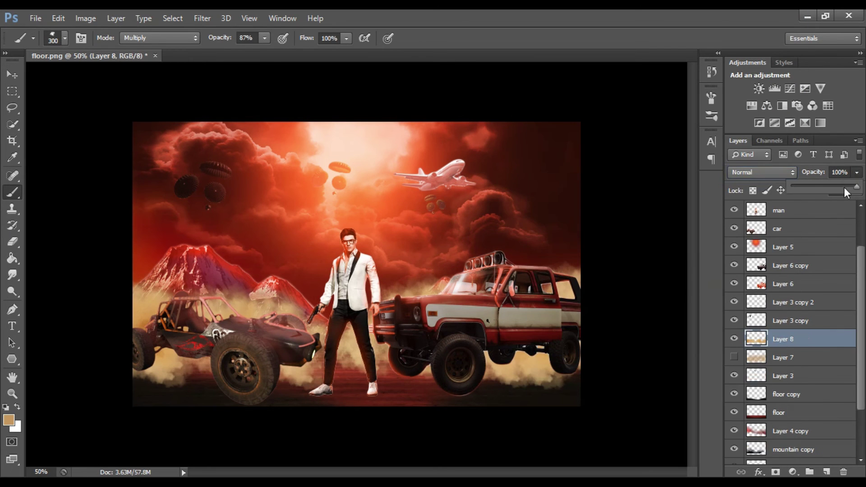
left_click(778, 171)
left_click(743, 53)
Step: Adjust the dust layer's opacity, settling on 66%
left_click(762, 172)
left_click(744, 111)
left_click(857, 172)
left_click_drag(835, 185, 815, 185)
key("e")
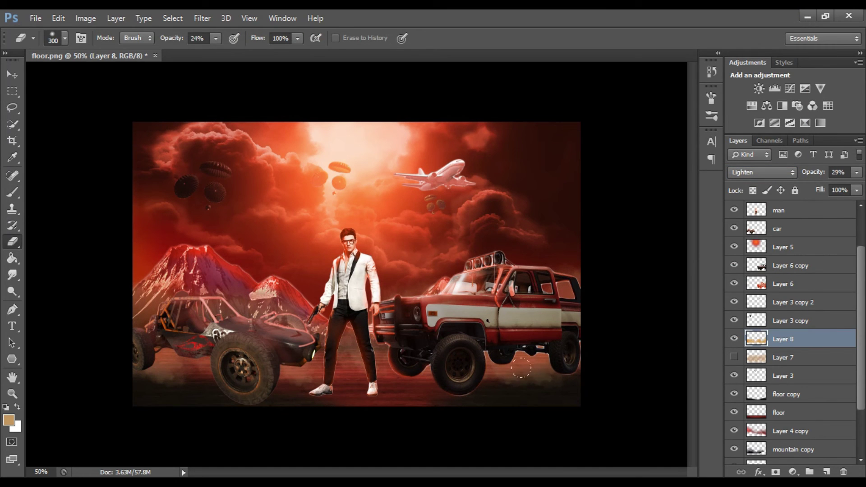
mouse_move(845, 185)
left_mouse_down()
mouse_move(828, 186)
mouse_move(839, 186)
left_mouse_up()
key("v")
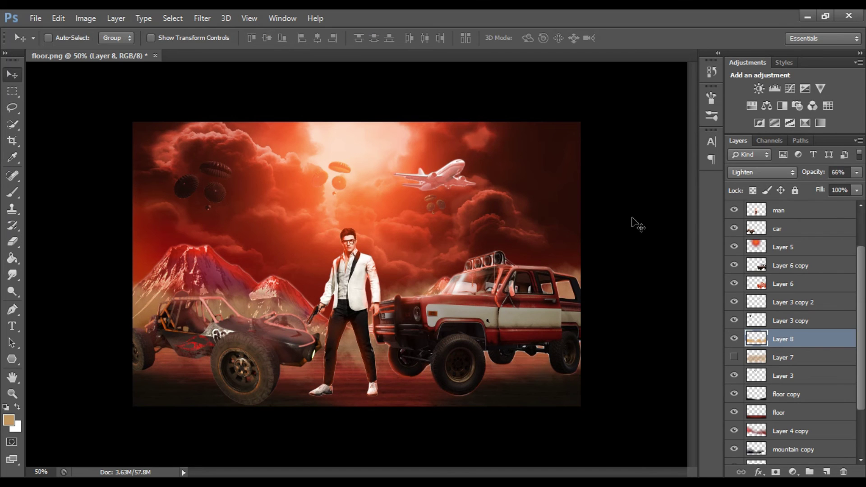
Step: Select the airplane layer (Layer 2) and set Hue/Saturation hue to 13
scroll(781, 271, "up", 3)
left_click(783, 210)
key("ctrl+u")
left_click_drag(692, 306, 656, 307)
Step: Colorize Layer 2 at −53 lightness, then duplicate the man layer and open Hue/Saturation
left_click(811, 319)
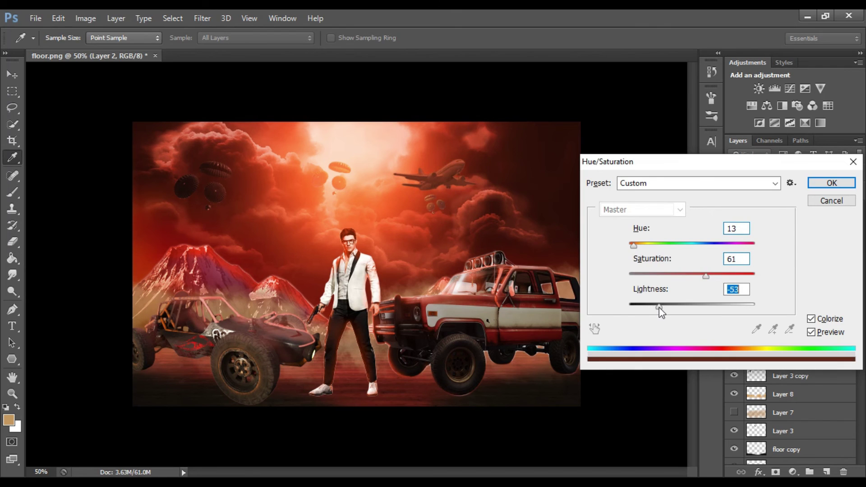
key("Return")
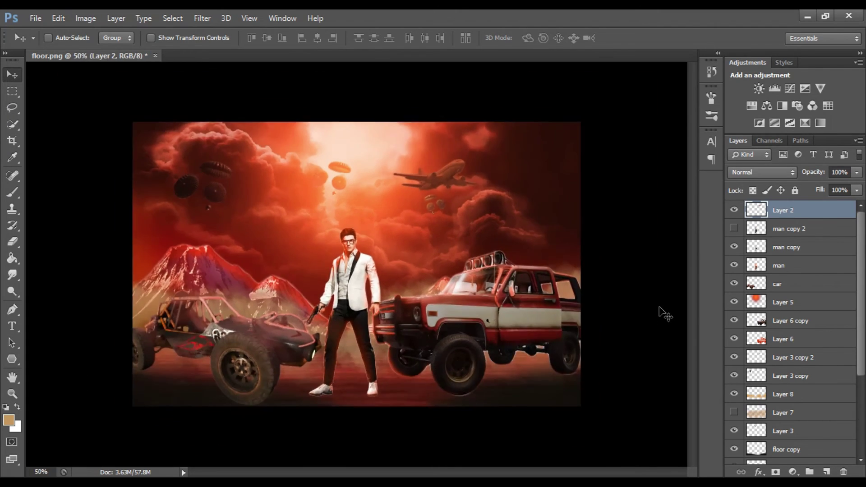
left_click(33, 18)
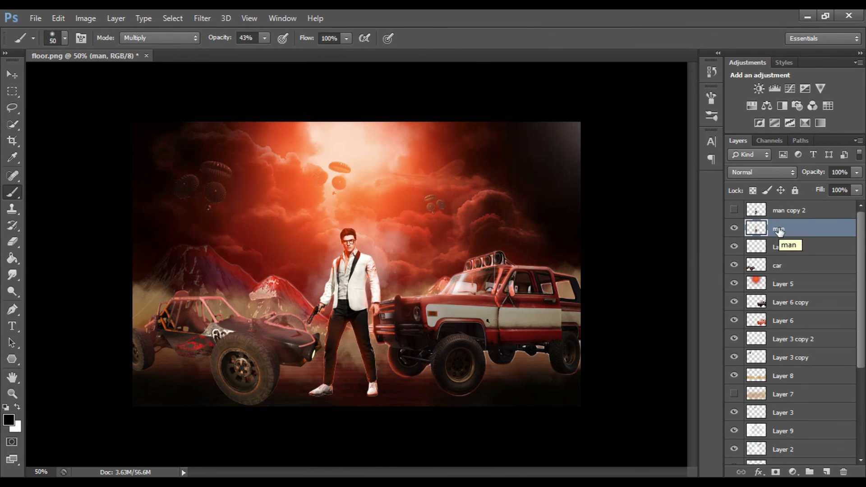
key("ctrl+j")
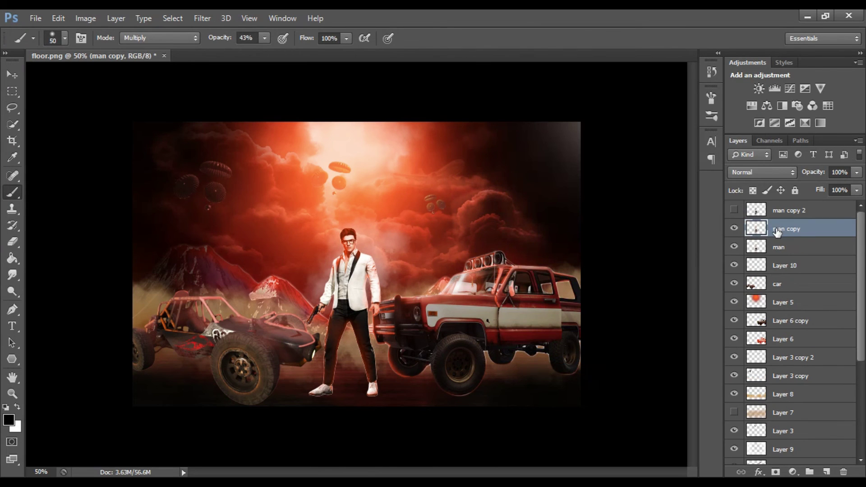
key("ctrl+u")
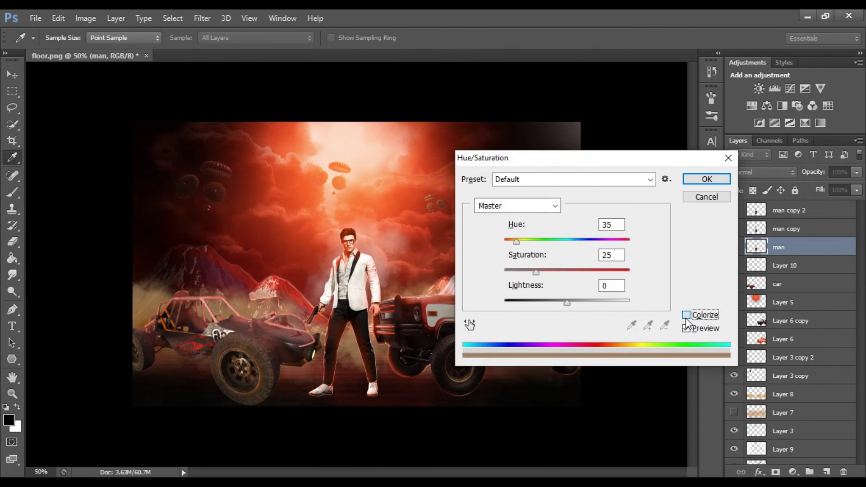
Step: Flip the man silhouette vertically and move it below his feet
key("v")
key("ctrl+t")
right_click(377, 328)
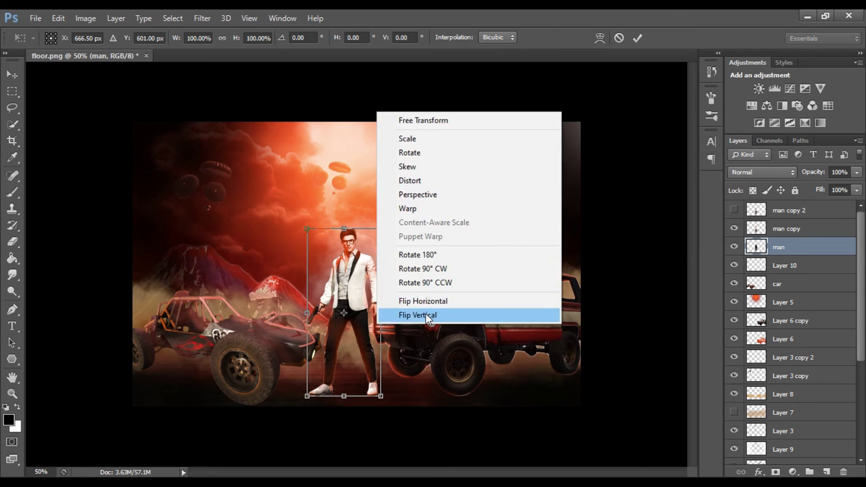
left_click(426, 311)
left_click(638, 38)
mouse_move(307, 331)
left_mouse_down()
mouse_move(329, 421)
mouse_move(367, 399)
left_mouse_up()
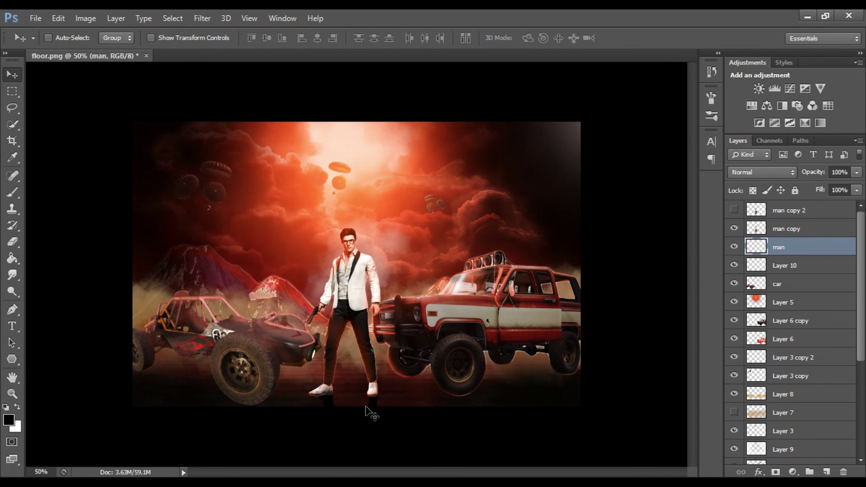
Step: Rotate and stretch the flipped silhouette into a shadow beneath the feet
key("ctrl+t")
mouse_move(456, 343)
left_mouse_down()
mouse_move(432, 399)
mouse_move(447, 377)
left_mouse_up()
left_click_drag(383, 343, 338, 446)
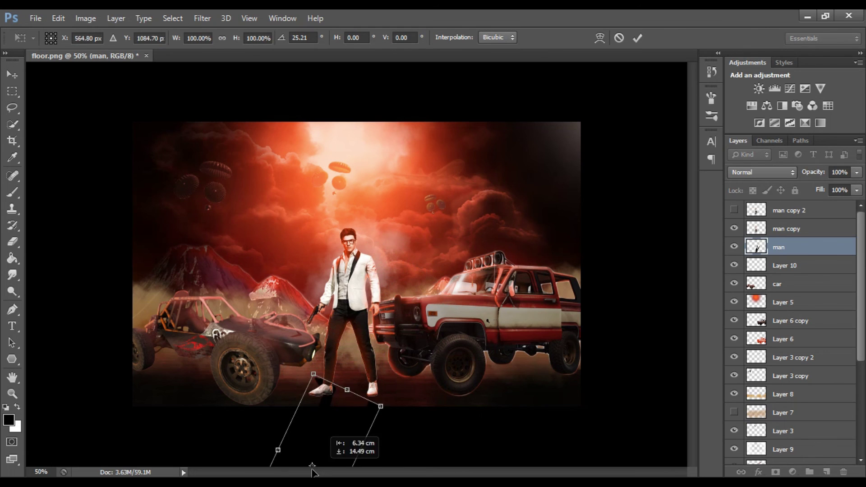
mouse_move(373, 420)
left_mouse_down()
mouse_move(381, 421)
mouse_move(336, 345)
left_mouse_up()
key("Return")
Step: Reposition and rotate the shadow so it sits below his feet
key("ctrl+t")
right_click(342, 404)
left_click(397, 288)
key("Escape")
key("ctrl+t")
left_click_drag(354, 416, 381, 306)
mouse_move(312, 409)
left_mouse_down()
mouse_move(297, 406)
mouse_move(315, 435)
mouse_move(359, 388)
left_mouse_up()
left_click(638, 38)
Step: Warp the shadow so its edge curves to meet his feet
key("ctrl+t")
right_click(357, 383)
left_click(381, 267)
left_click_drag(371, 359, 316, 397)
left_click_drag(352, 375, 371, 393)
left_click_drag(444, 364, 439, 362)
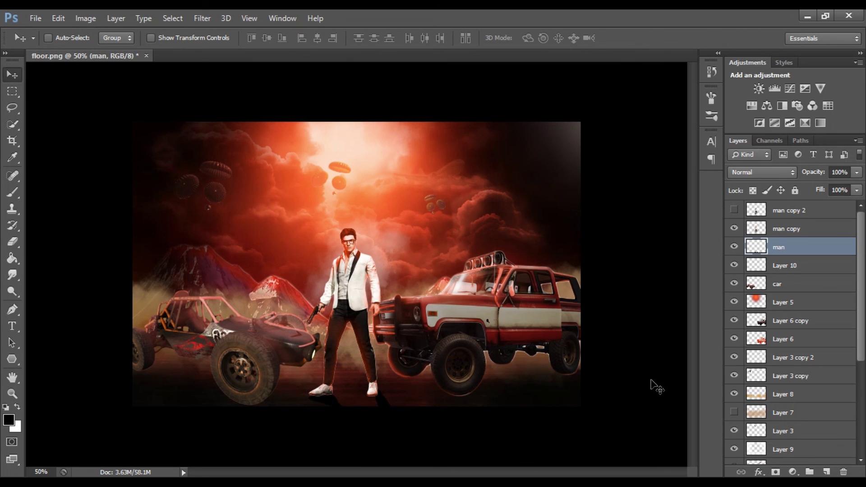
Step: On a new layer, brush a dark shadow under the jeep's rear wheel
left_click(827, 472)
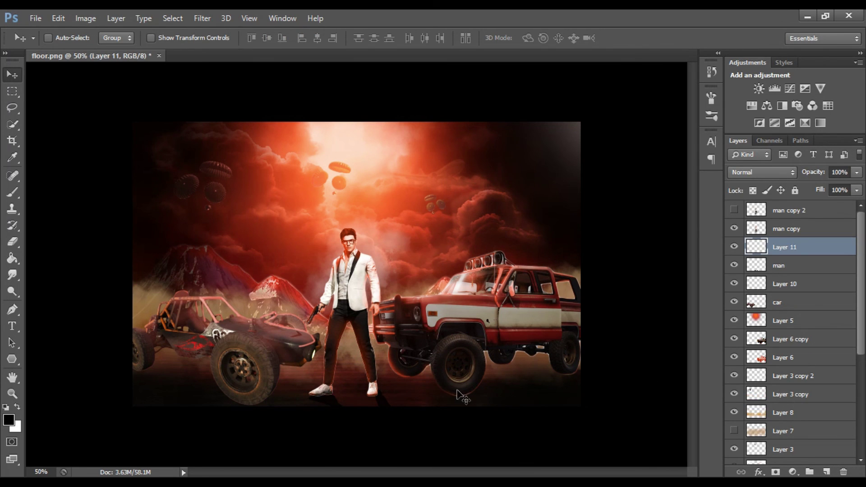
key("b")
left_click_drag(500, 392, 576, 383)
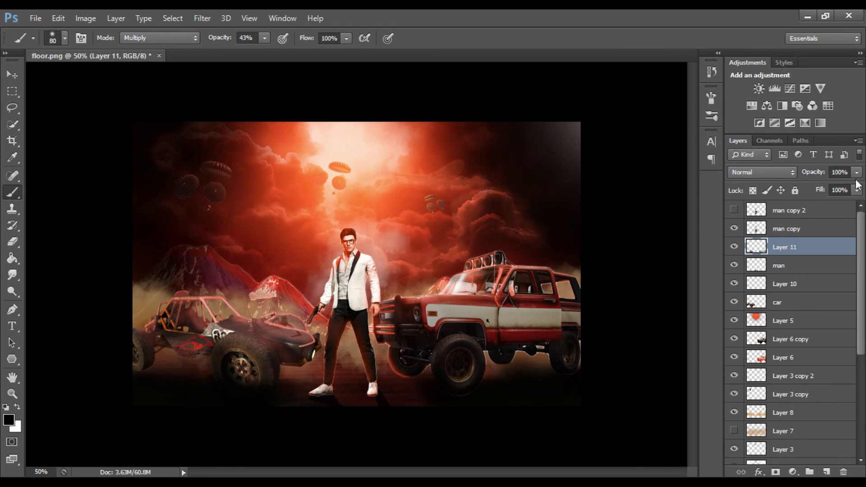
Step: On another new layer, paint dark shading over the man's figure with a small brush
left_click(826, 472)
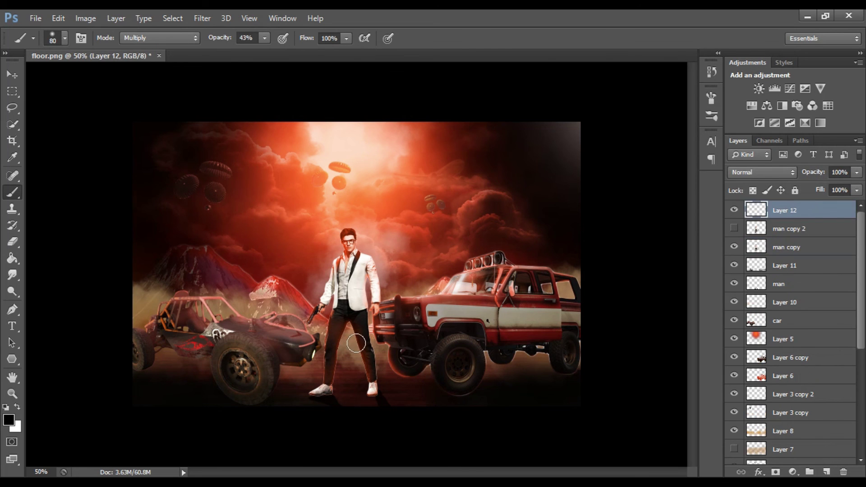
key("ctrl+plus")
key("ctrl+plus")
key("ctrl+plus")
key("bracketleft")
key("bracketleft")
key("bracketleft")
left_click_drag(252, 53, 251, 53)
scroll(301, 379, "down", 3)
left_click_drag(257, 213, 246, 408)
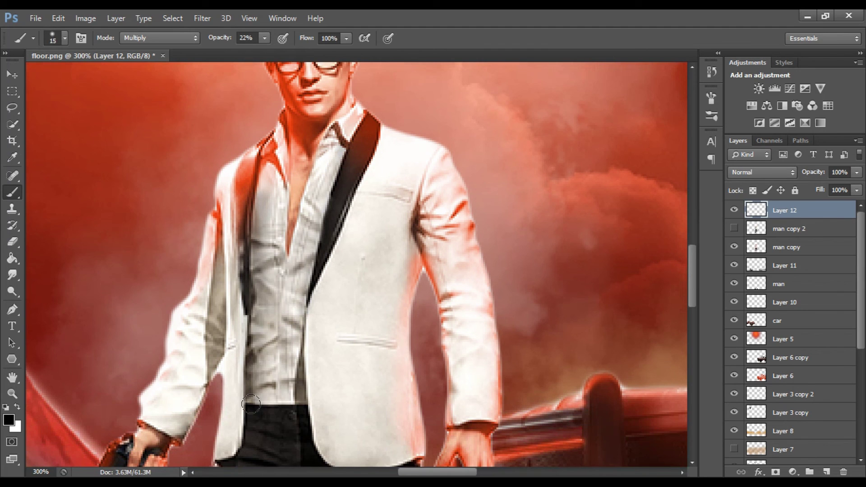
scroll(246, 409, "down", 3)
mouse_move(239, 348)
left_mouse_down()
mouse_move(314, 402)
mouse_move(392, 405)
mouse_move(316, 397)
left_mouse_up()
left_click_drag(340, 279, 368, 284)
scroll(367, 285, "up", 2)
mouse_move(352, 199)
left_mouse_down()
mouse_move(307, 289)
mouse_move(347, 181)
mouse_move(298, 320)
left_mouse_up()
Step: Darken the man's left shoe sole and heel
scroll(333, 274, "up", 3)
key("ctrl+minus")
scroll(288, 288, "down", 3)
key("bracketright")
scroll(283, 288, "down", 2)
scroll(275, 294, "down", 3)
key("bracketleft")
scroll(387, 236, "down", 2)
scroll(421, 352, "down", 2)
mouse_move(253, 382)
left_mouse_down()
mouse_move(176, 386)
mouse_move(244, 361)
left_mouse_up()
left_click_drag(180, 381, 253, 357)
Step: Shade the shirt below the collar and the jacket sleeve, then adjust layer opacity
key("bracketleft")
mouse_move(427, 354)
left_mouse_down()
mouse_move(420, 370)
mouse_move(428, 343)
left_mouse_up()
key("bracketright")
scroll(320, 328, "up", 1)
scroll(300, 279, "up", 5)
key("bracketleft")
mouse_move(300, 280)
left_mouse_down()
mouse_move(280, 239)
mouse_move(316, 280)
left_mouse_up()
scroll(316, 253, "up", 1)
scroll(326, 173, "up", 4)
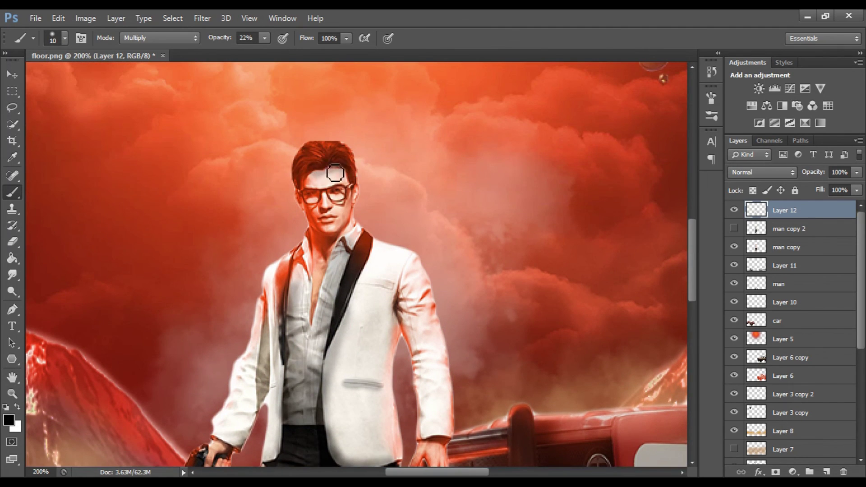
mouse_move(358, 234)
left_mouse_down()
mouse_move(329, 280)
mouse_move(323, 314)
left_mouse_up()
left_click_drag(403, 289, 403, 343)
key("ctrl+minus")
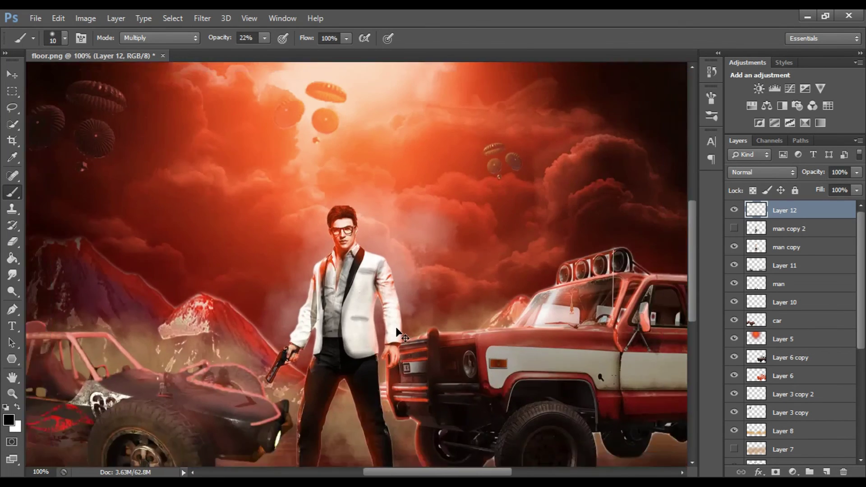
key("ctrl+minus")
left_click(857, 172)
Step: On a new layer, shade the jeep's front wheel arch, white stripe and door
left_click(827, 472)
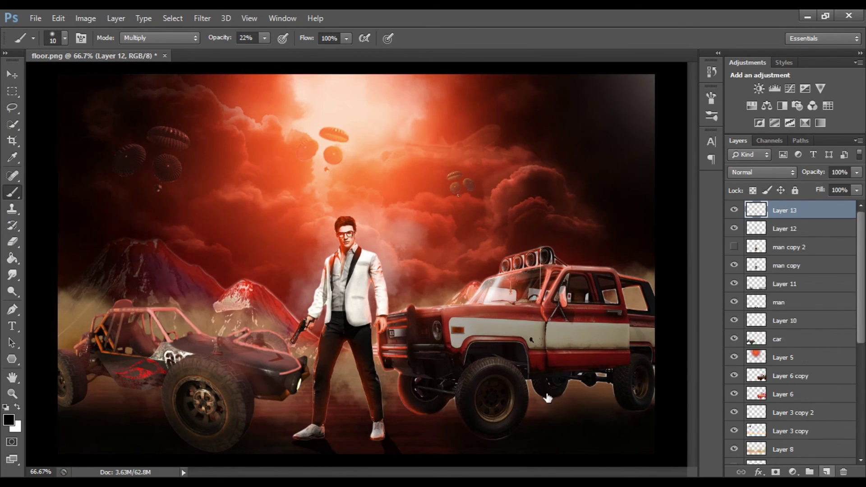
scroll(548, 398, "up", 1)
scroll(446, 382, "down", 2)
left_click_drag(265, 38, 272, 56)
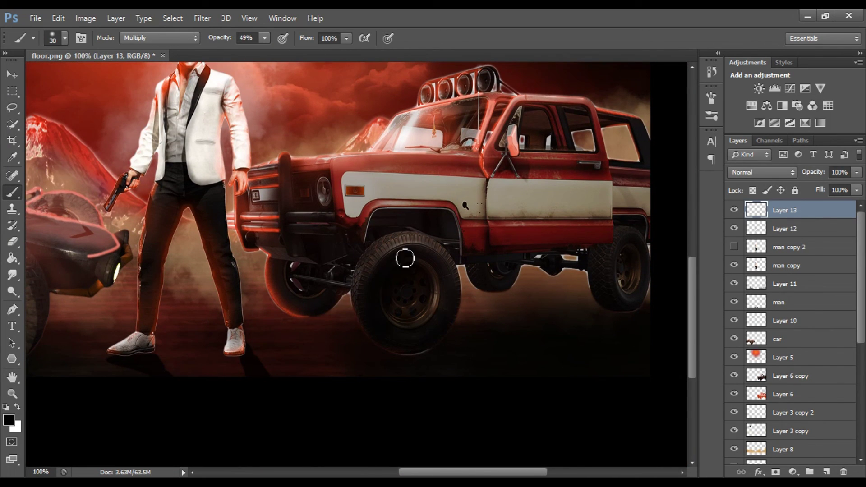
left_click_drag(444, 220, 542, 244)
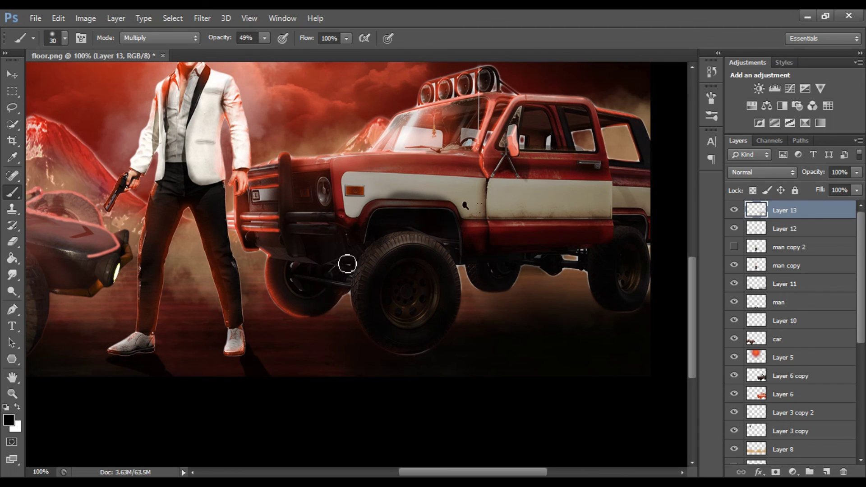
scroll(448, 207, "up", 1)
key("bracketright")
key("bracketright")
left_click_drag(343, 223, 523, 218)
key("bracketright")
key("bracketright")
key("bracketright")
Step: Shade the buggy wheel's inner rim and around its tire
scroll(523, 218, "up", 3)
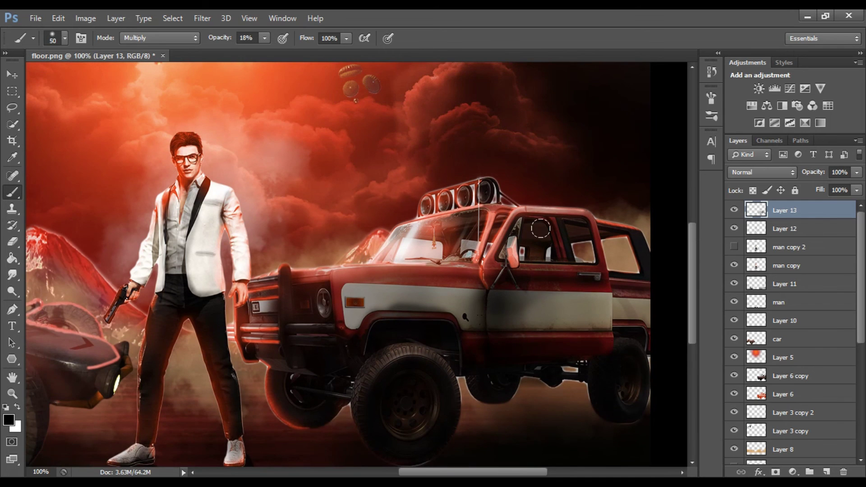
scroll(559, 257, "down", 2)
scroll(384, 256, "up", 1)
scroll(384, 256, "up", 1)
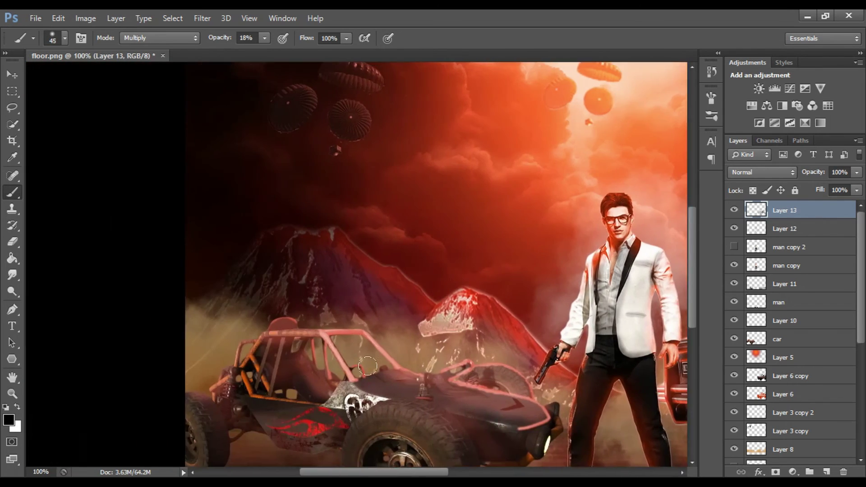
scroll(384, 256, "up", 2)
key("bracketleft")
left_click_drag(384, 256, 401, 356)
left_click_drag(264, 38, 293, 52)
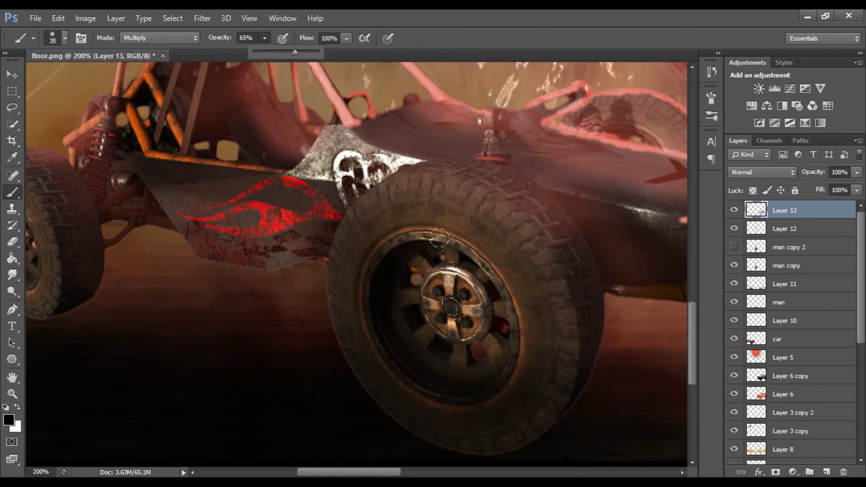
key("bracketleft")
key("bracketleft")
left_click_drag(433, 217, 401, 229)
scroll(342, 266, "up", 2)
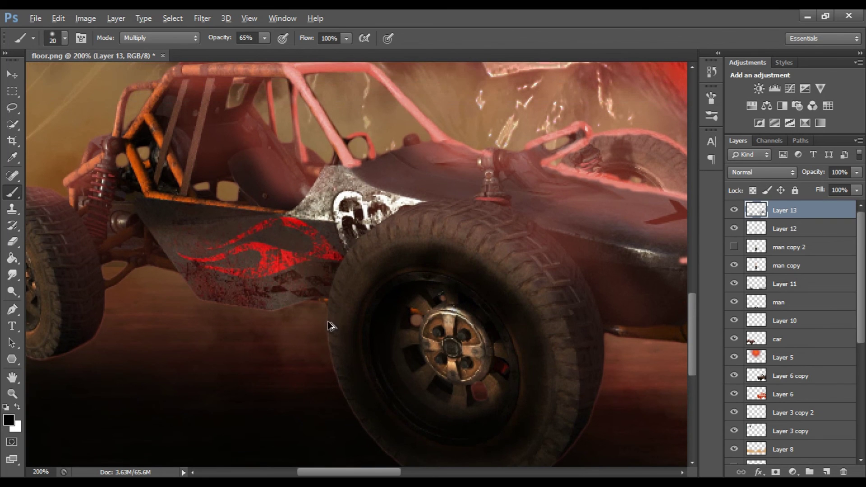
left_click_drag(264, 37, 246, 52)
Step: On a new layer, paint dark strokes below the flame decal toward the buggy's rear wheel
left_click(827, 472)
left_click_drag(329, 276, 296, 295)
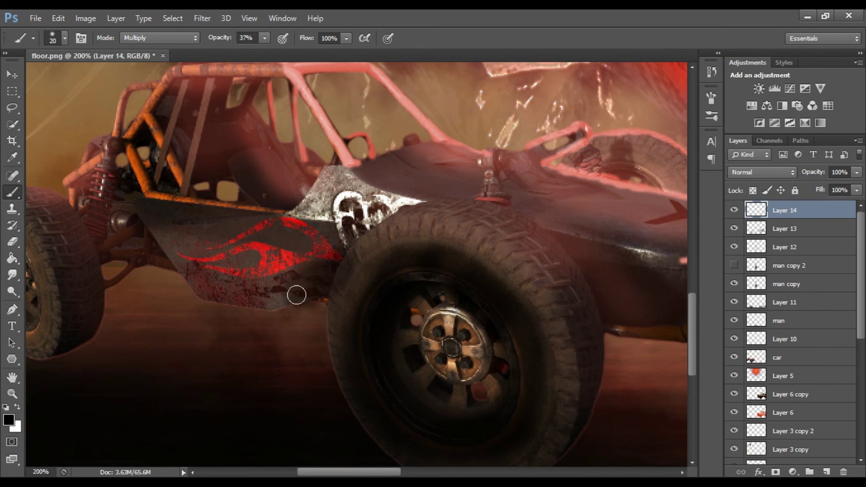
mouse_move(324, 239)
left_mouse_down()
mouse_move(58, 216)
mouse_move(91, 347)
left_mouse_up()
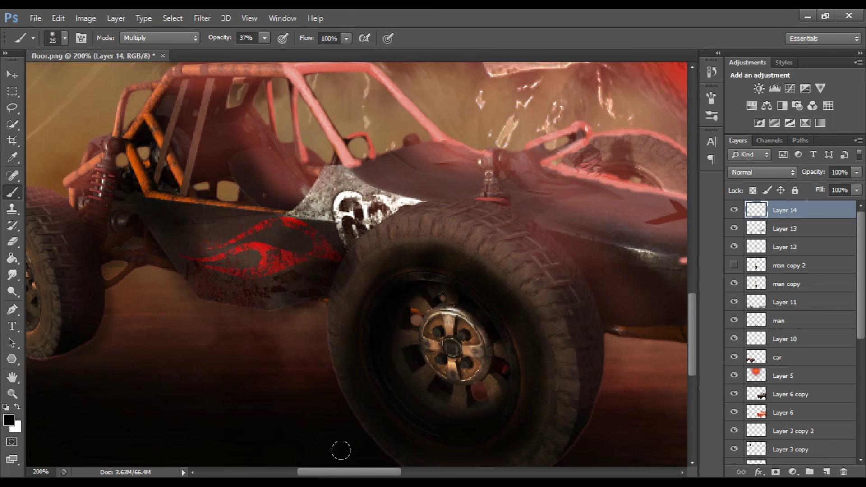
key("bracketleft")
scroll(243, 262, "left", 5)
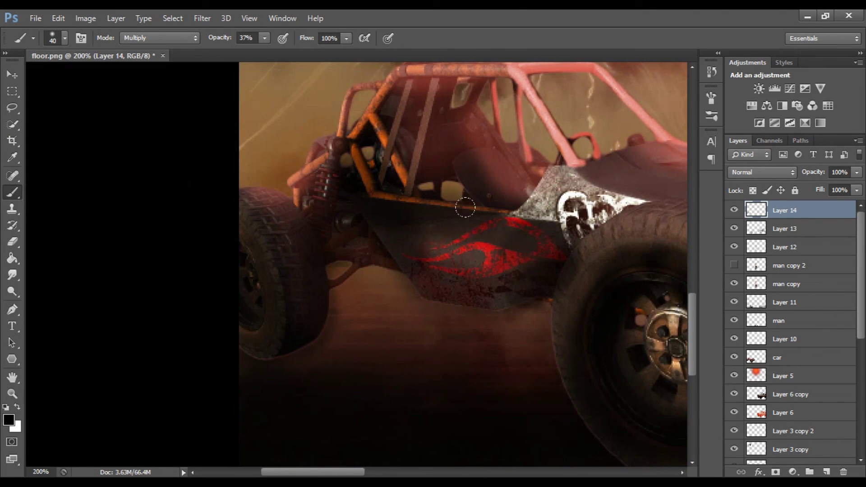
key("bracketright")
key("bracketright")
key("bracketright")
scroll(468, 203, "up", 3)
Step: Zoom out to the full image and lower shading Layer 13's opacity to 35%
key("ctrl+minus")
key("ctrl+minus")
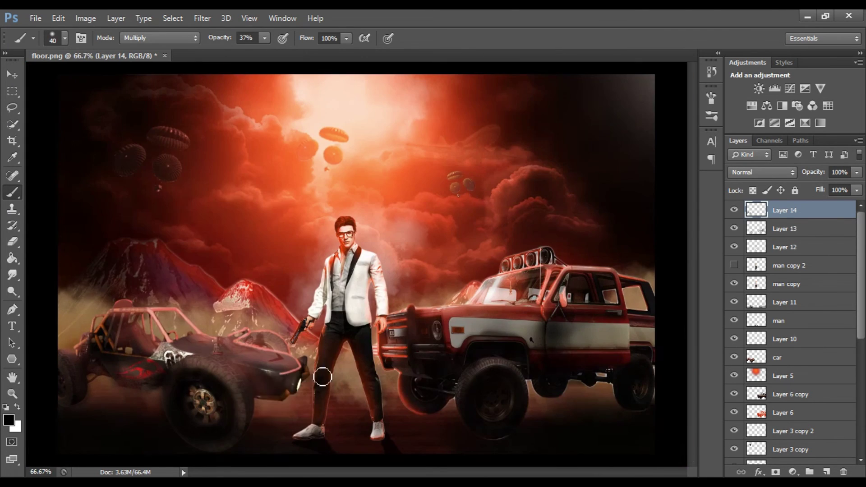
key("ctrl+minus")
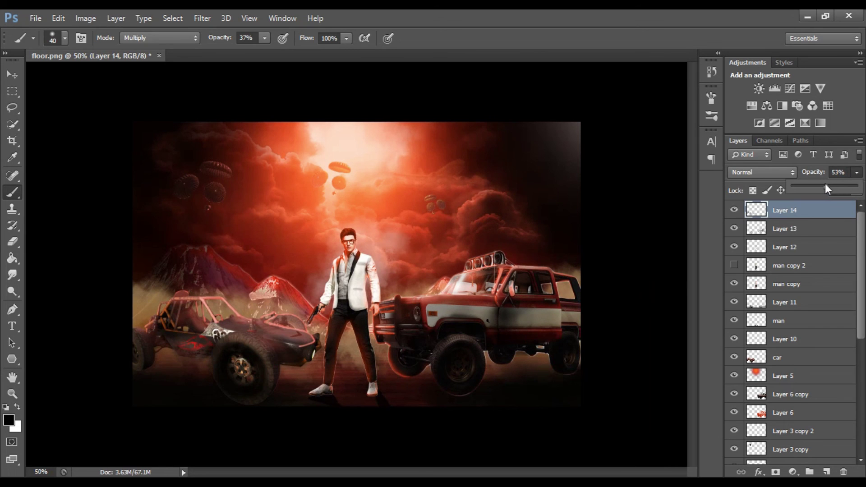
key("alt+bracketleft")
left_click_drag(827, 184, 819, 185)
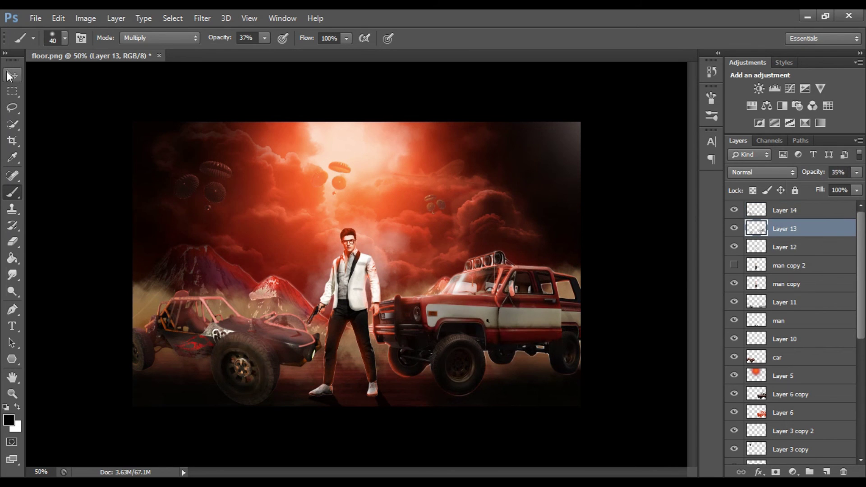